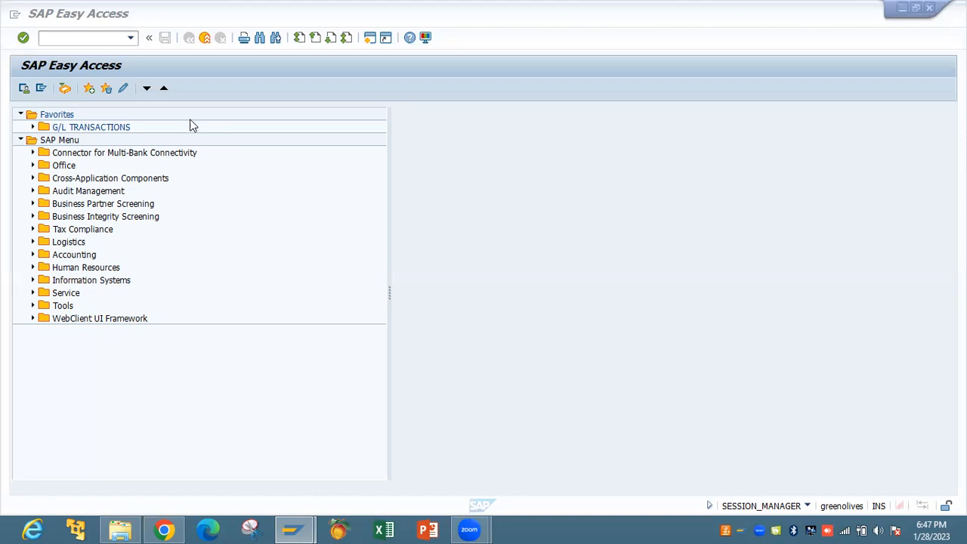
# Launch the Fiori Launchpad via /N/UI2/FLP from the command history and focus the logon User field
pyautogui.click(130, 38)
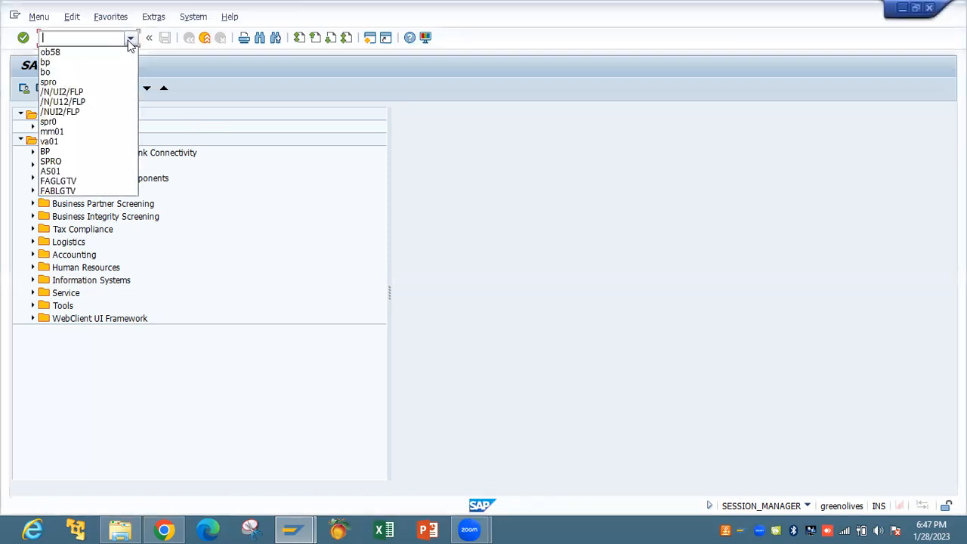
pyautogui.click(108, 91)
pyautogui.press('Return')
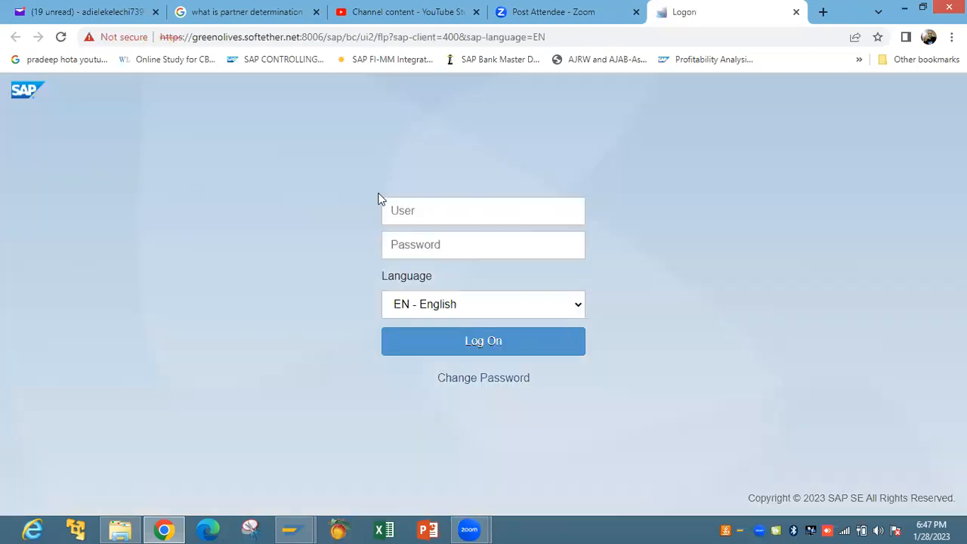
pyautogui.click(405, 208)
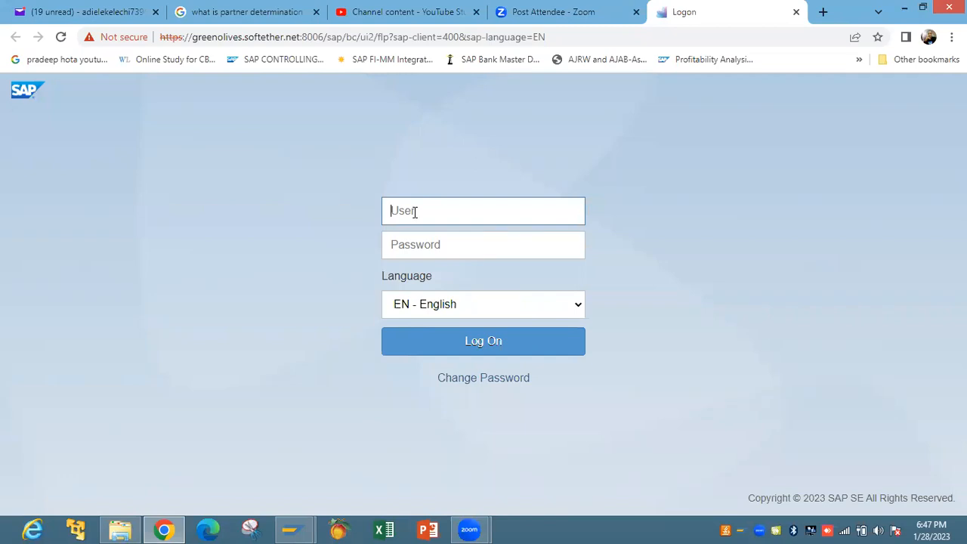
# Log on to the Fiori Launchpad with the user name and account password
pyautogui.write('user2')
pyautogui.click(416, 245)
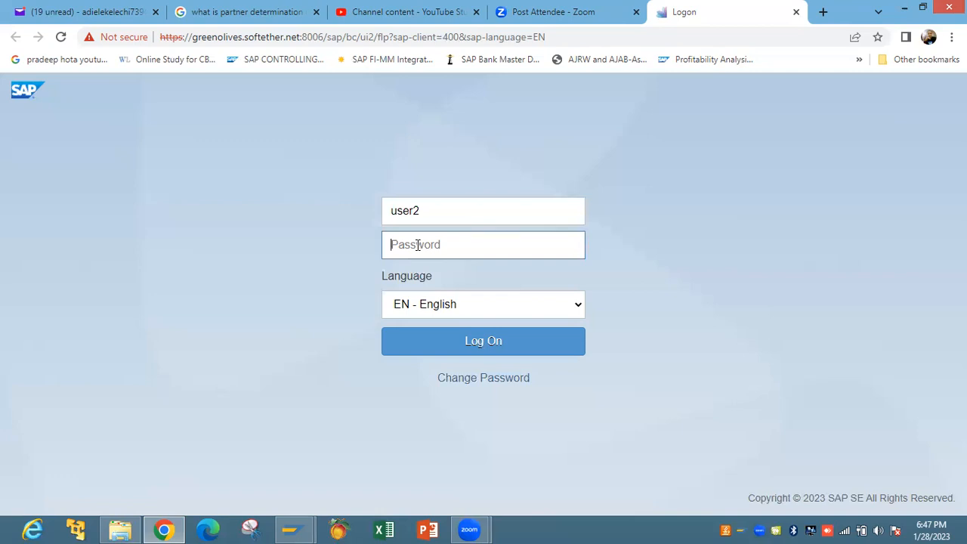
pyautogui.write('••••••••••')
pyautogui.press('Return')
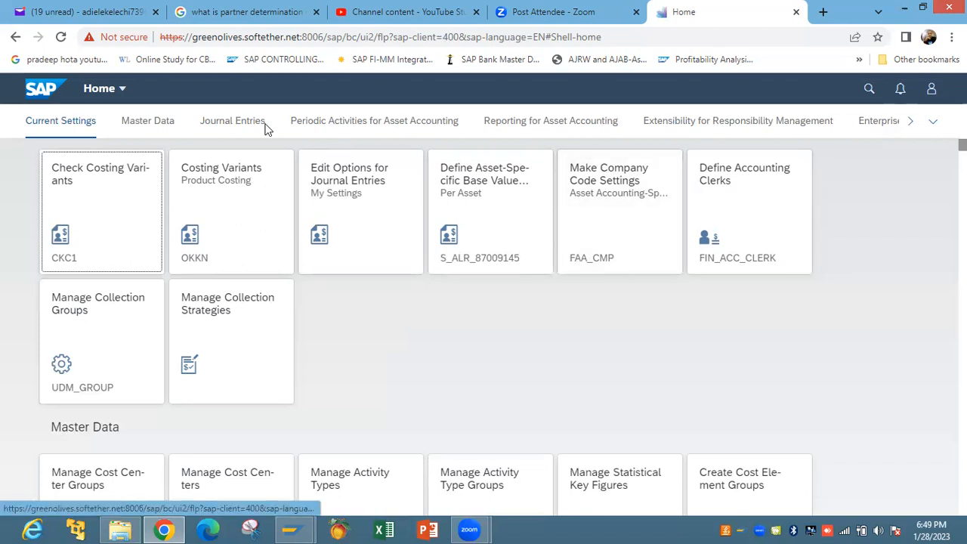
# Dismiss the context menu and move from the Master Data group to the Journal Entries tiles
pyautogui.rightClick(155, 127)
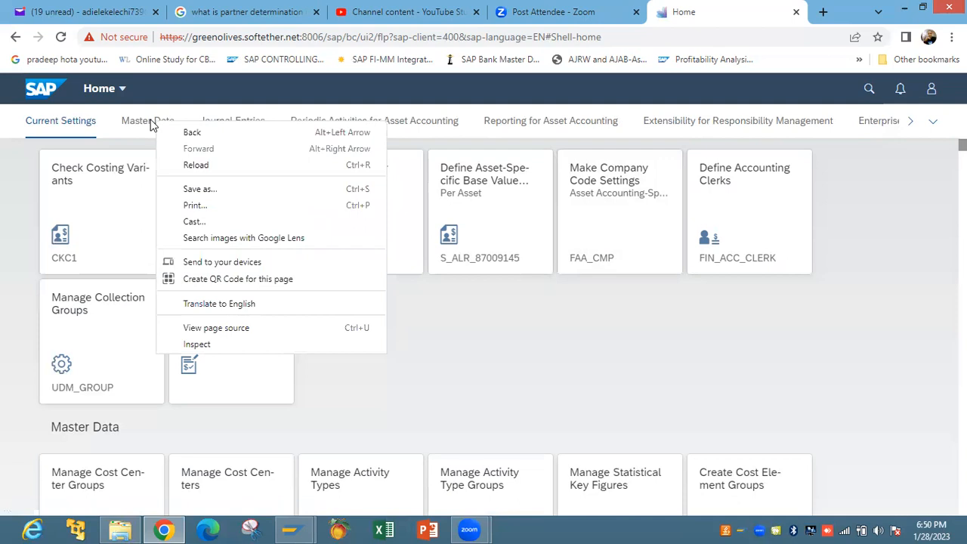
pyautogui.press('Escape')
pyautogui.click(149, 125)
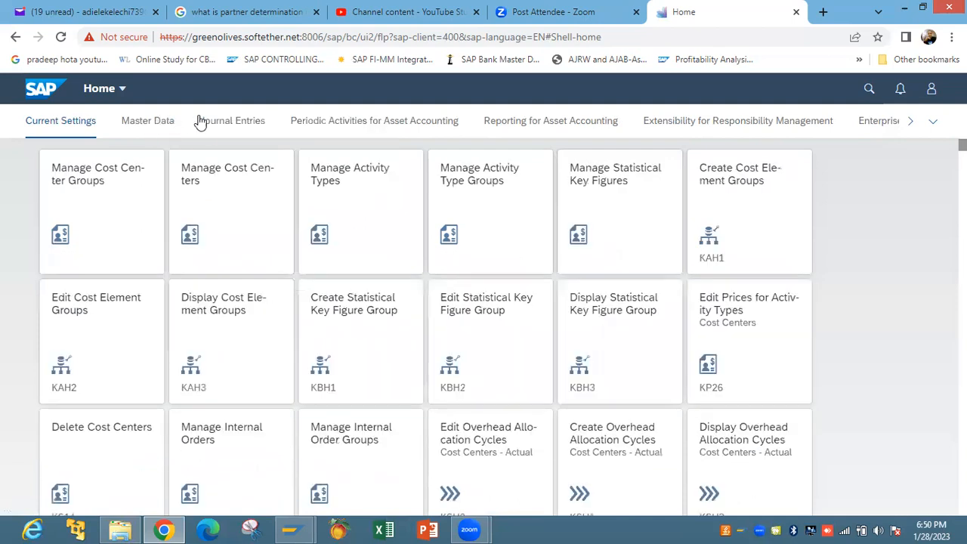
pyautogui.click(233, 121)
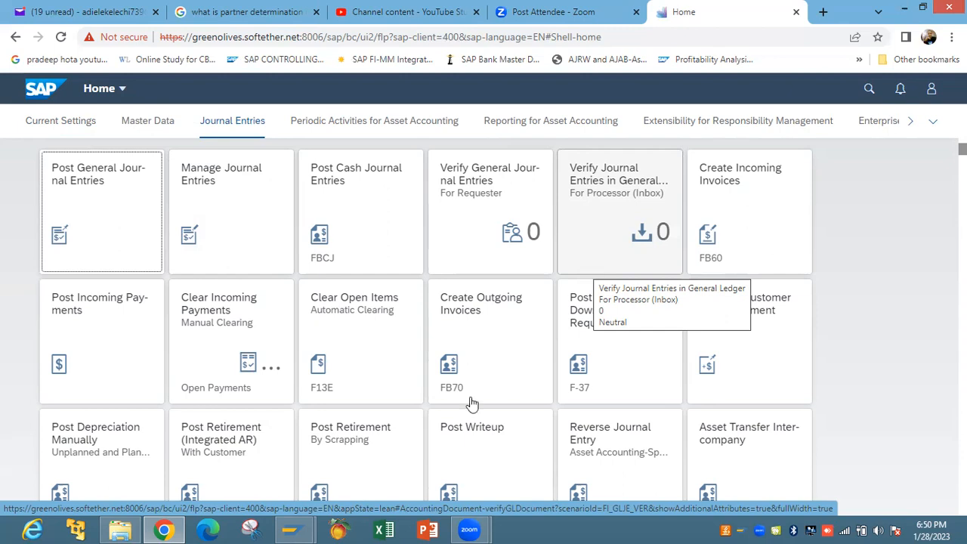
pyautogui.moveTo(290, 529)
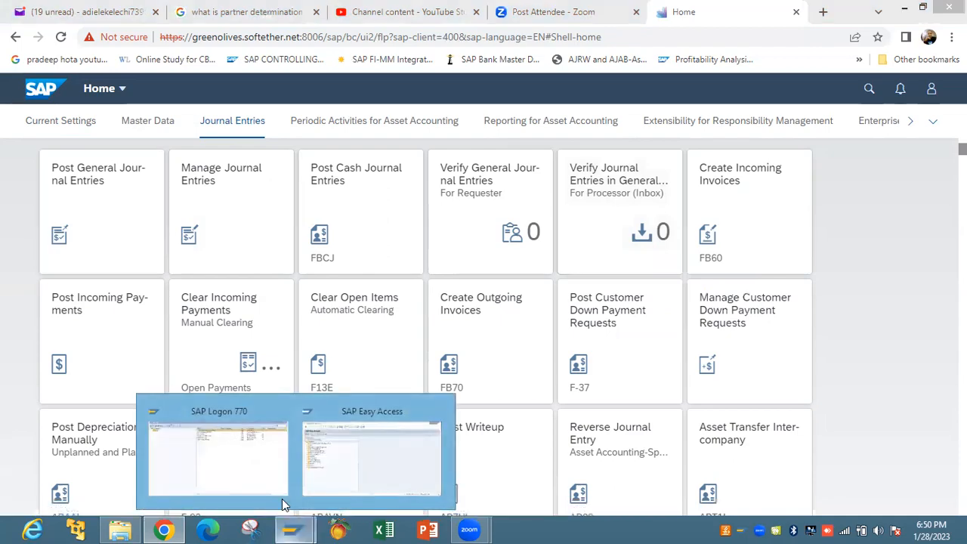
pyautogui.click(360, 454)
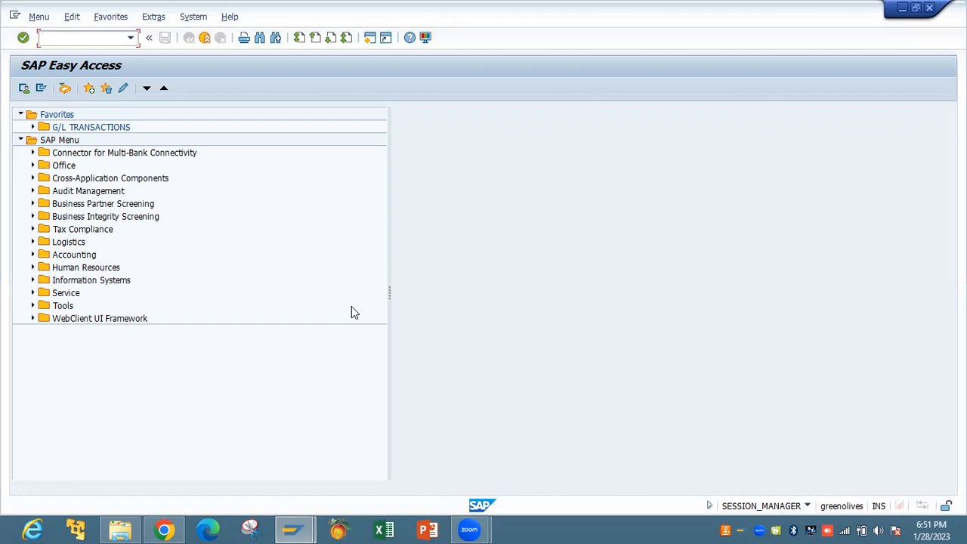
pyautogui.click(164, 530)
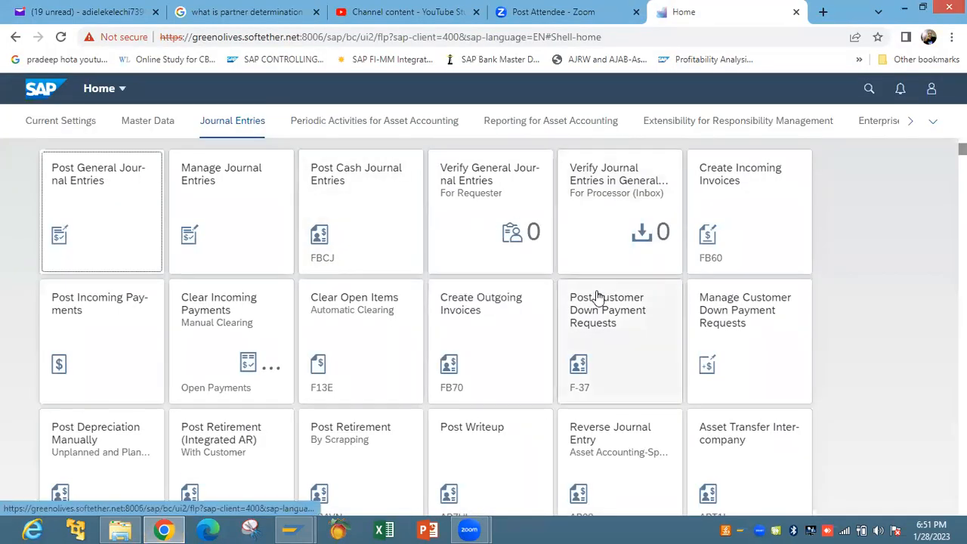
# Search the launchpad for 'business', completing the misspelled term before running it
pyautogui.click(862, 94)
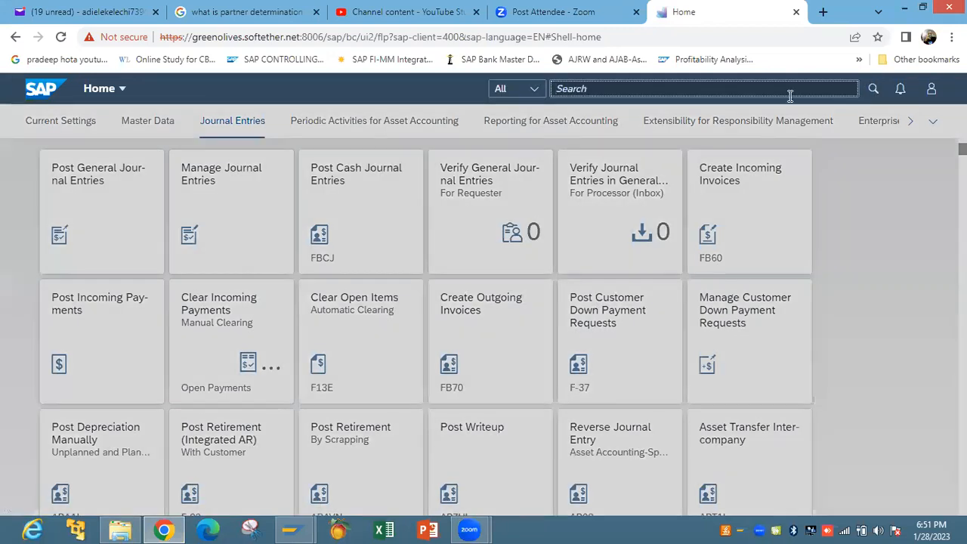
pyautogui.write('busines')
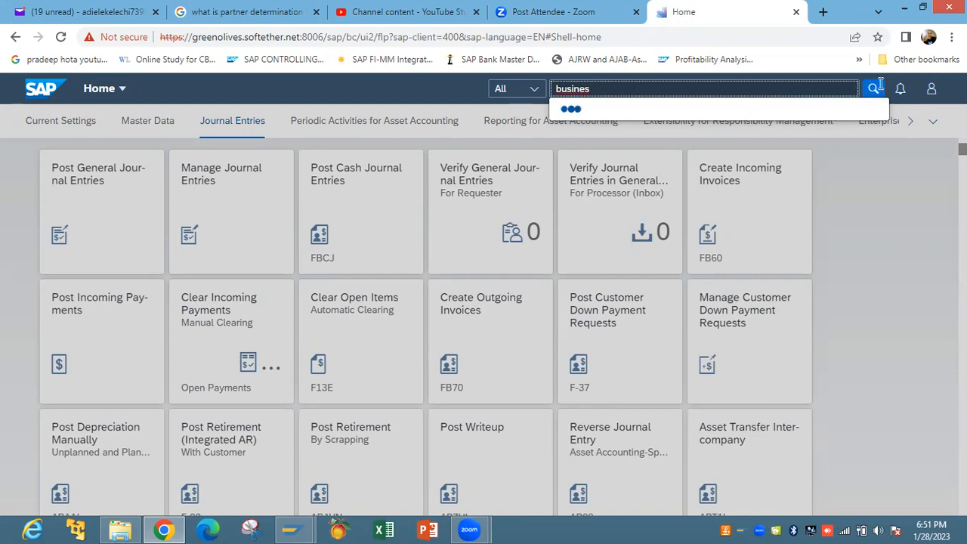
pyautogui.rightClick(605, 90)
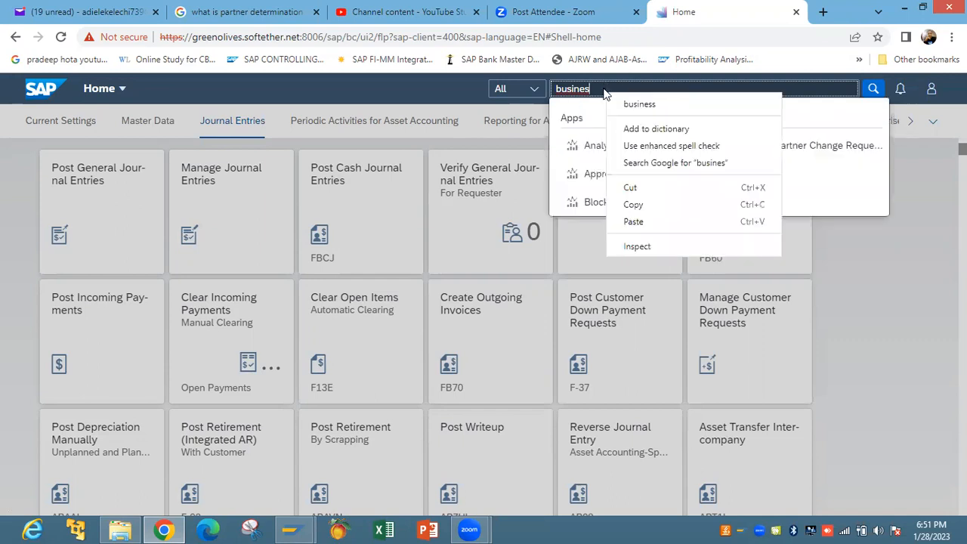
pyautogui.click(923, 258)
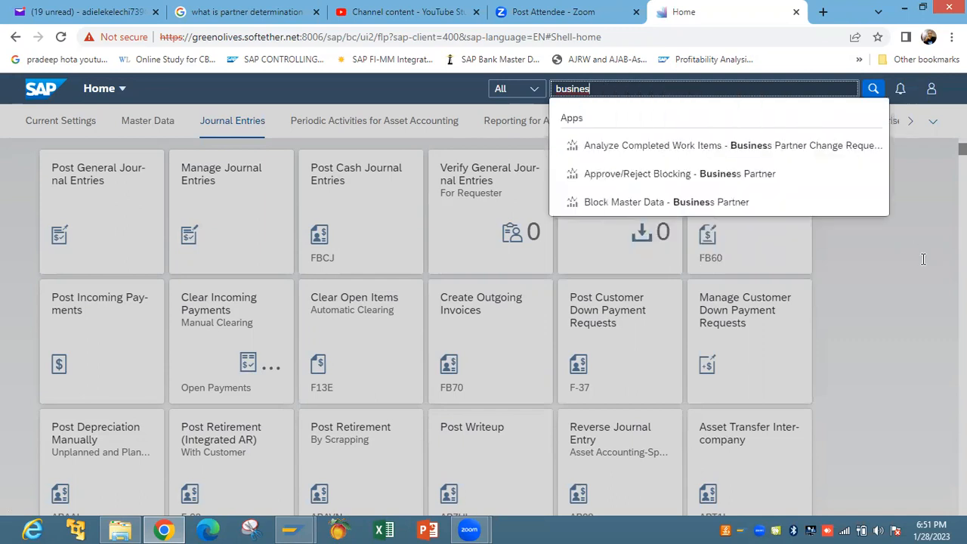
pyautogui.click(599, 125)
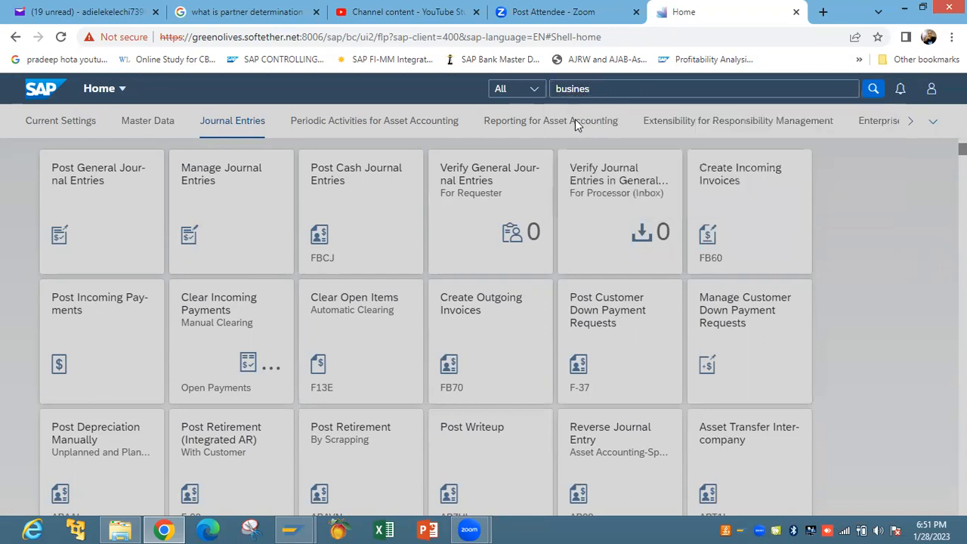
pyautogui.click(607, 88)
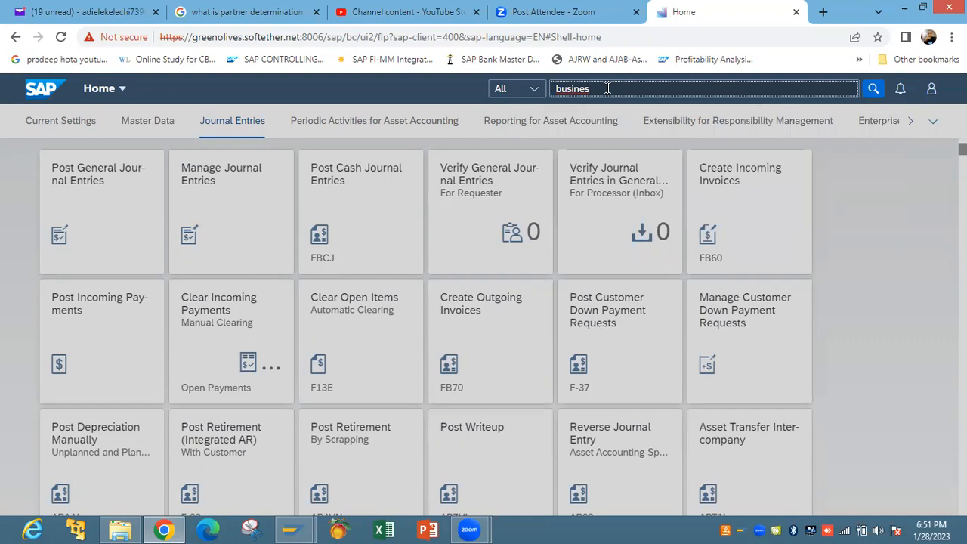
pyautogui.write('s')
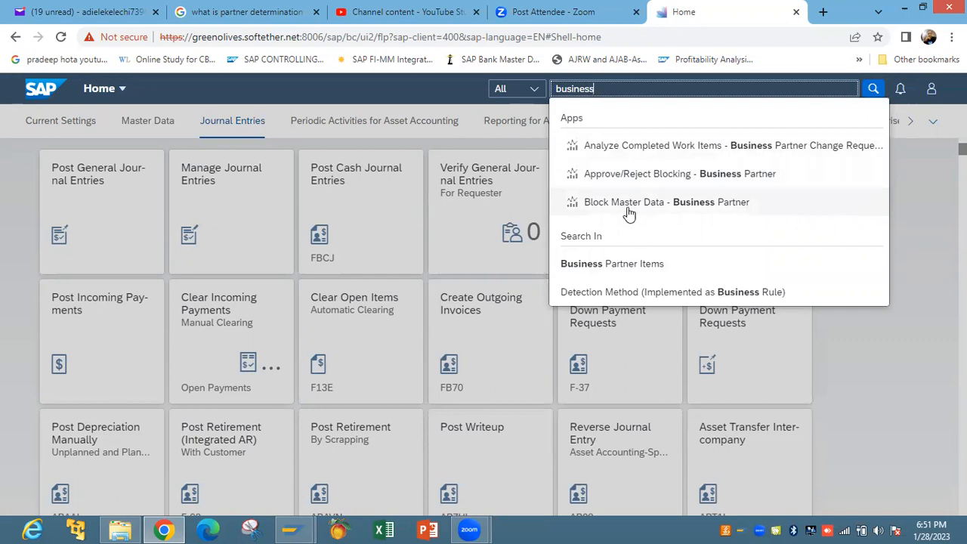
pyautogui.click(576, 123)
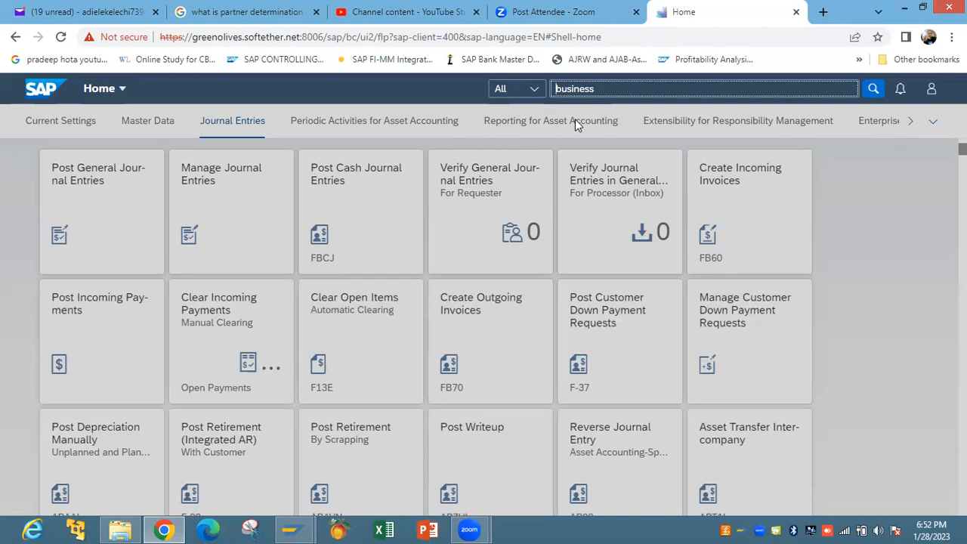
pyautogui.press('Return')
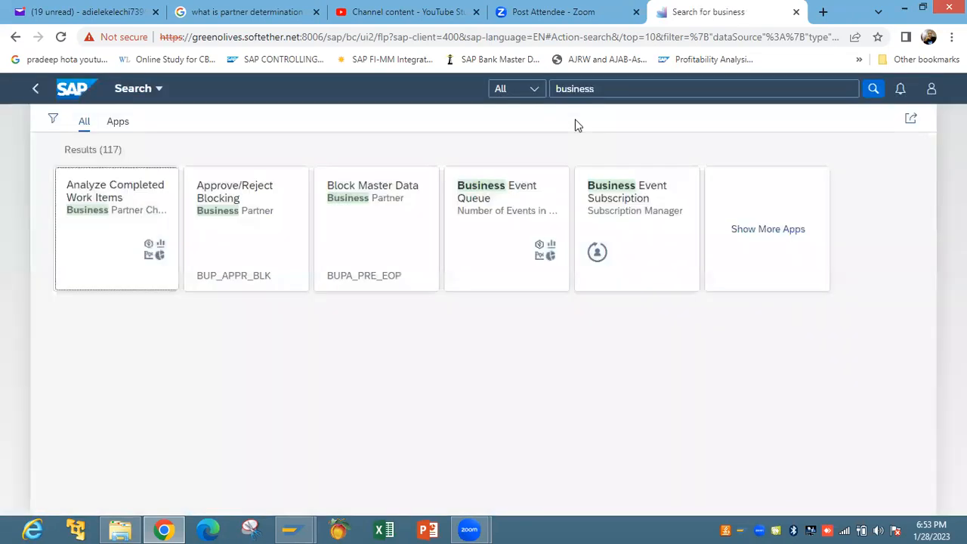
# Show more matching apps for 'business' and scroll through the results
pyautogui.click(773, 238)
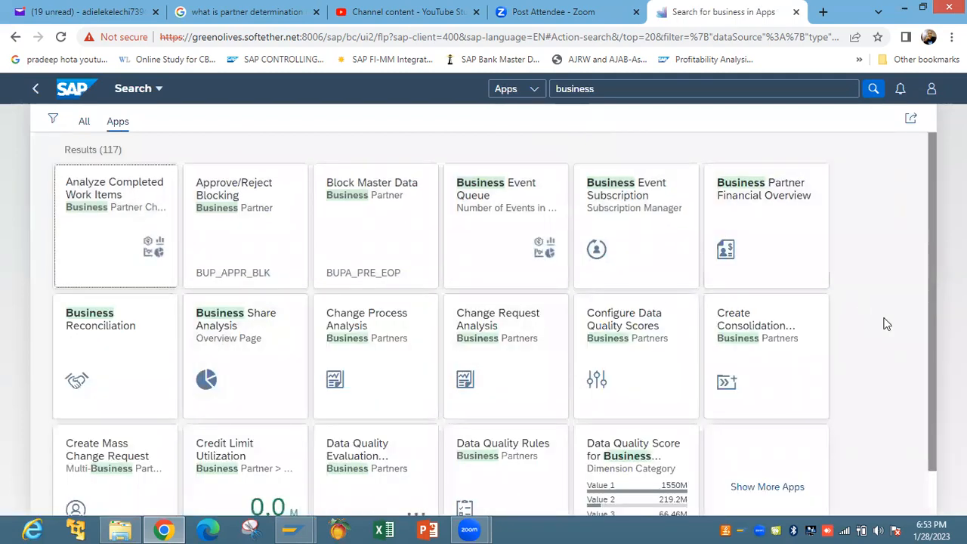
pyautogui.moveTo(932, 255); pyautogui.dragTo(936, 336)
pyautogui.scroll(1, 926, 177)
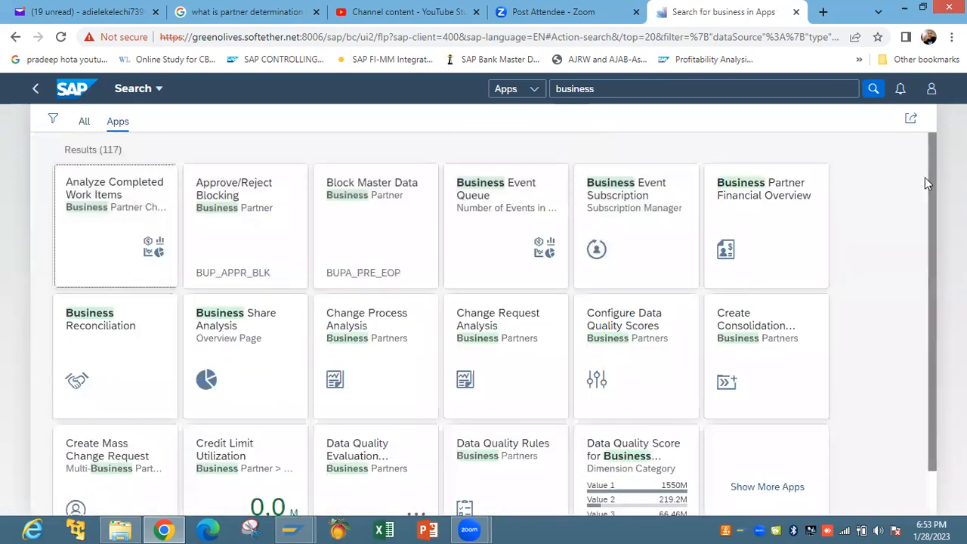
# Search for 'business partner' and open the Block Master Data - Business Partner app
pyautogui.click(690, 94)
pyautogui.press('BackSpace')
pyautogui.press('BackSpace')
pyautogui.press('BackSpace')
pyautogui.press('BackSpace')
pyautogui.press('BackSpace')
pyautogui.press('BackSpace')
pyautogui.press('BackSpace')
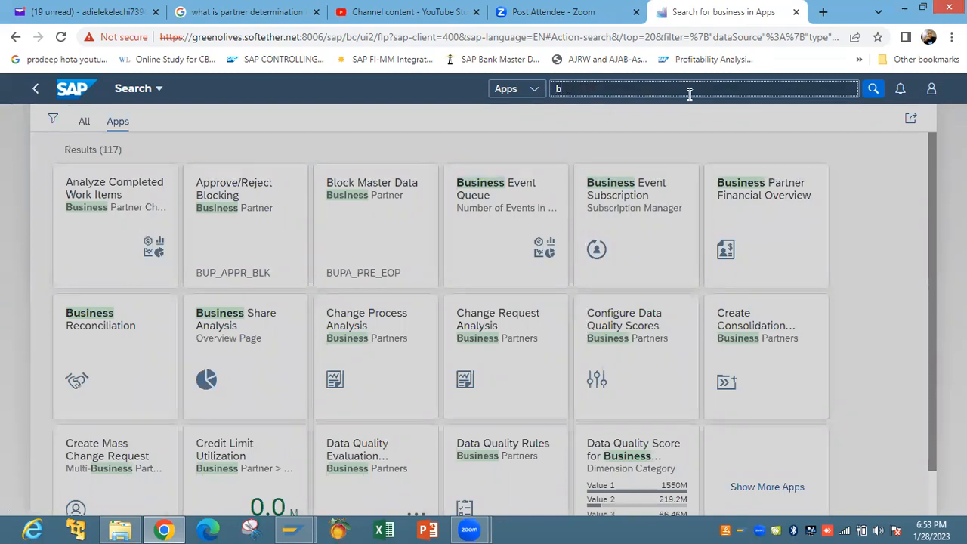
pyautogui.press('BackSpace')
pyautogui.write('business part')
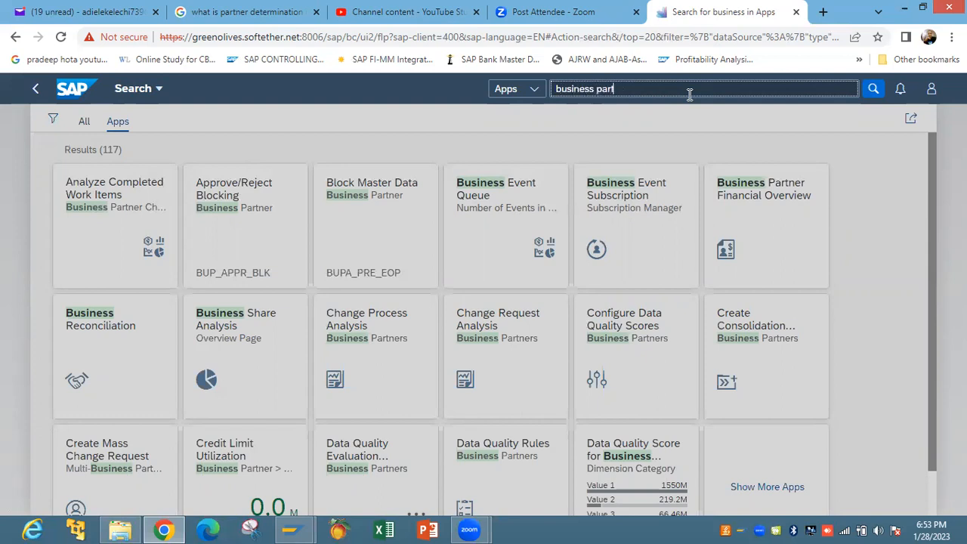
pyautogui.write('ner')
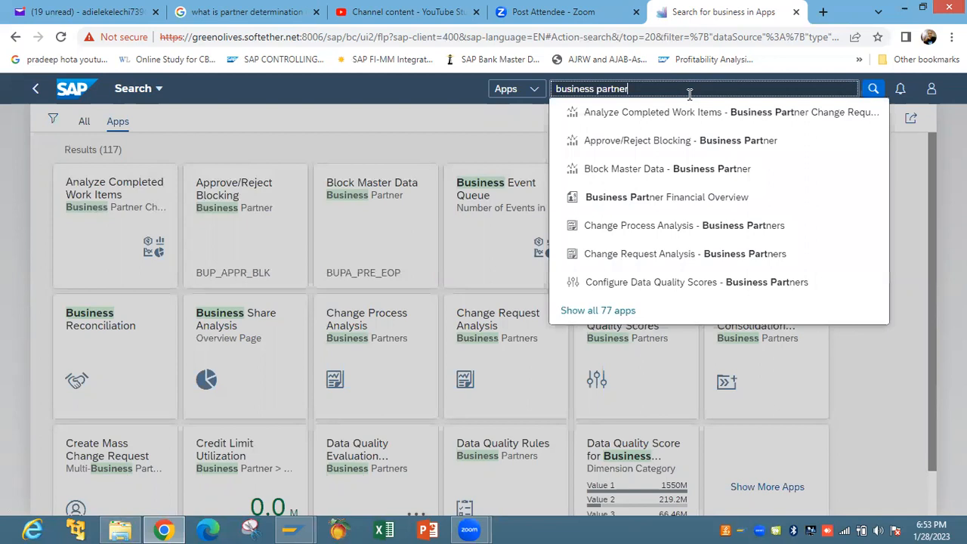
pyautogui.click(684, 177)
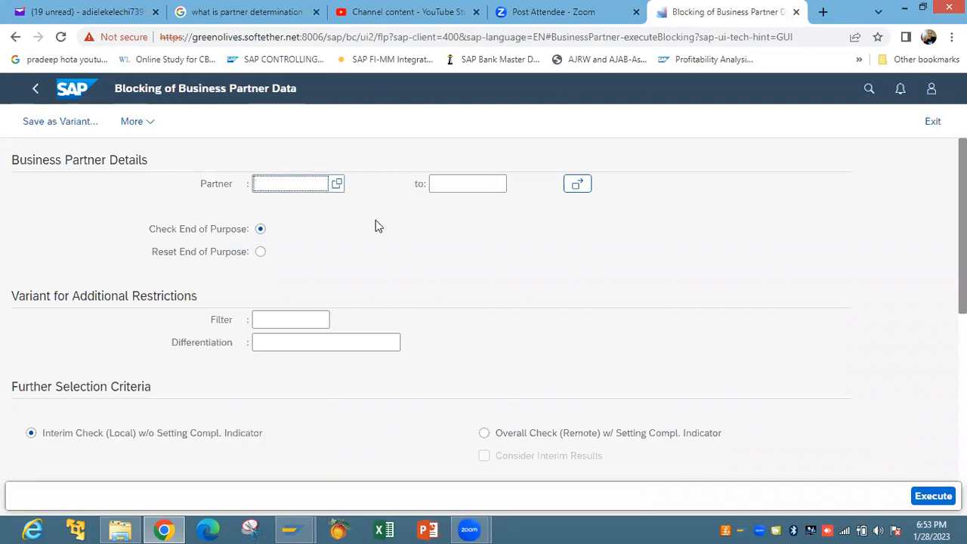
# Open the Business Partner Number value help for the Partner field
pyautogui.click(337, 185)
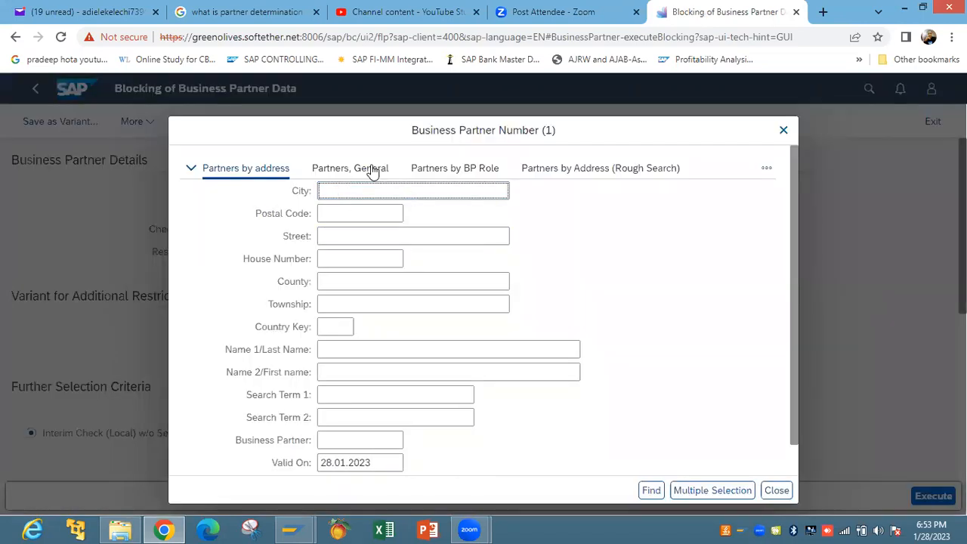
# Switch the partner lookup to Partners By Customer Number and scroll through its 44 results
pyautogui.click(764, 170)
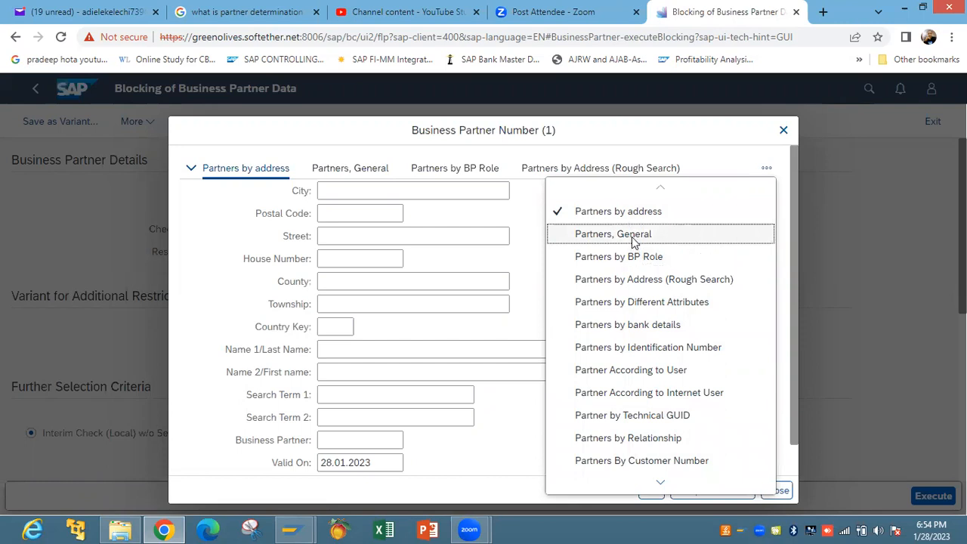
pyautogui.click(664, 482)
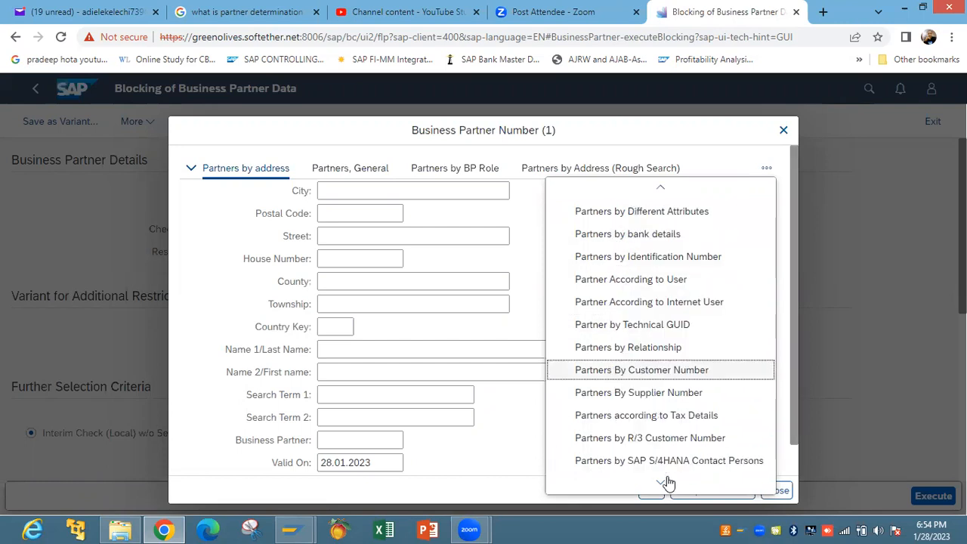
pyautogui.click(665, 482)
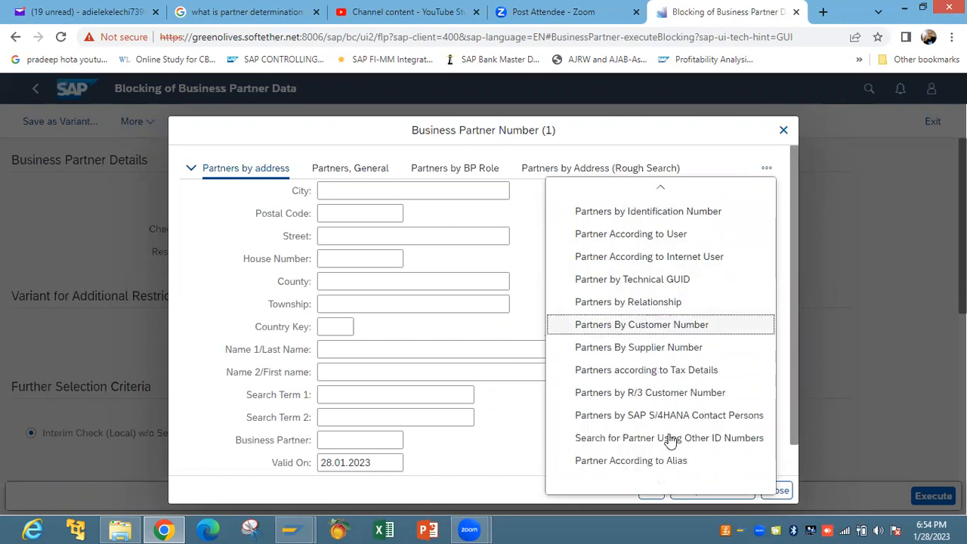
pyautogui.click(671, 327)
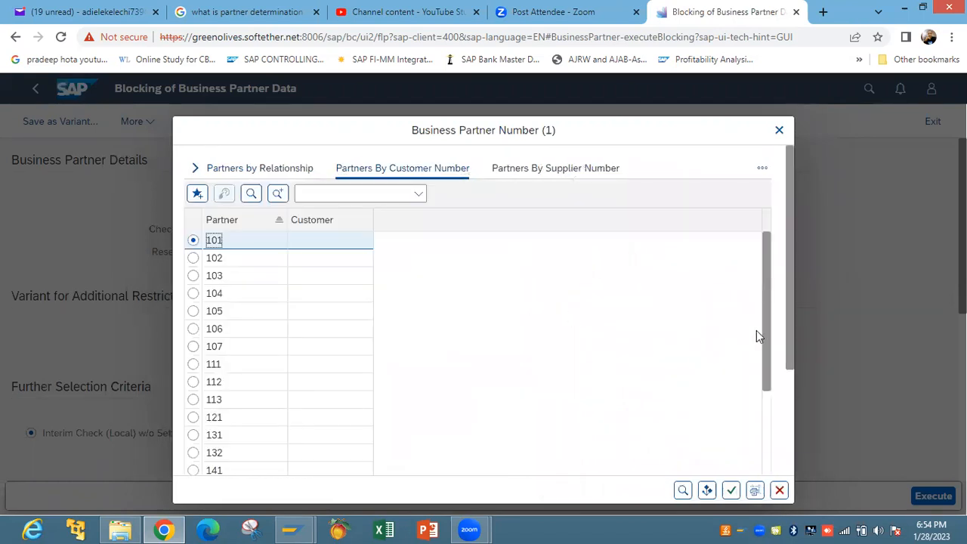
pyautogui.moveTo(763, 330); pyautogui.dragTo(765, 465)
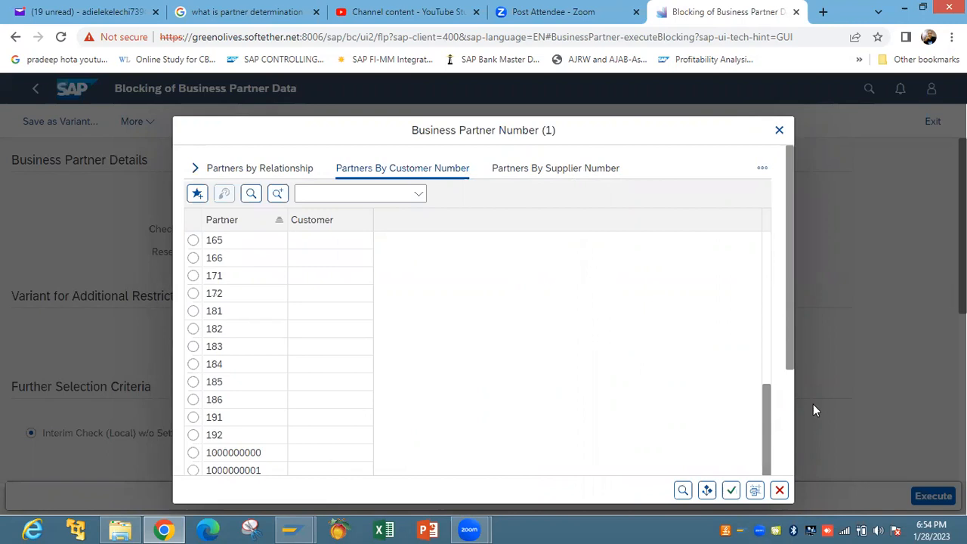
pyautogui.moveTo(789, 332); pyautogui.dragTo(794, 453)
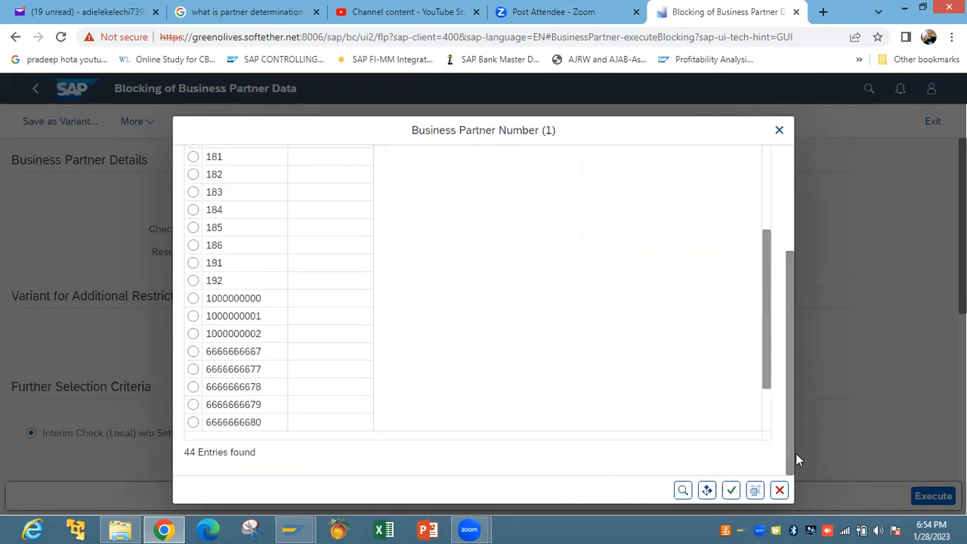
pyautogui.moveTo(764, 294)
pyautogui.mouseDown()
pyautogui.moveTo(766, 359)
pyautogui.moveTo(764, 302)
pyautogui.mouseUp()
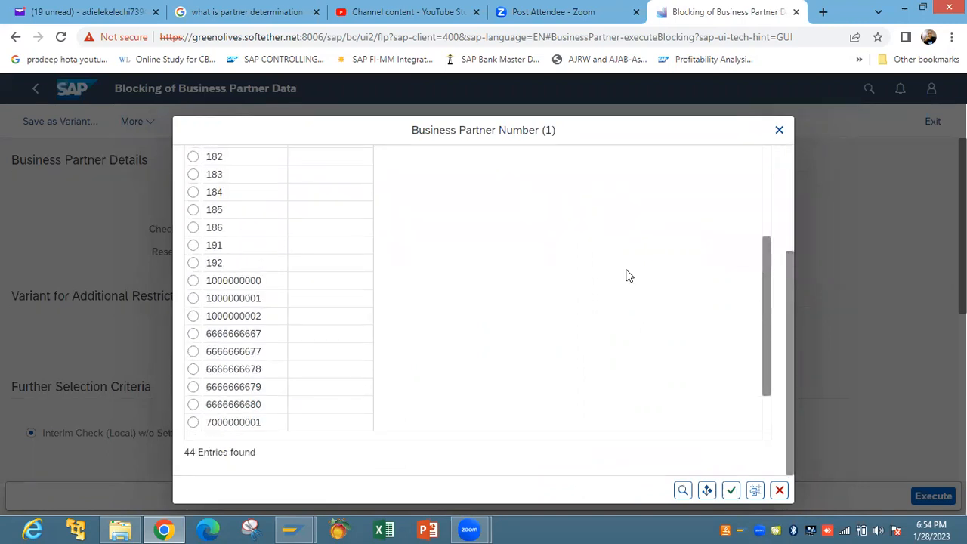
# Pick partner 191 into the Partner field, then close the More actions menu unused
pyautogui.click(220, 253)
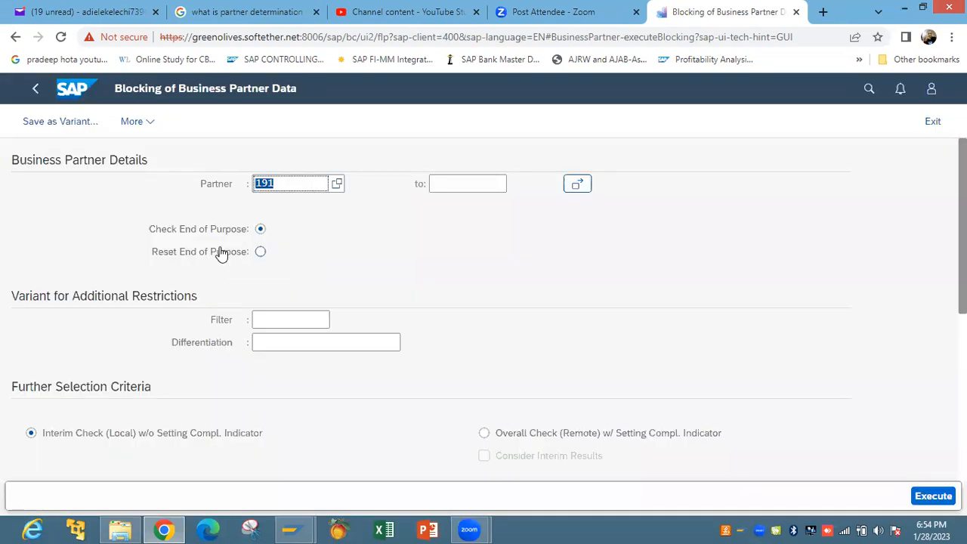
pyautogui.click(149, 122)
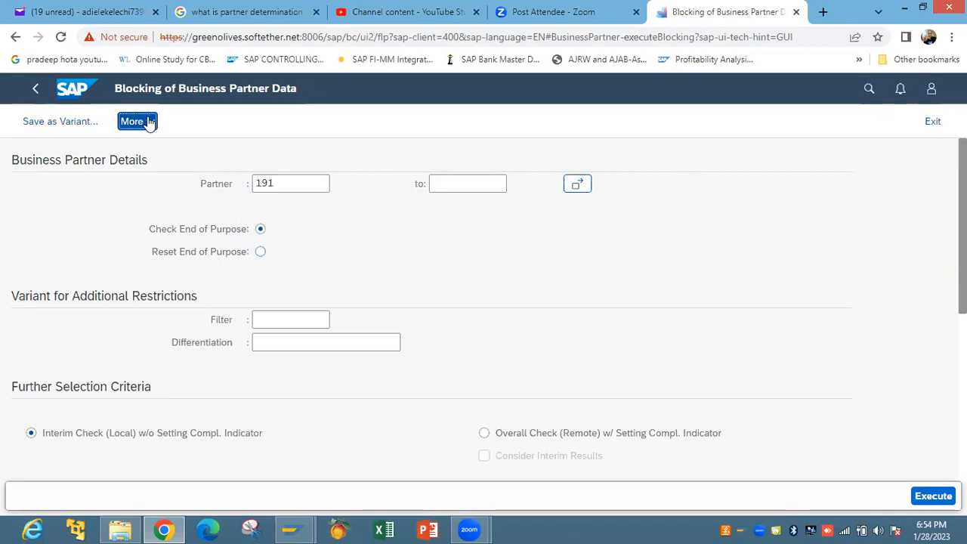
pyautogui.moveTo(65, 249)
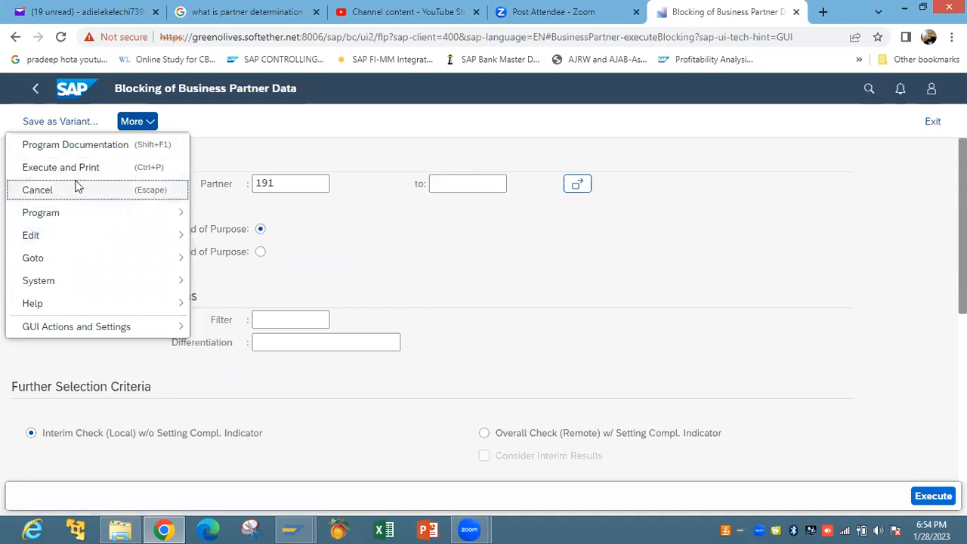
pyautogui.click(435, 252)
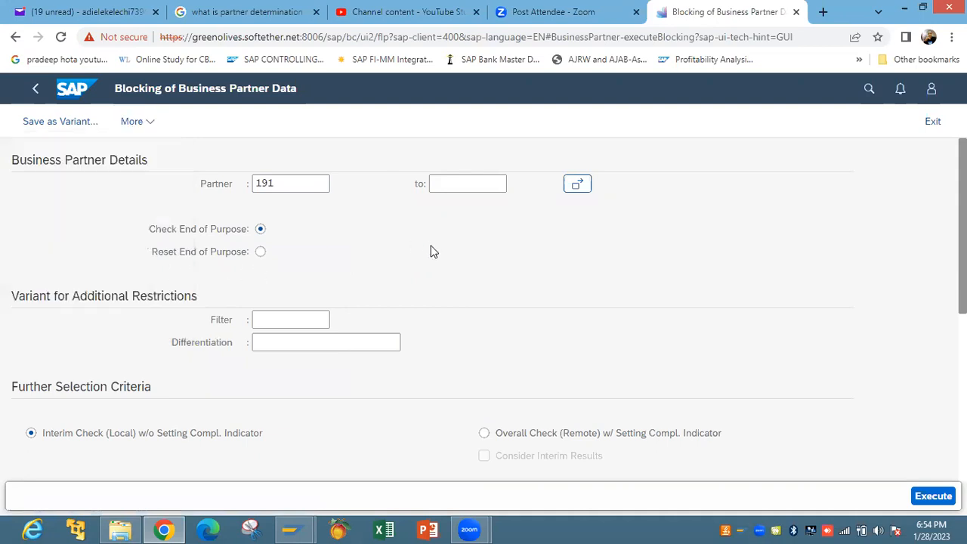
# Enter 'business partner' in the launchpad search, fixing typos, and start the search
pyautogui.click(869, 88)
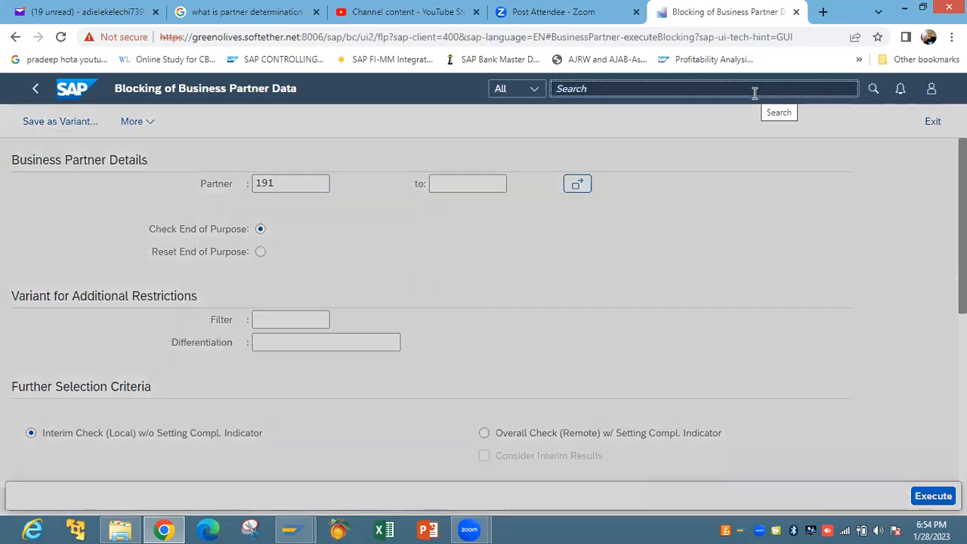
pyautogui.write('di')
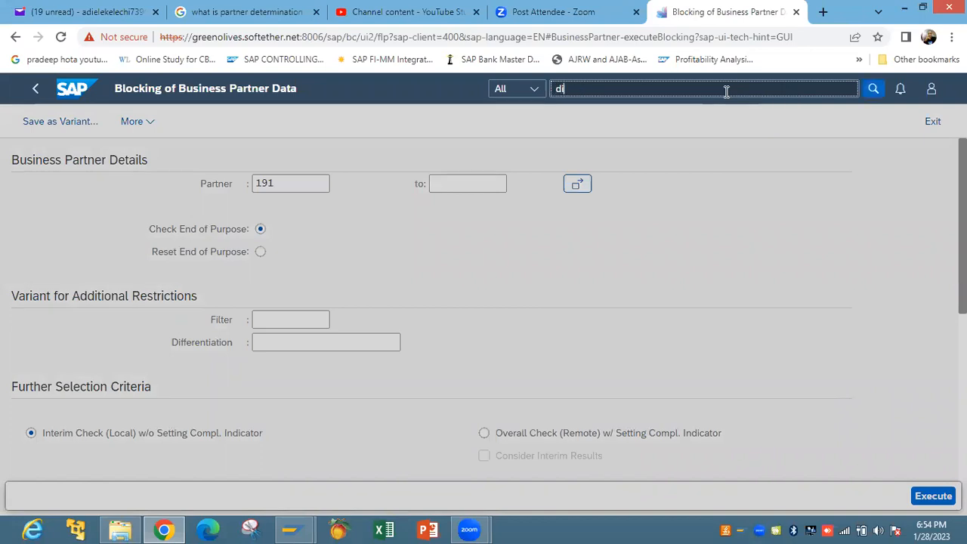
pyautogui.write('s')
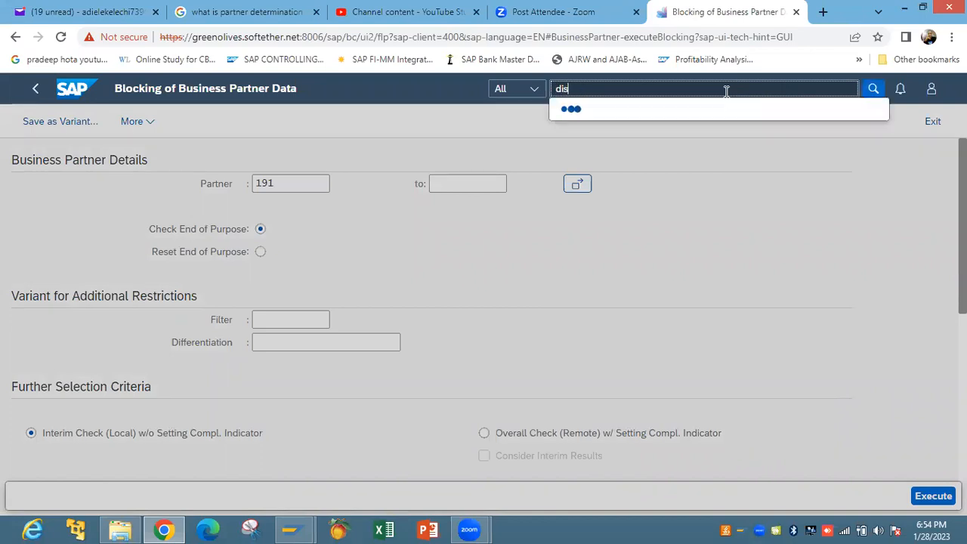
pyautogui.press('BackSpace')
pyautogui.press('BackSpace')
pyautogui.press('BackSpace')
pyautogui.write('busine')
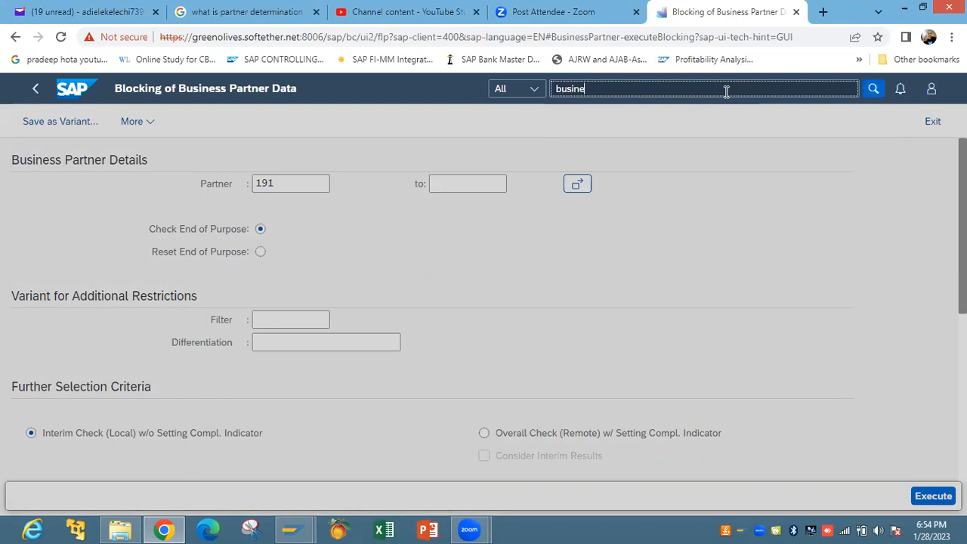
pyautogui.write('ss partber')
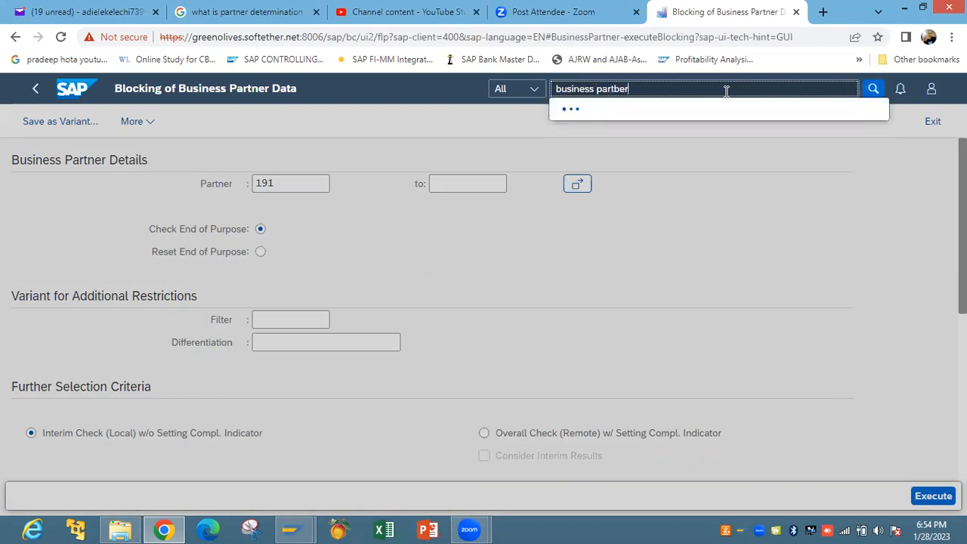
pyautogui.press('BackSpace')
pyautogui.press('BackSpace')
pyautogui.press('BackSpace')
pyautogui.write('ner')
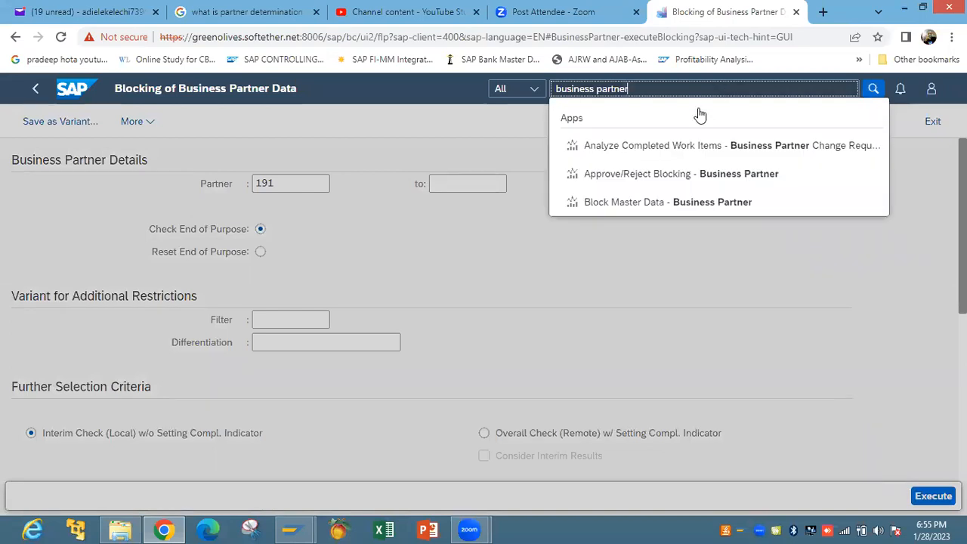
pyautogui.rightClick(573, 122)
pyautogui.click(569, 123)
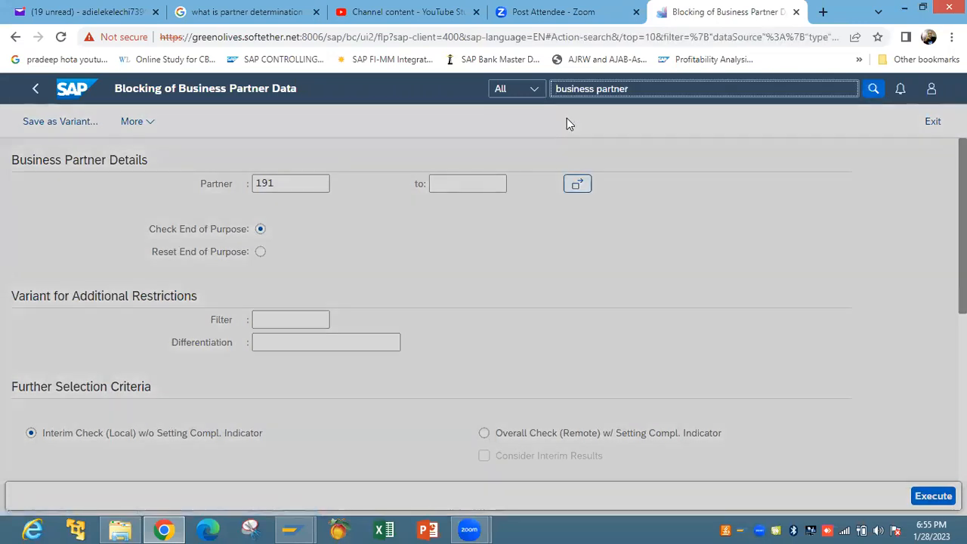
# Confirm leaving the blocking page and view the 77 'business partner' search results tab
pyautogui.click(569, 127)
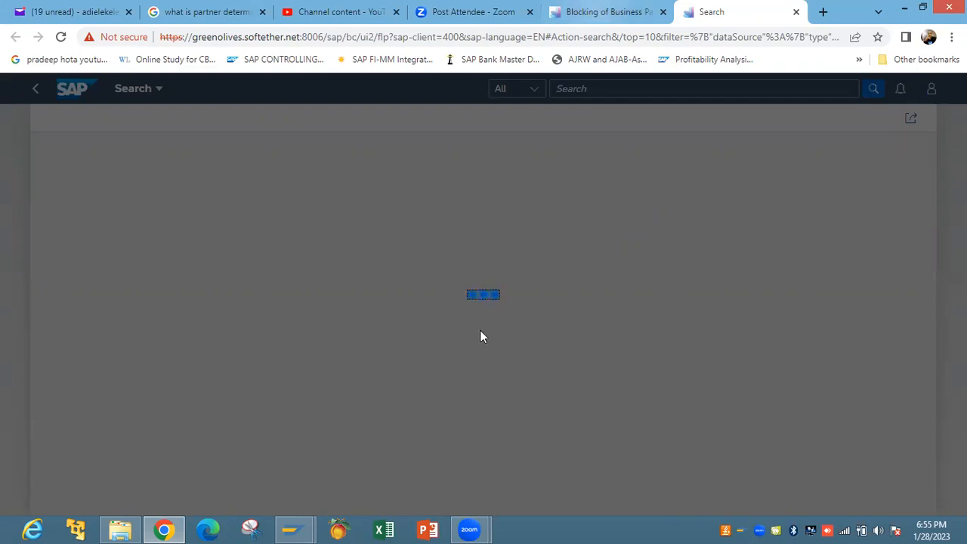
pyautogui.click(598, 12)
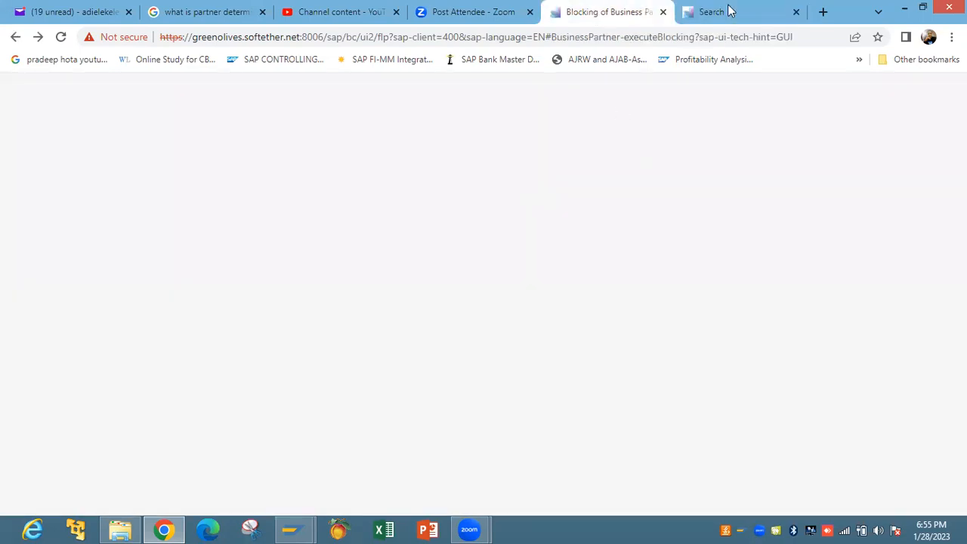
pyautogui.click(605, 16)
pyautogui.click(734, 10)
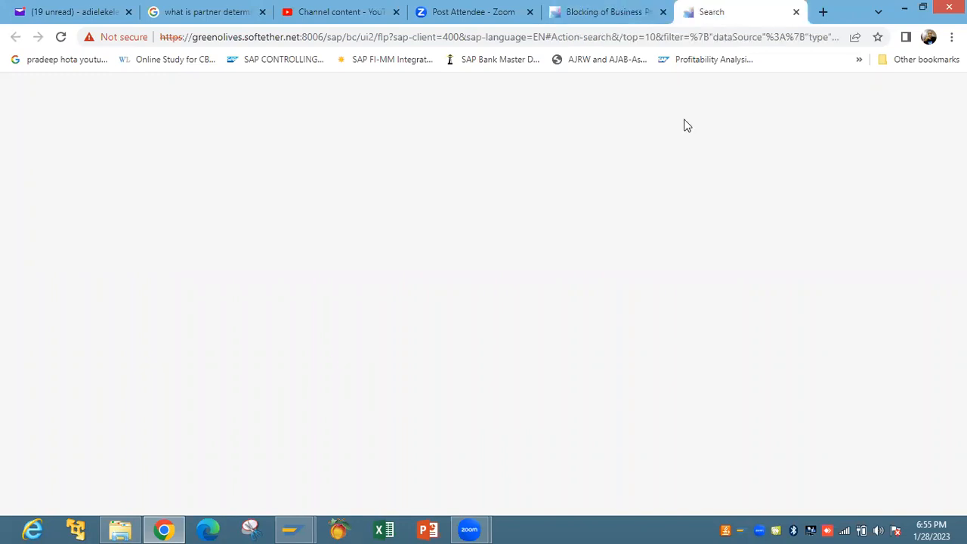
pyautogui.click(638, 14)
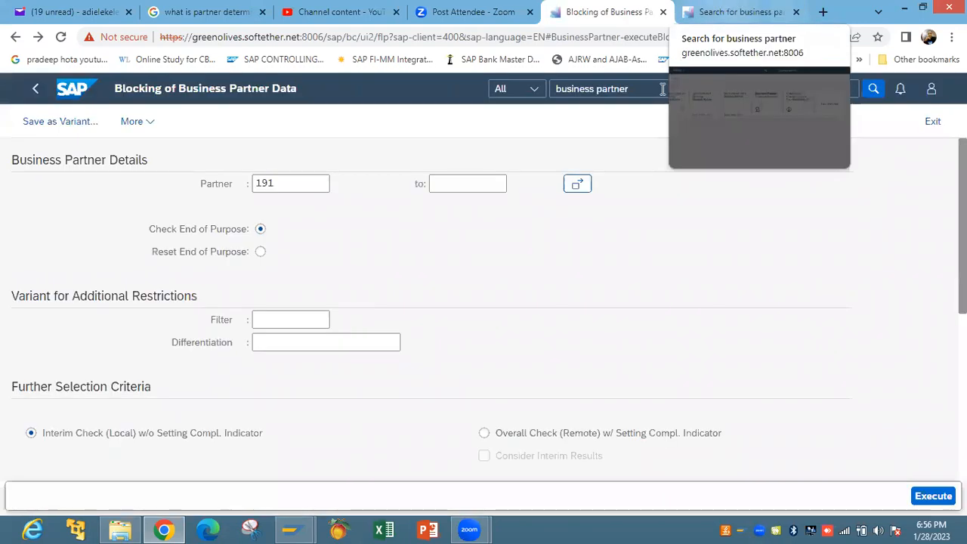
pyautogui.click(720, 13)
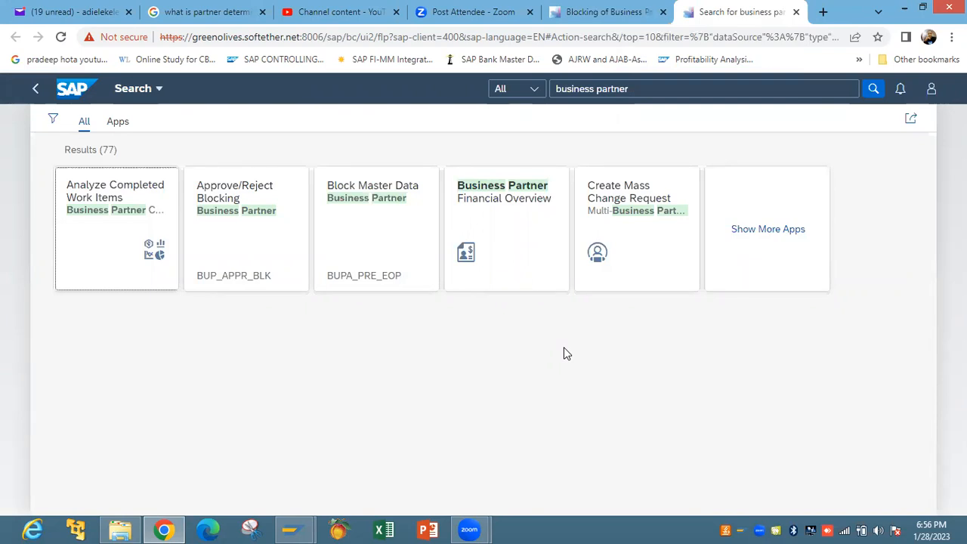
# Expand the app results and launch the Manage Business Partner Master Data app
pyautogui.click(751, 231)
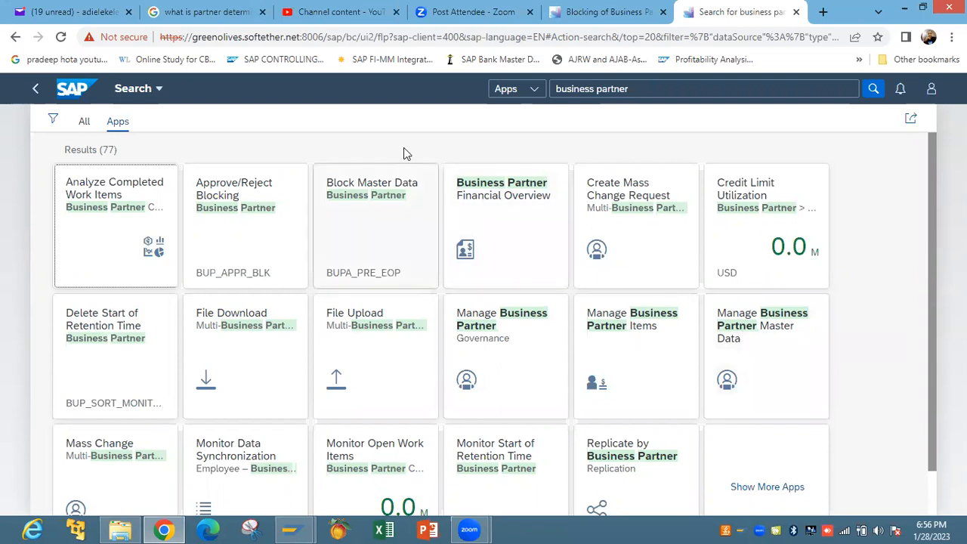
pyautogui.click(740, 337)
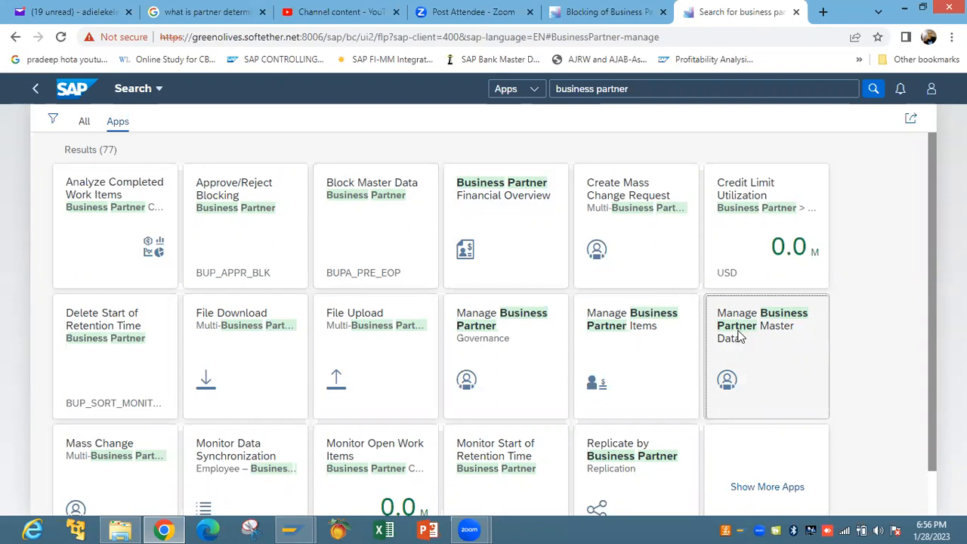
pyautogui.click(741, 337)
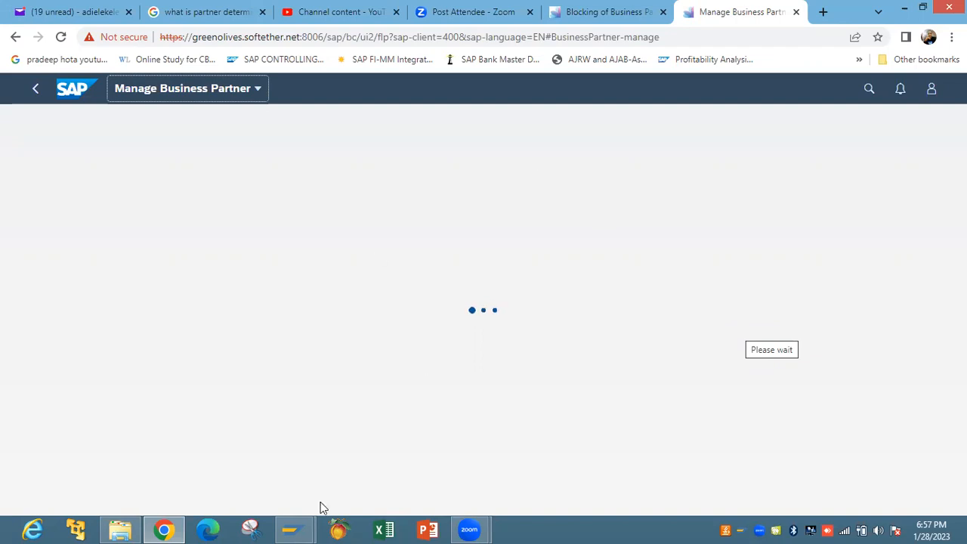
# Run transaction BP from SAP Easy Access and start creating a new Organization partner
pyautogui.moveTo(293, 527)
pyautogui.click(368, 466)
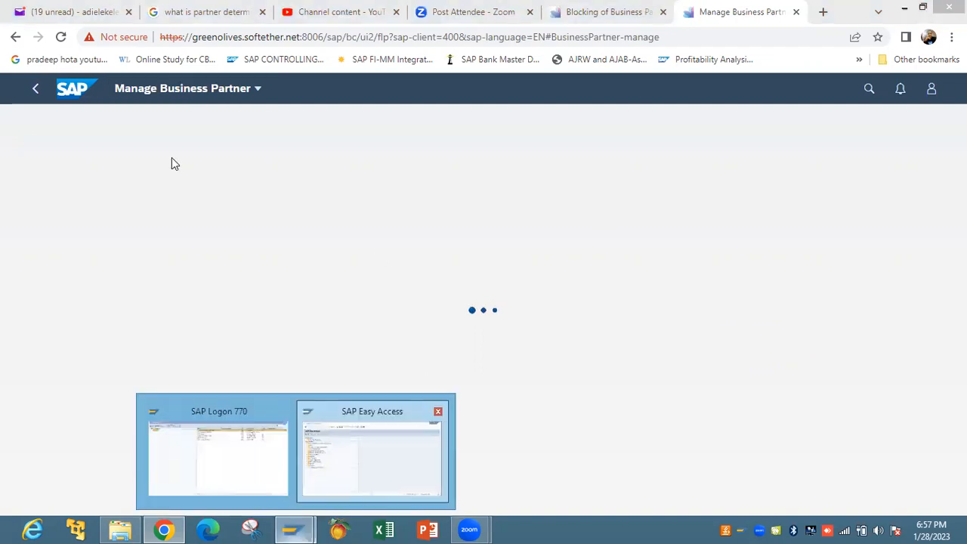
pyautogui.write('bp')
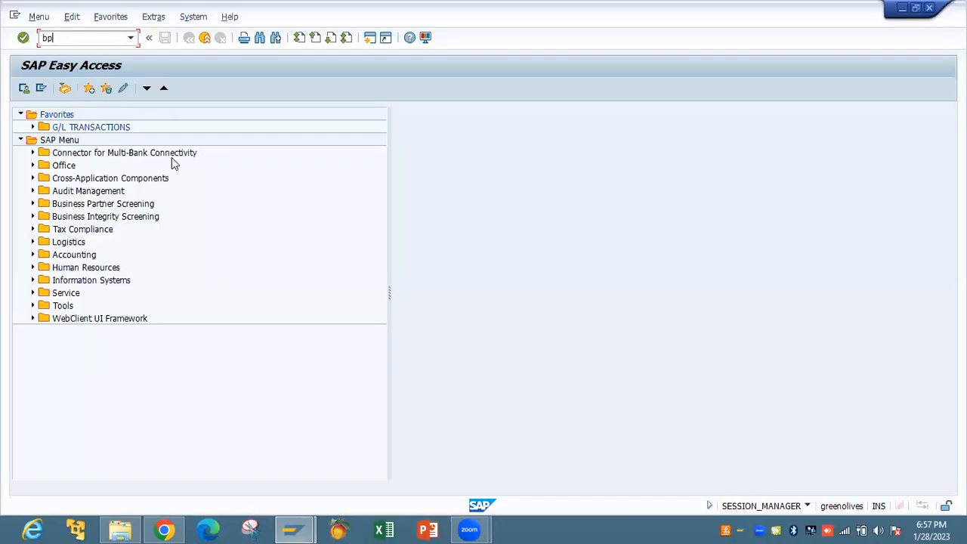
pyautogui.press('Return')
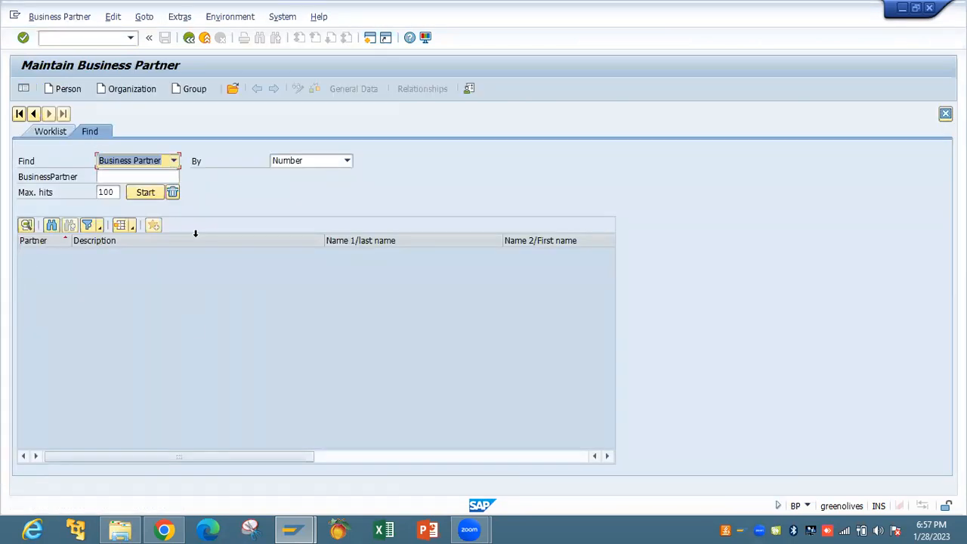
pyautogui.click(142, 89)
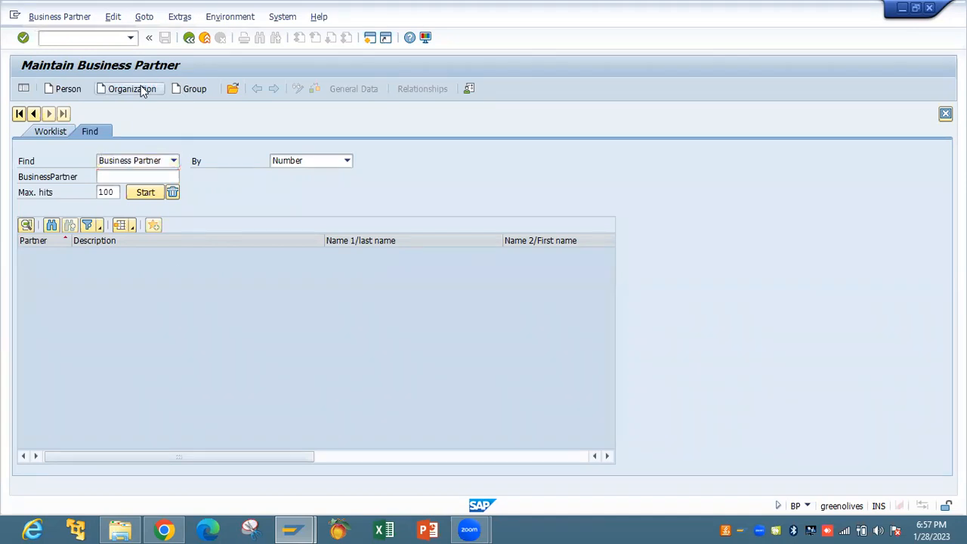
pyautogui.click(274, 224)
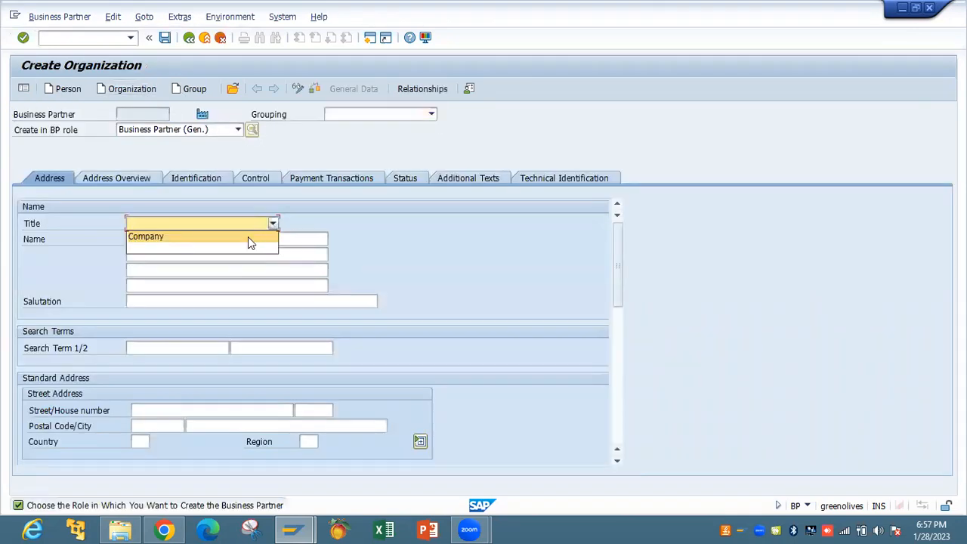
# Enter title Company, name FIORI TEST, search term FT and house number 0030
pyautogui.click(245, 236)
pyautogui.click(239, 239)
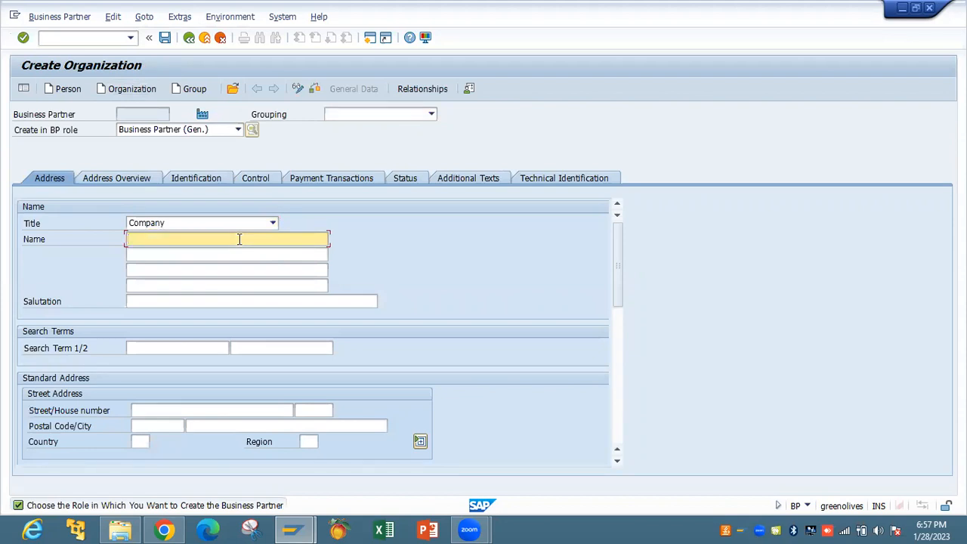
pyautogui.write('FIORI TEST')
pyautogui.press('Tab')
pyautogui.press('Tab')
pyautogui.press('Tab')
pyautogui.press('Tab')
pyautogui.press('Tab')
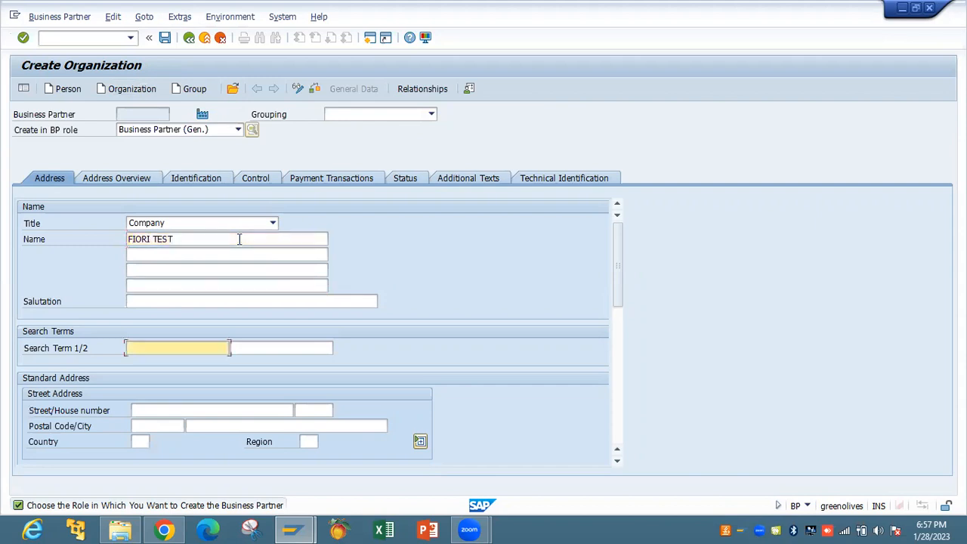
pyautogui.write('FT')
pyautogui.press('Tab')
pyautogui.press('Tab')
pyautogui.write('0030')
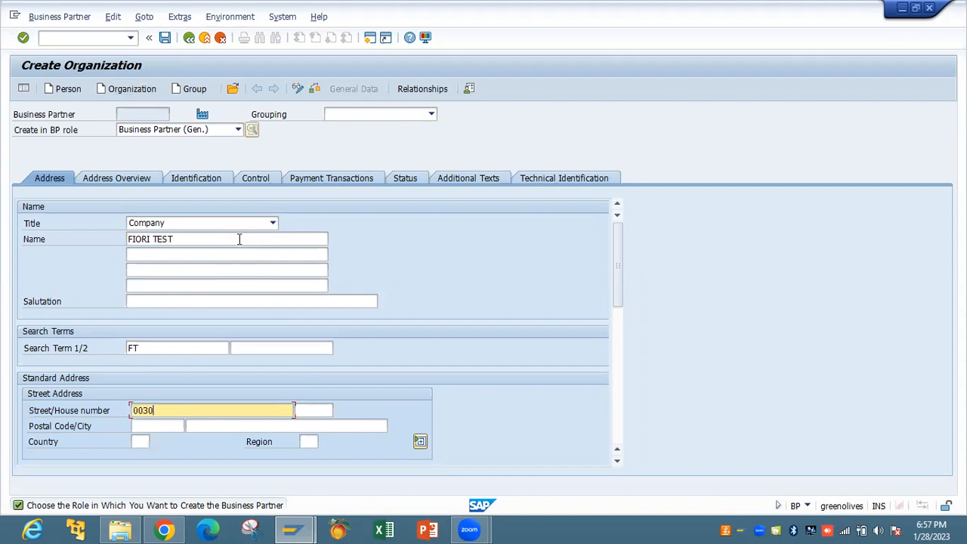
pyautogui.press('Tab')
pyautogui.press('Tab')
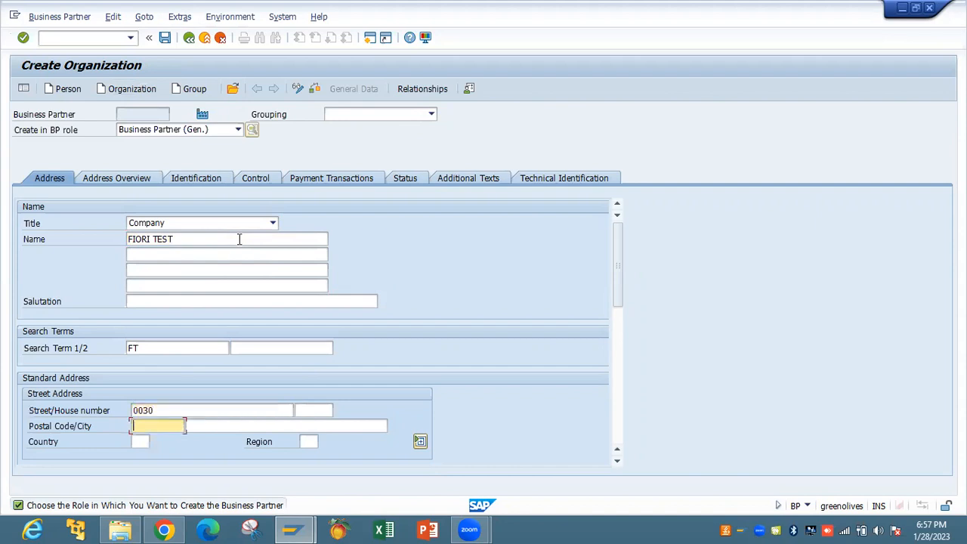
# Fill in postal code 88575, city LA and country US for the address
pyautogui.click(155, 426)
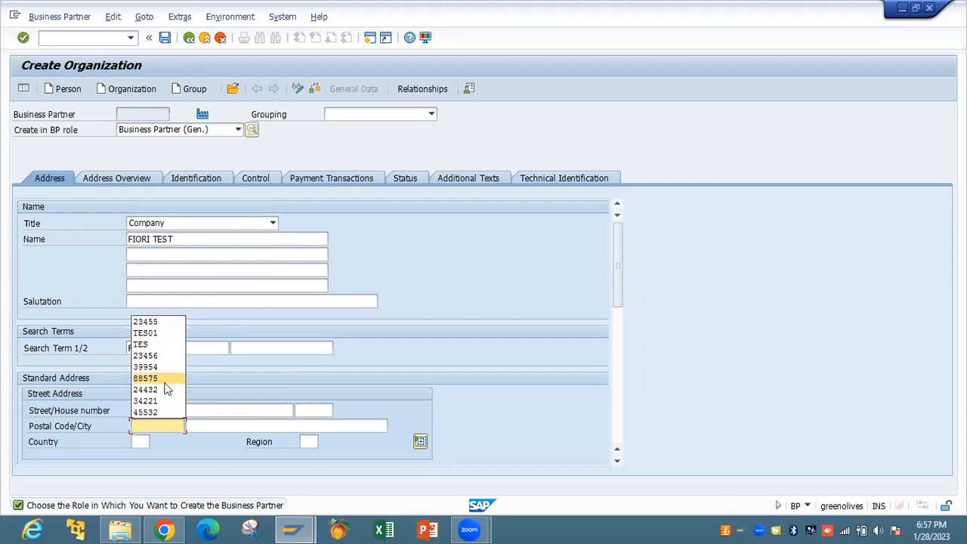
pyautogui.click(151, 378)
pyautogui.click(205, 426)
pyautogui.write('LA')
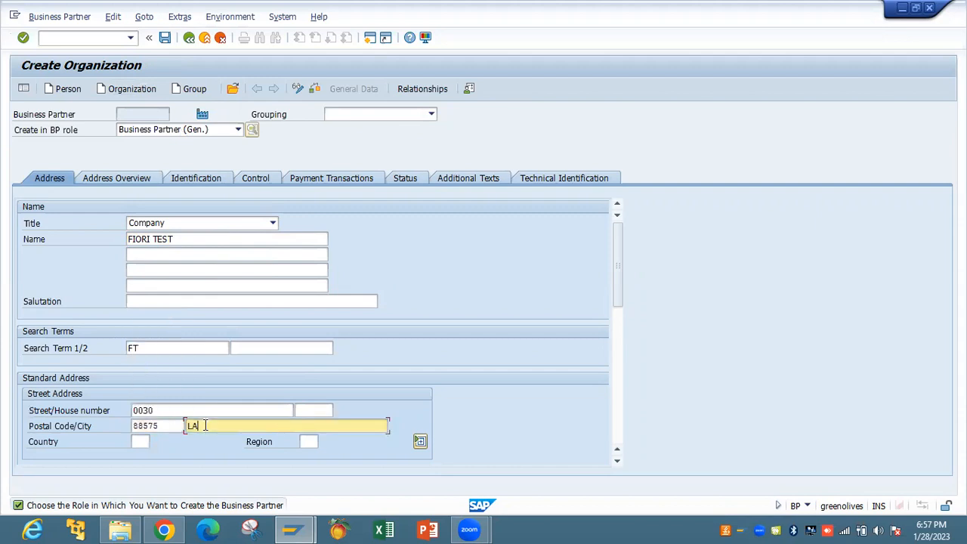
pyautogui.click(142, 442)
pyautogui.write('US')
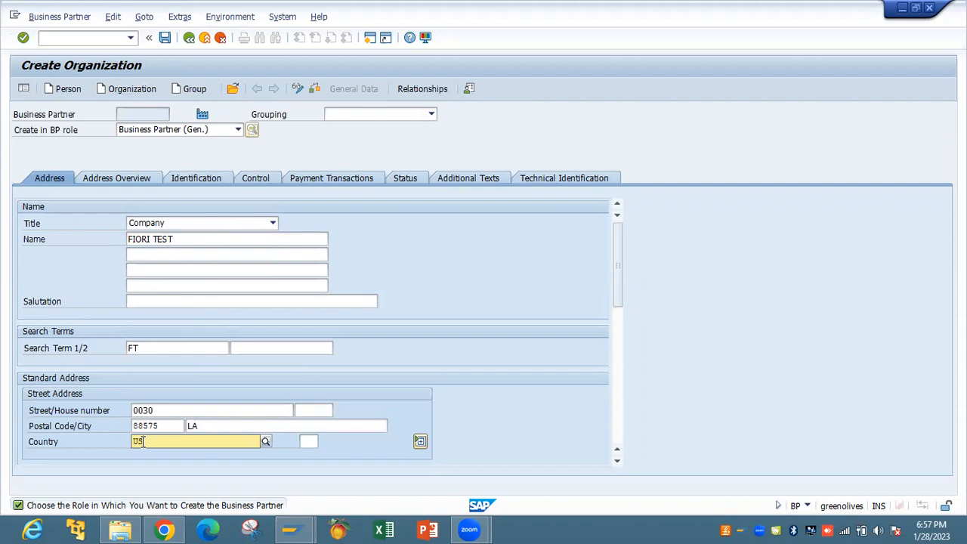
pyautogui.press('Return')
pyautogui.write('US')
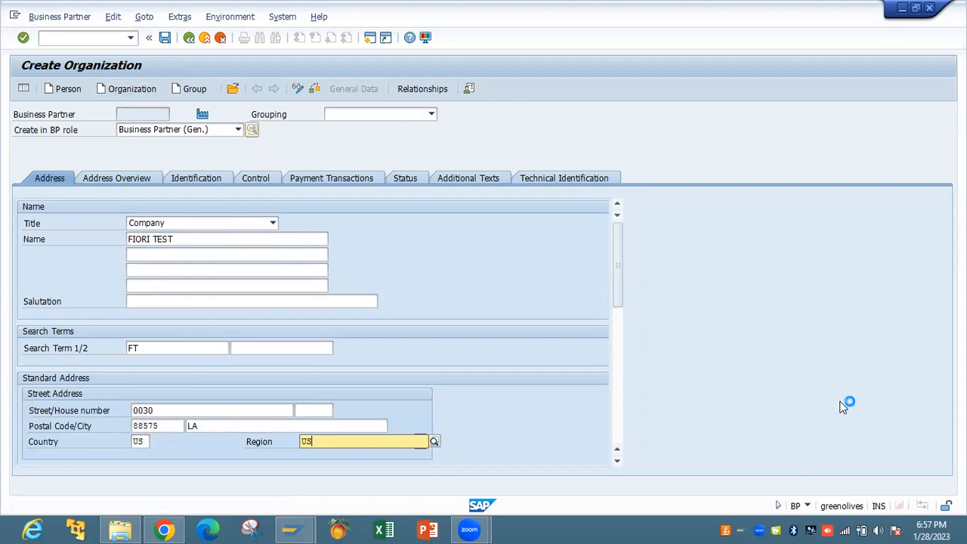
# Set the language to English and enter the organization's e-mail address
pyautogui.moveTo(619, 270); pyautogui.dragTo(620, 334)
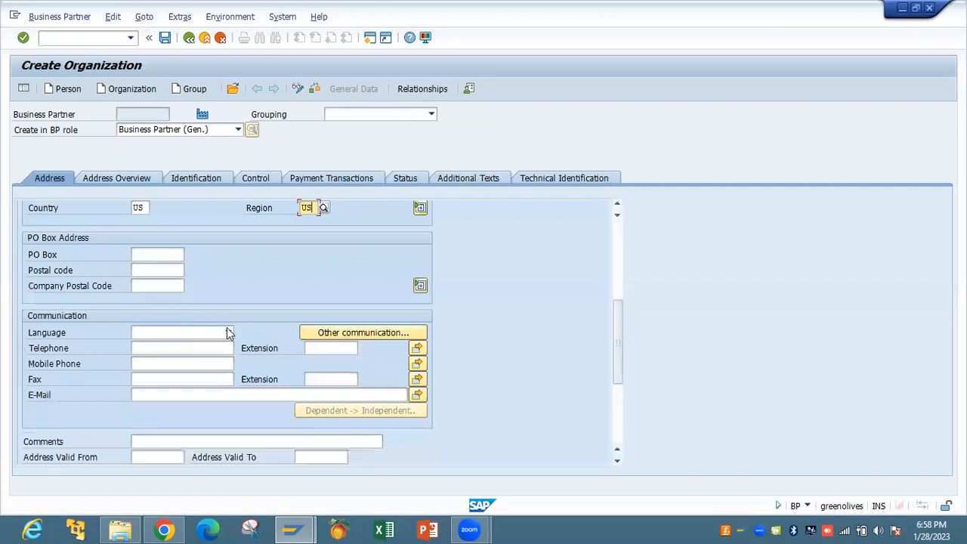
pyautogui.click(228, 333)
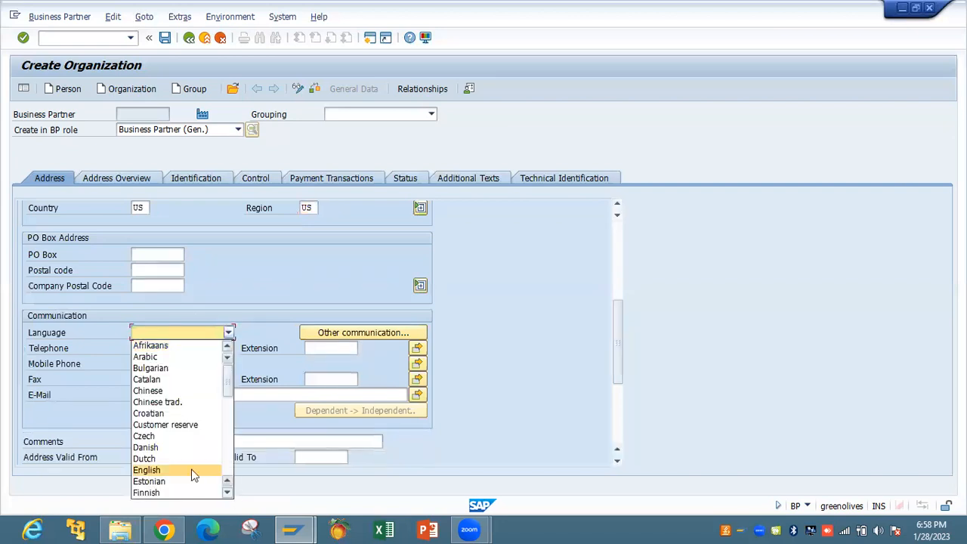
pyautogui.press('Return')
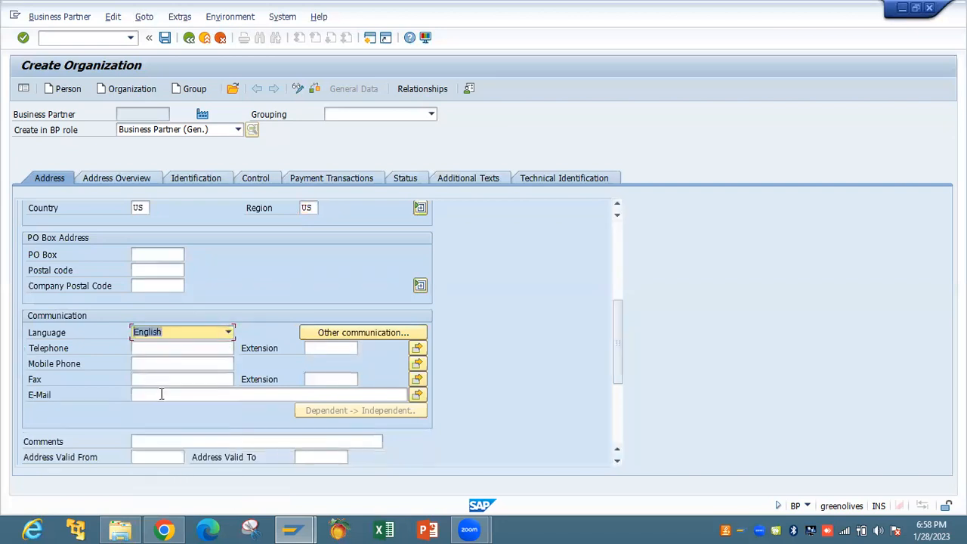
pyautogui.click(161, 394)
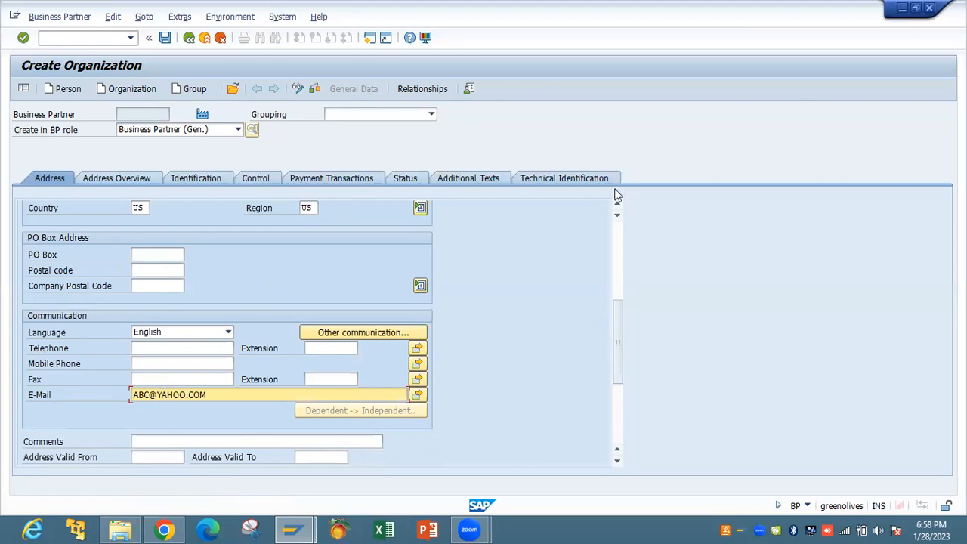
# Correct the address region to LA (Louisiana)
pyautogui.click(142, 182)
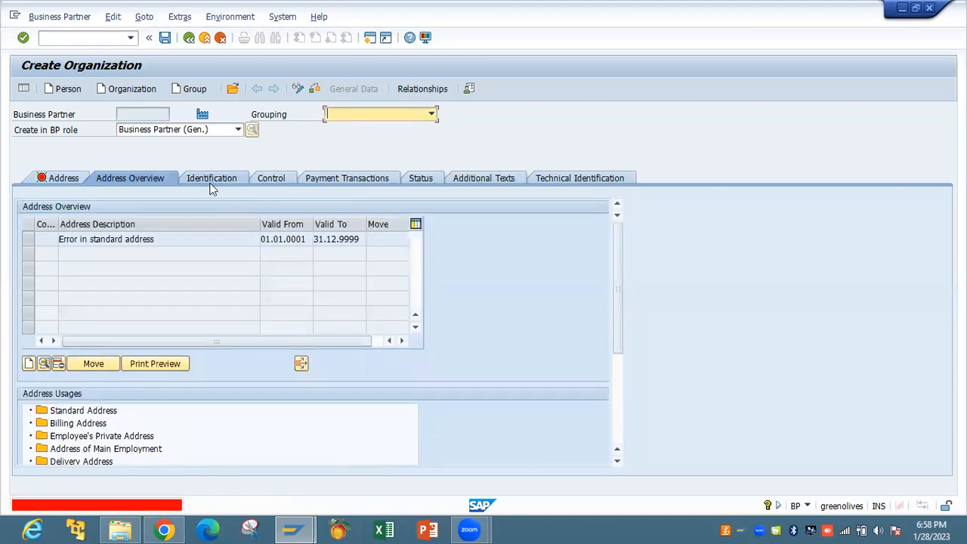
pyautogui.click(63, 179)
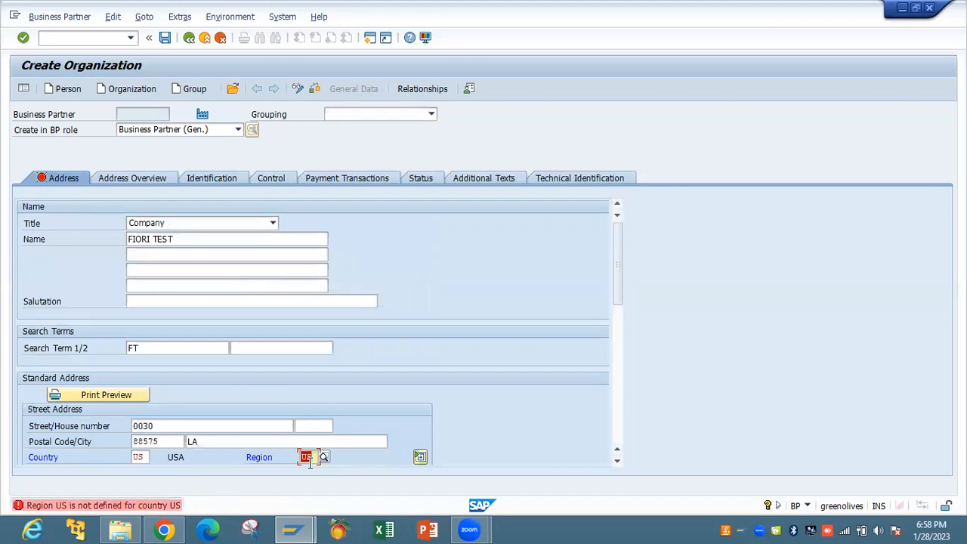
pyautogui.write('LA')
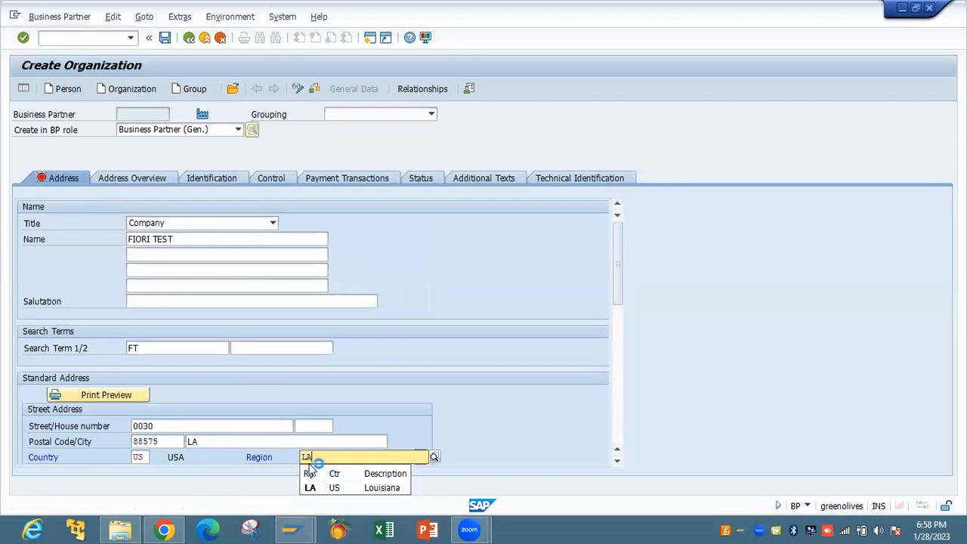
pyautogui.press('Return')
# Review the address overview and save the organization as business partner 193
pyautogui.click(159, 177)
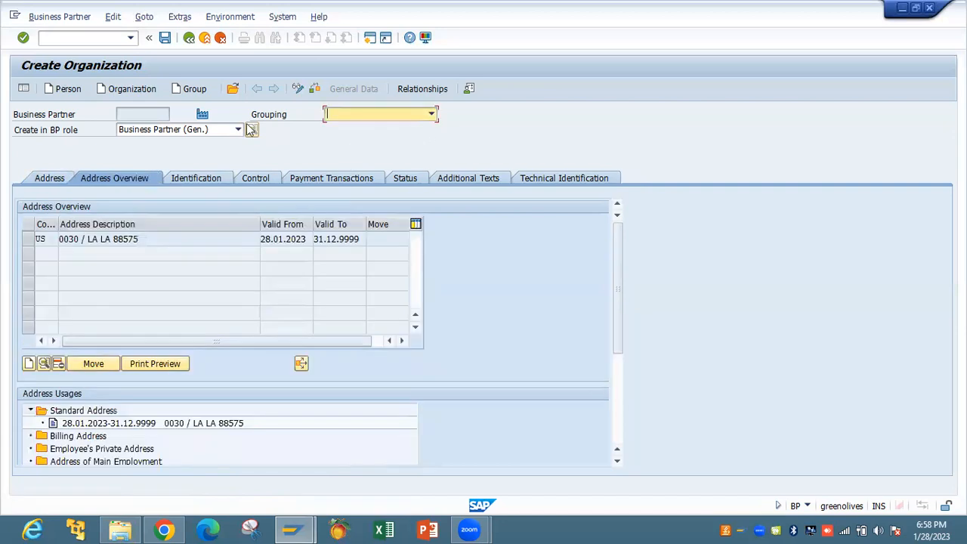
pyautogui.click(164, 43)
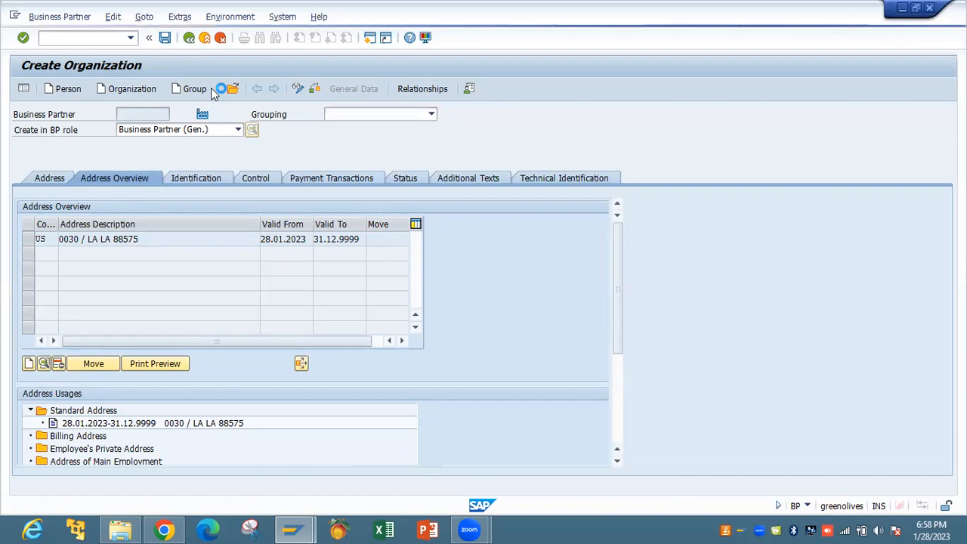
pyautogui.click(222, 135)
# Put partner 193 in change mode, add role Customer (Fin.Accounting), and open company code data
pyautogui.click(298, 88)
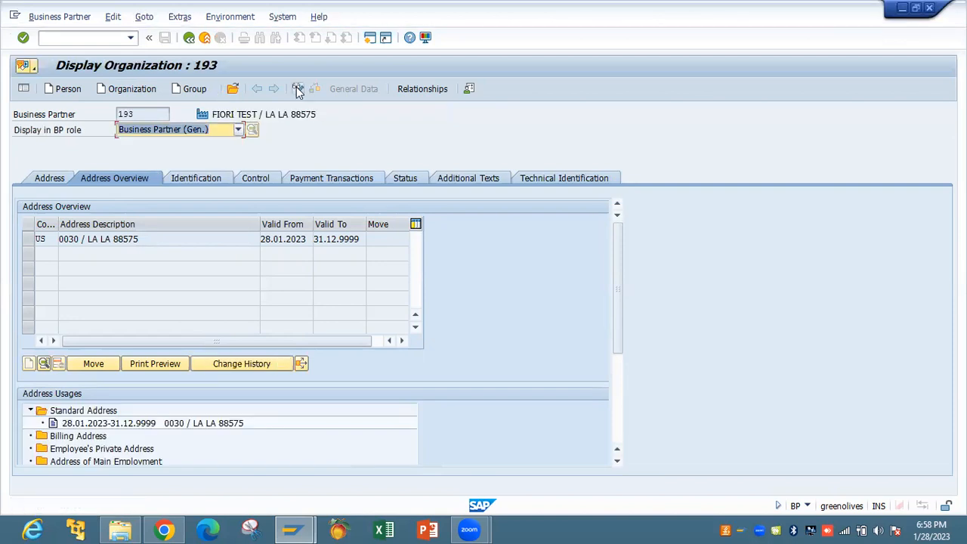
pyautogui.click(298, 90)
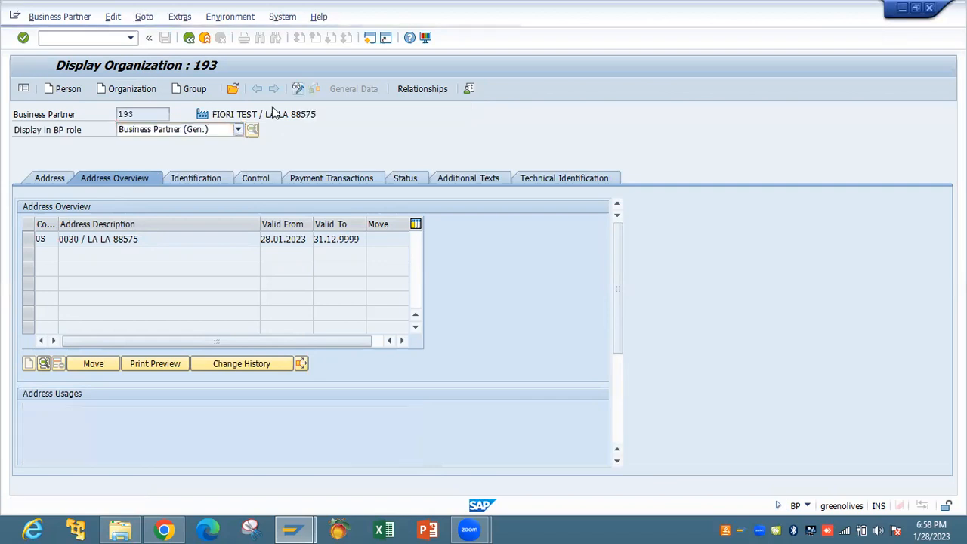
pyautogui.click(238, 129)
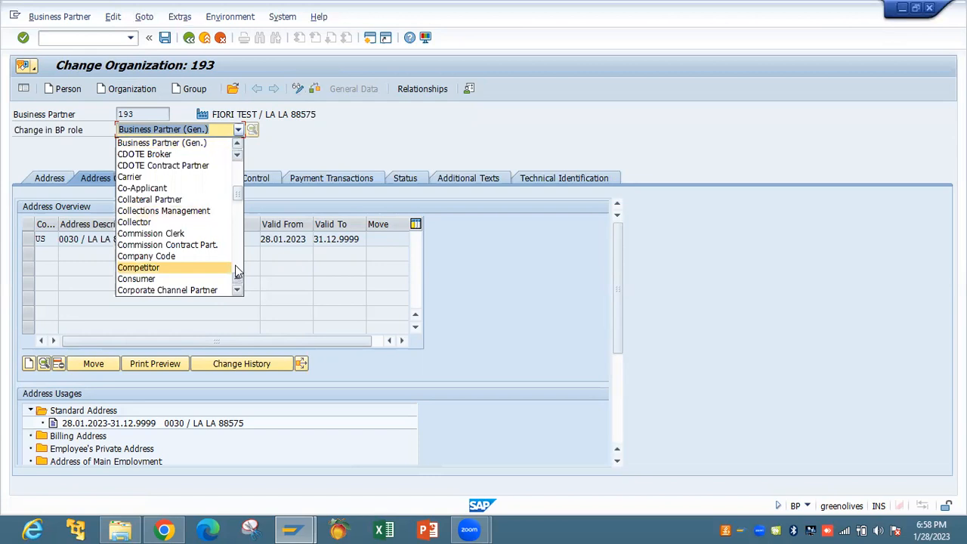
pyautogui.scroll(-4, 227, 255)
pyautogui.click(222, 234)
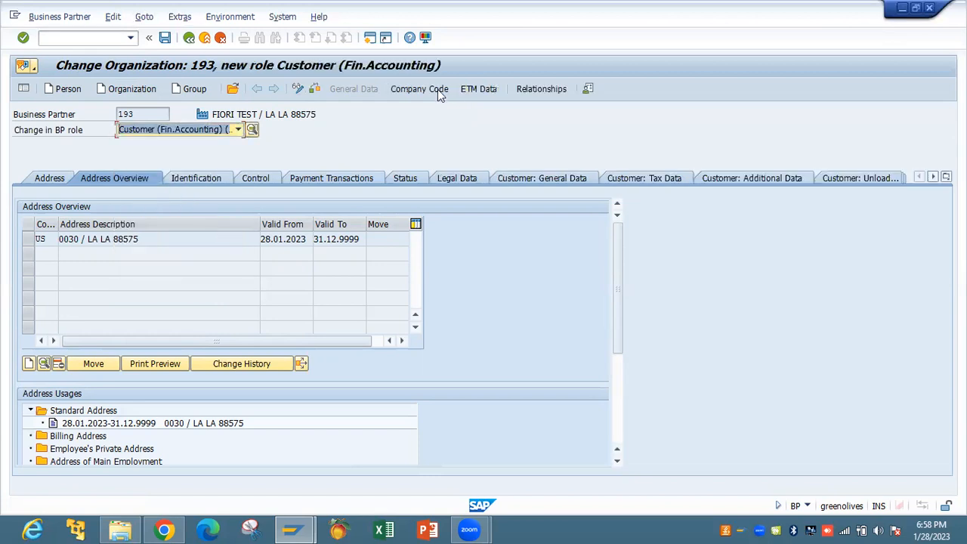
pyautogui.click(437, 89)
pyautogui.press('space')
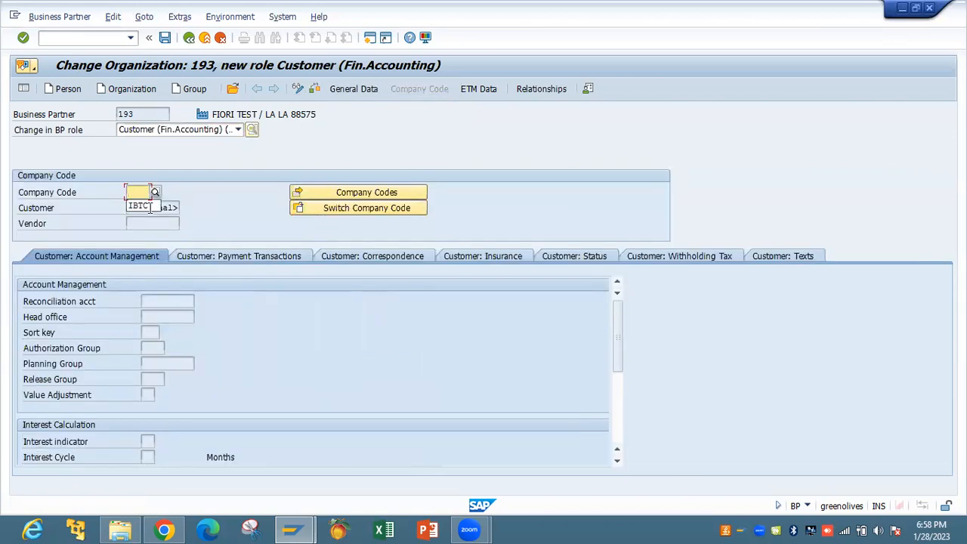
# Give company code IBTC reconciliation account 7001 and payment terms 0001, then save
pyautogui.press('Return')
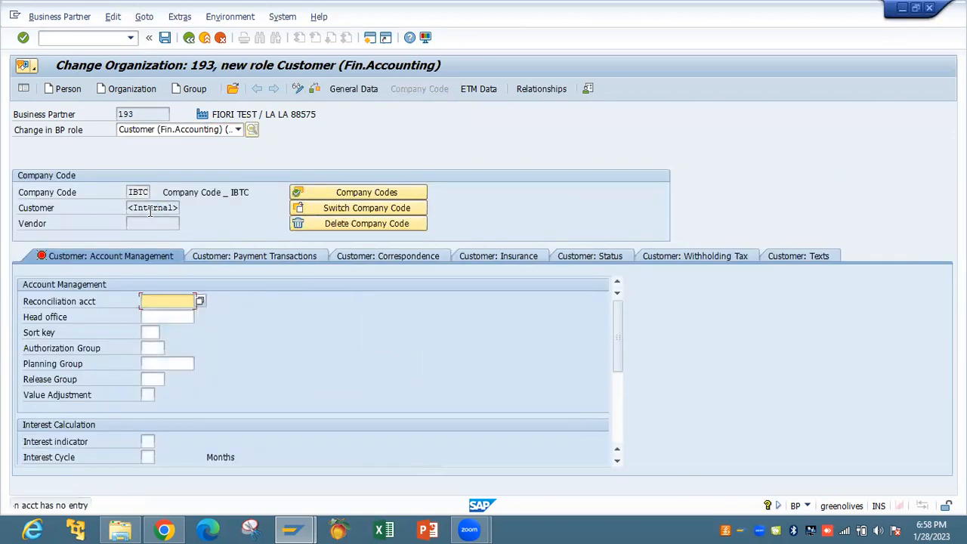
pyautogui.click(199, 303)
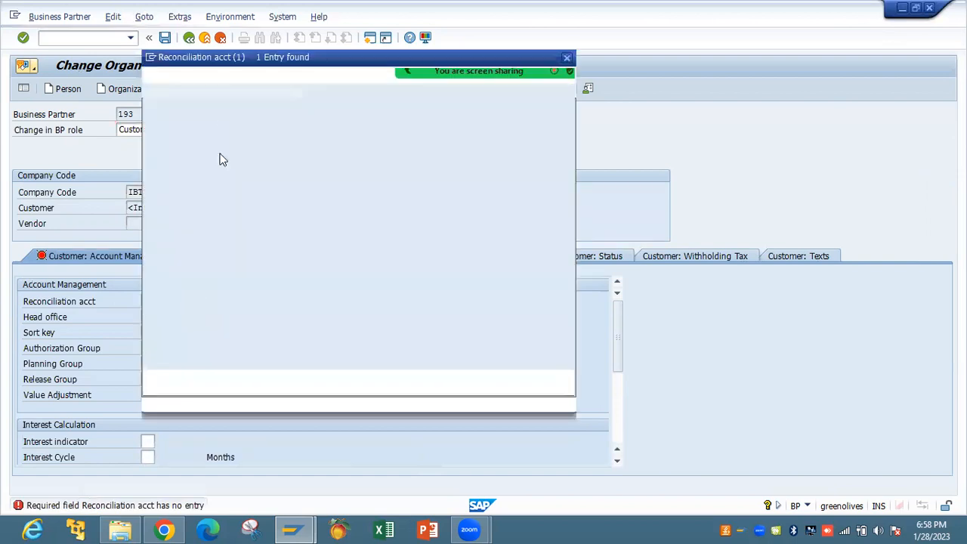
pyautogui.doubleClick(224, 138)
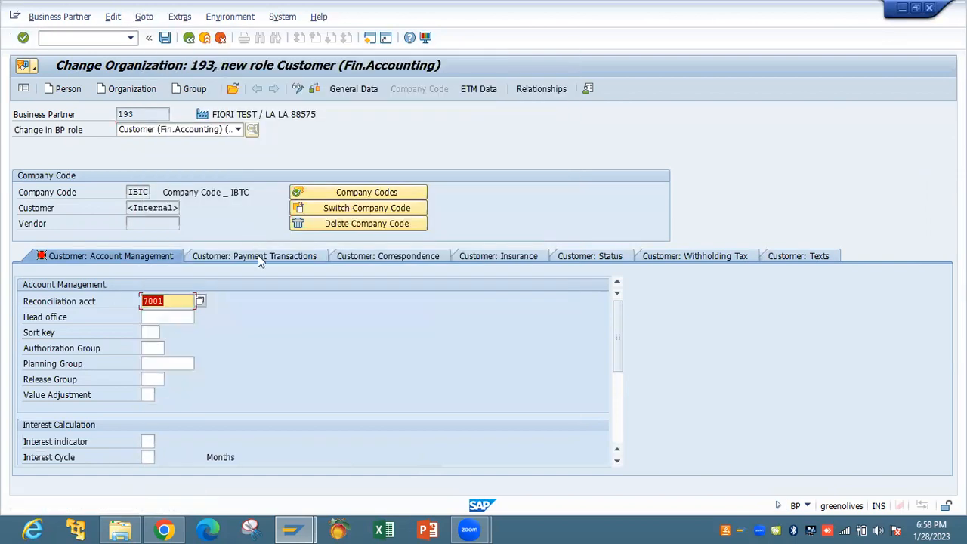
pyautogui.click(254, 256)
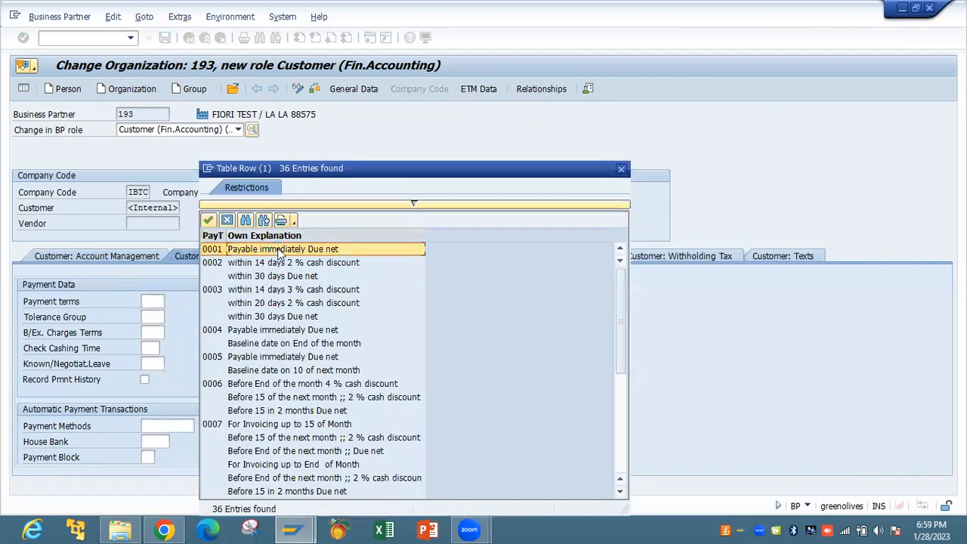
pyautogui.doubleClick(280, 251)
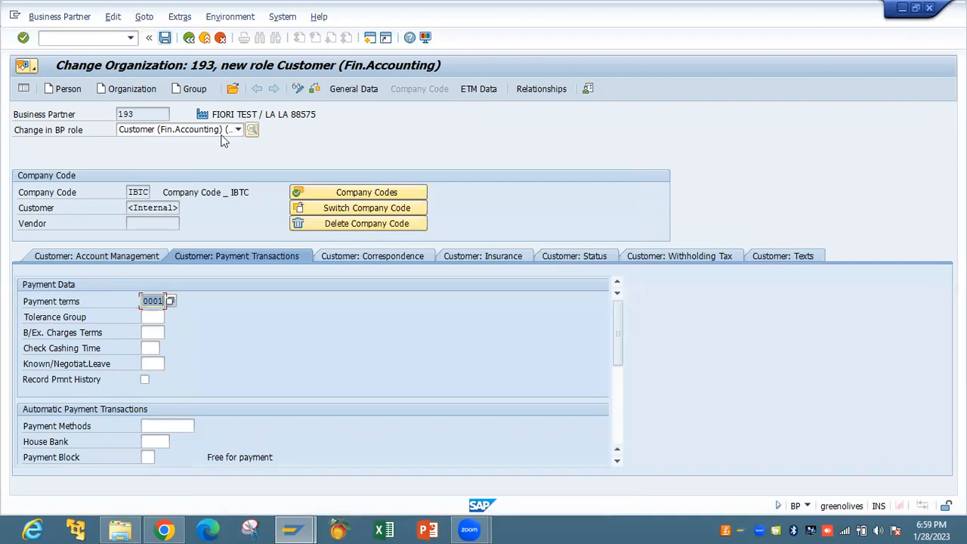
pyautogui.press('Return')
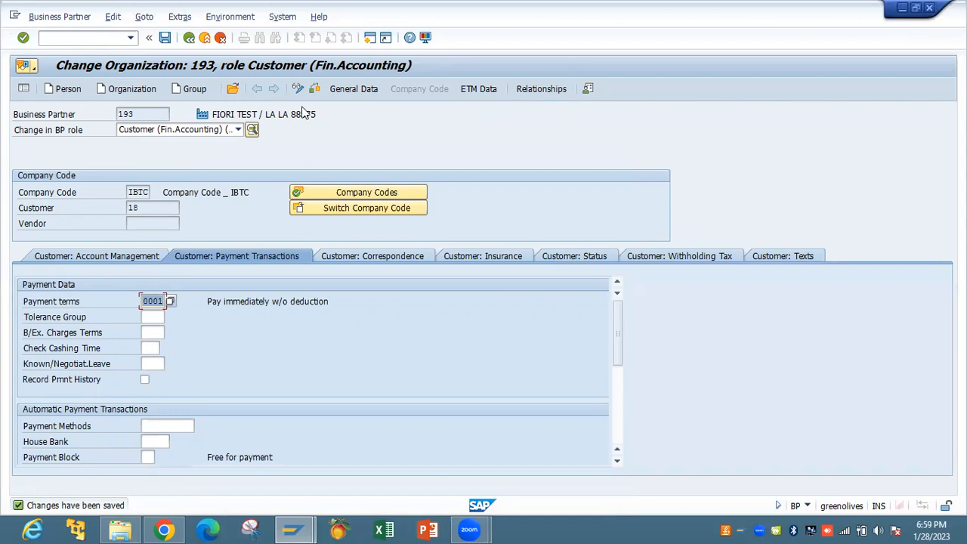
# Choose the Customer role for partner 193 from the BP role list
pyautogui.click(240, 129)
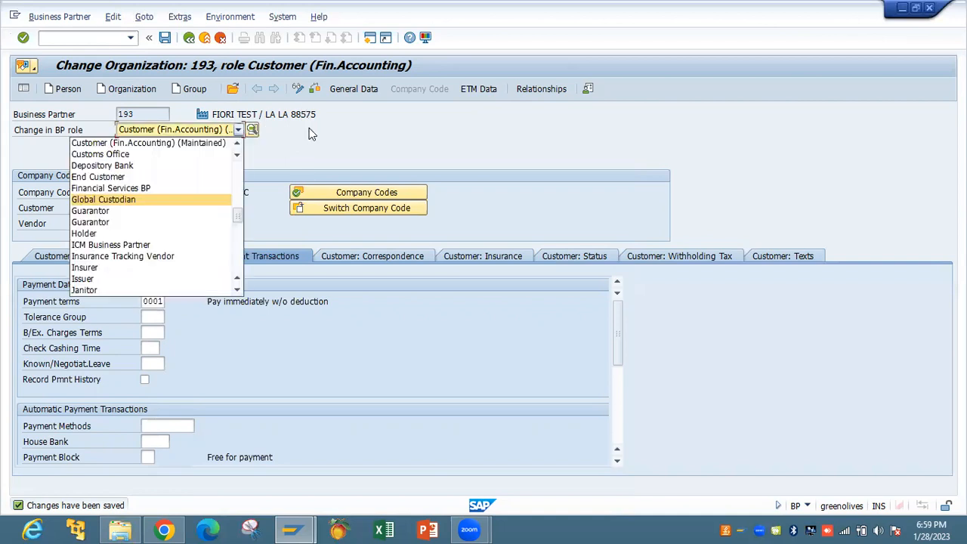
pyautogui.click(312, 134)
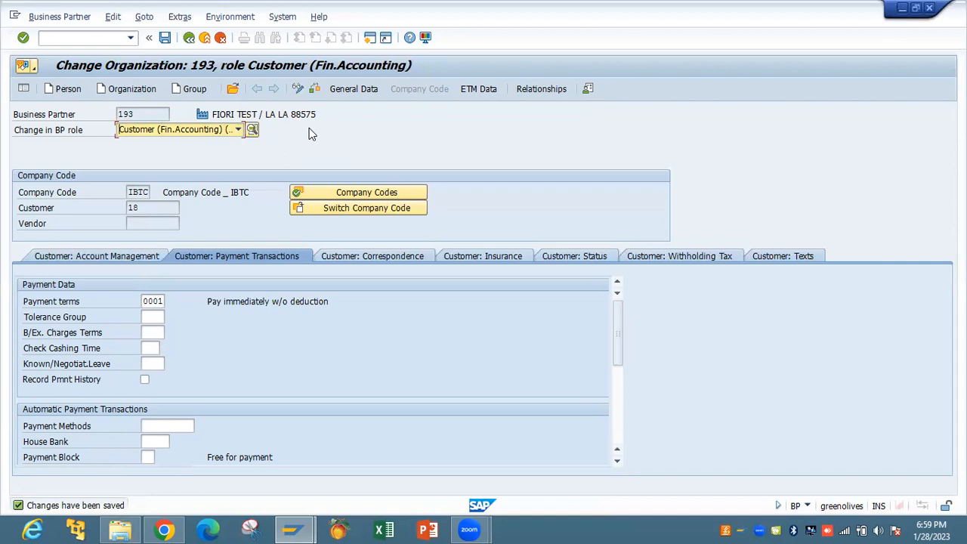
pyautogui.click(238, 130)
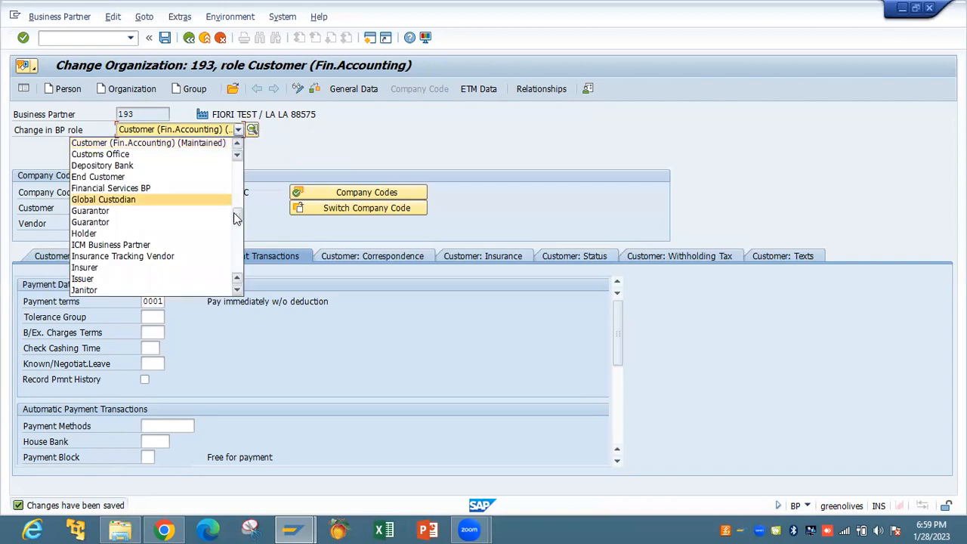
pyautogui.moveTo(236, 217); pyautogui.dragTo(237, 229)
pyautogui.scroll(-3, 236, 229)
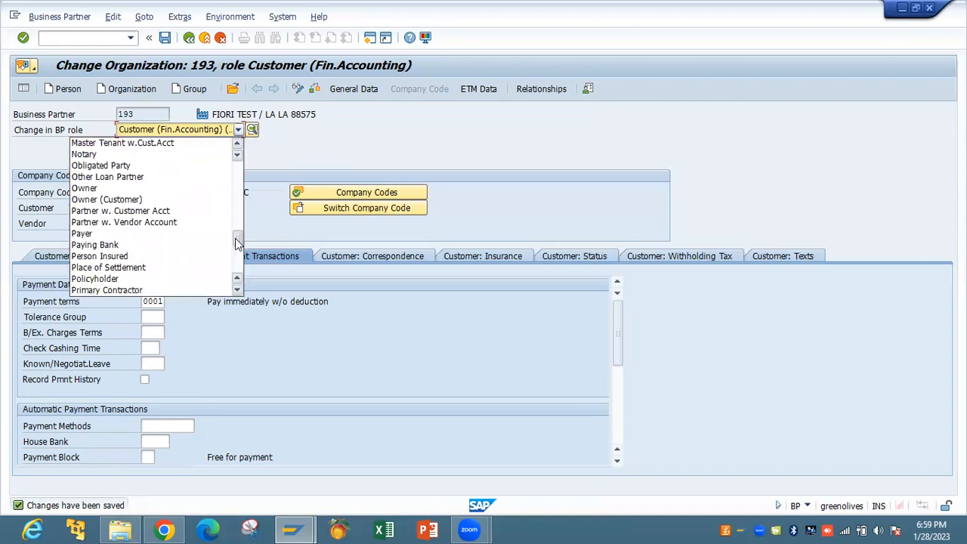
pyautogui.scroll(5, 237, 226)
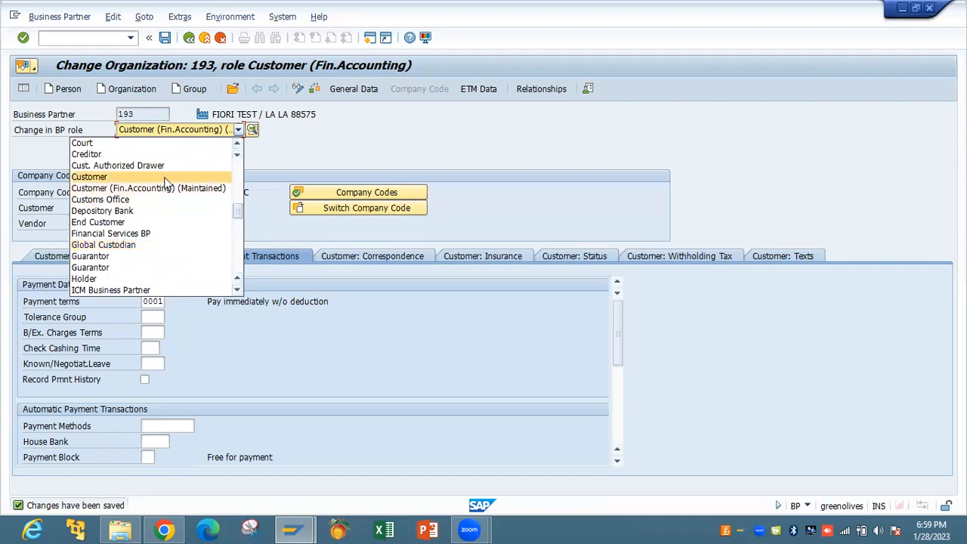
pyautogui.click(89, 176)
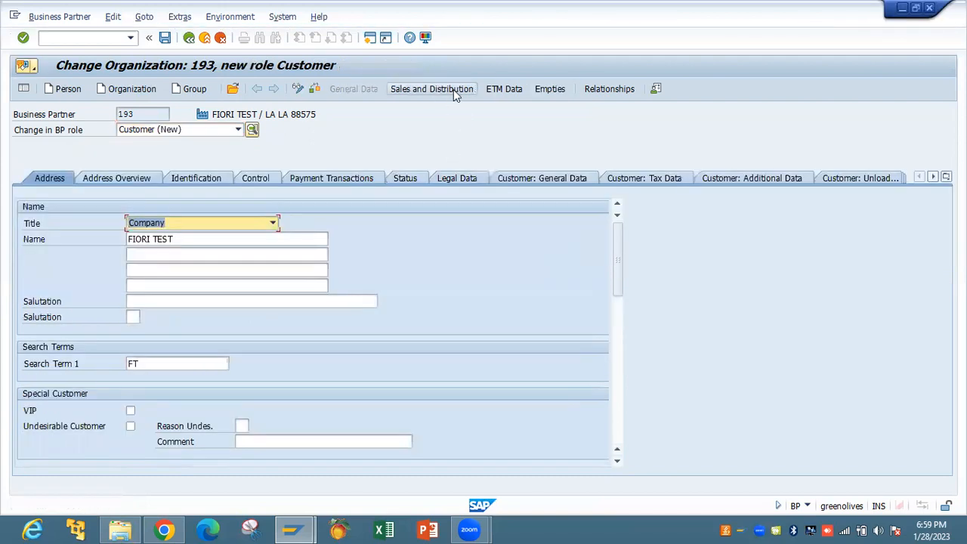
# Enter sales area IBTC / R1 / IB with price group 01
pyautogui.click(451, 89)
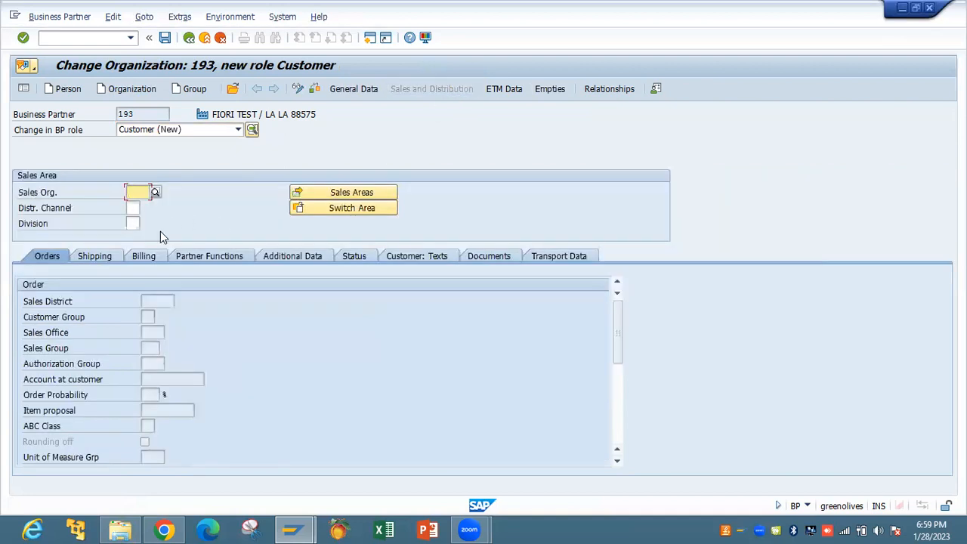
pyautogui.press('BackSpace')
pyautogui.click(155, 209)
pyautogui.press('Tab')
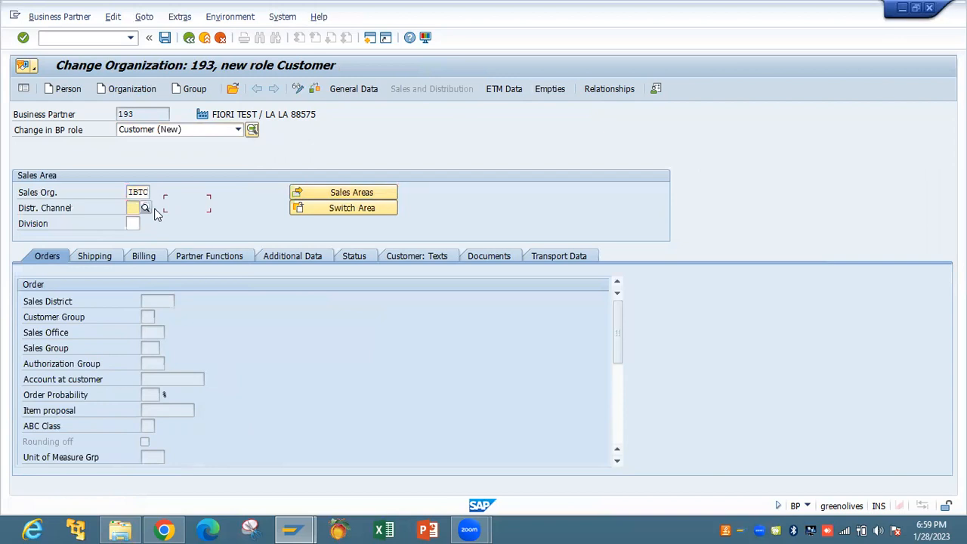
pyautogui.press('BackSpace')
pyautogui.click(142, 221)
pyautogui.press('Tab')
pyautogui.press('BackSpace')
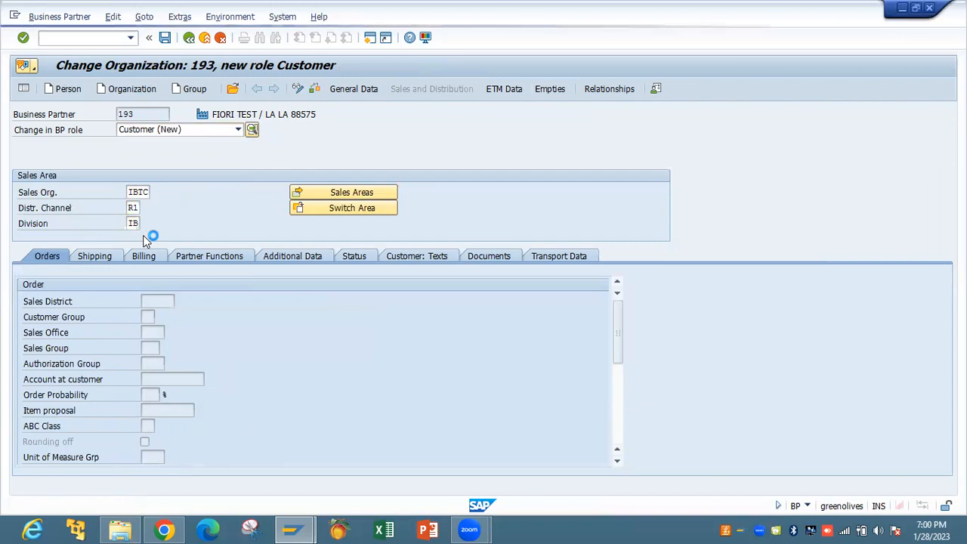
pyautogui.write('01')
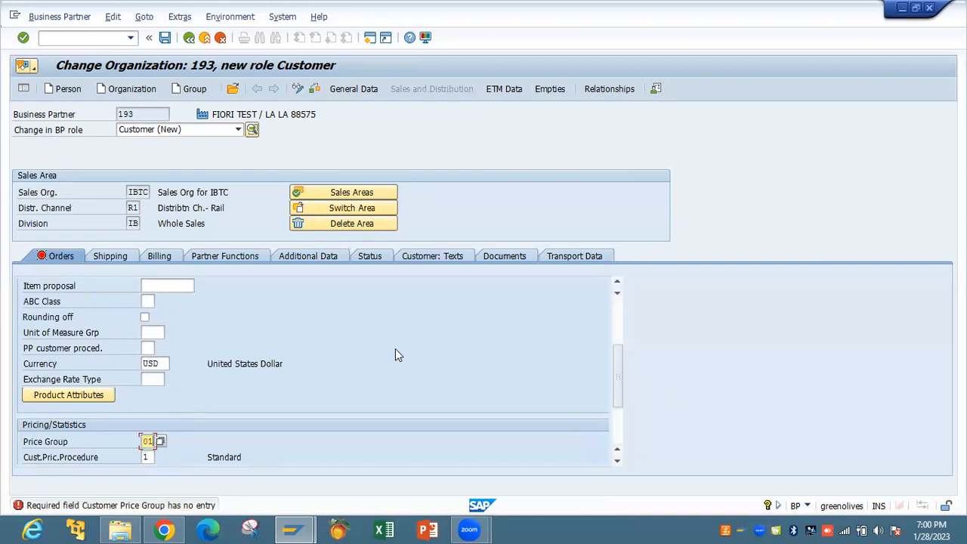
pyautogui.press('Return')
# Set sales district 000001, review partner functions and additional data, and attempt a save
pyautogui.press('BackSpace')
pyautogui.click(161, 300)
pyautogui.press('Return')
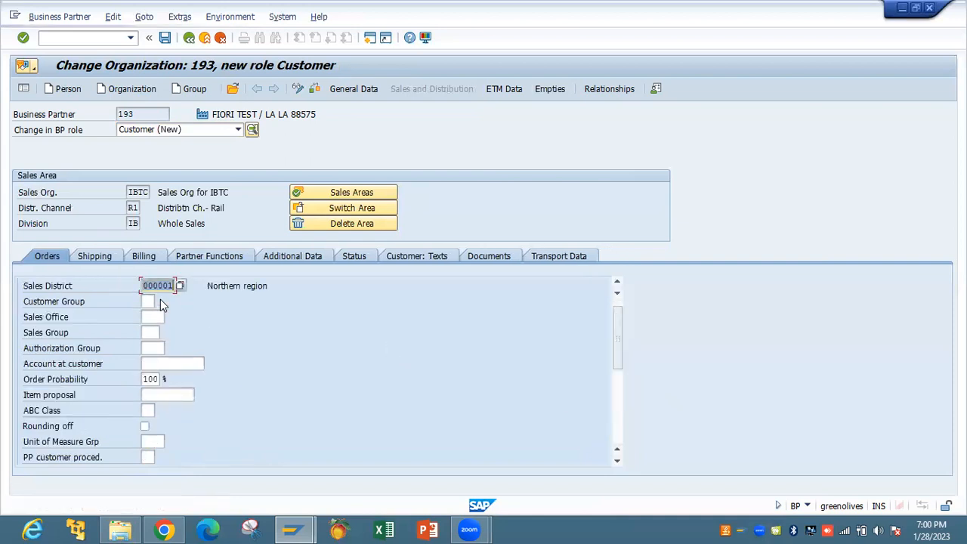
pyautogui.moveTo(617, 367); pyautogui.dragTo(614, 452)
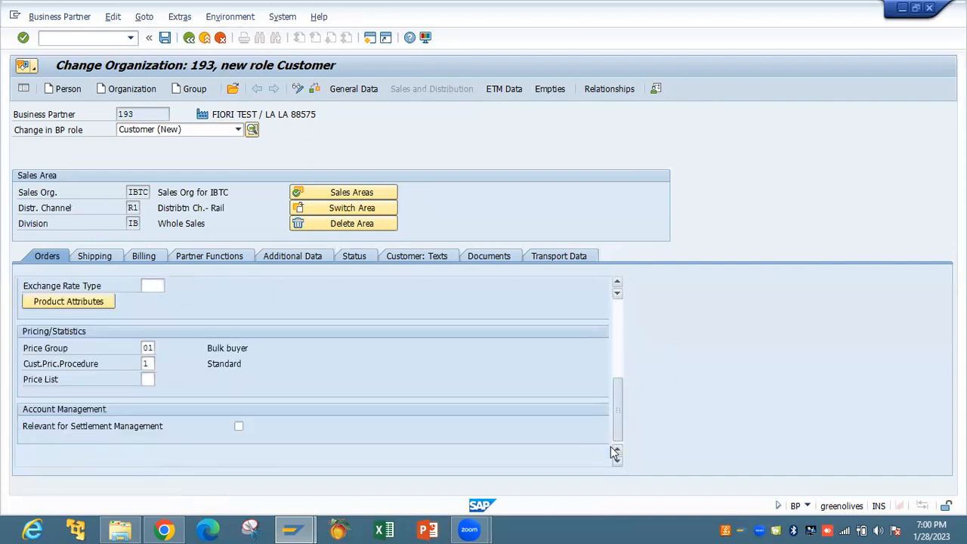
pyautogui.moveTo(614, 411); pyautogui.dragTo(616, 344)
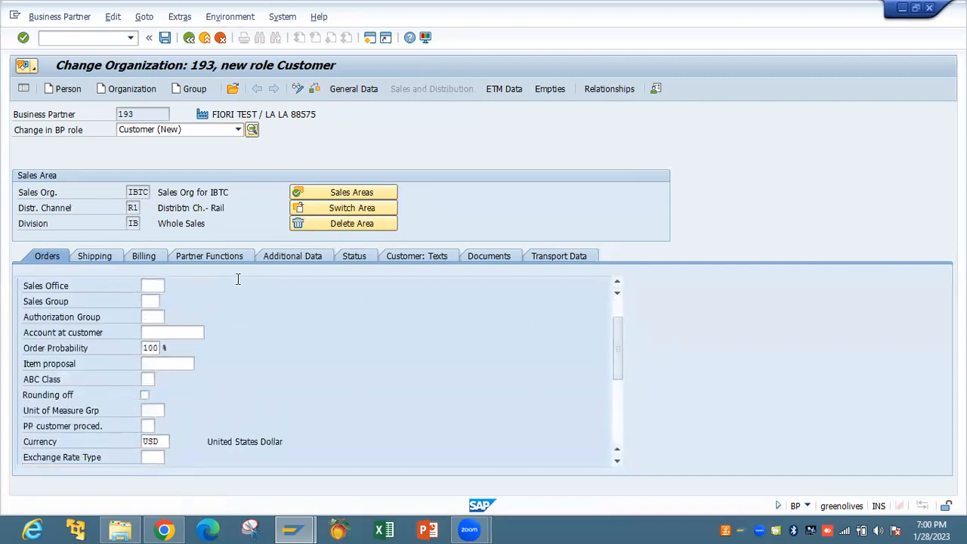
pyautogui.click(226, 257)
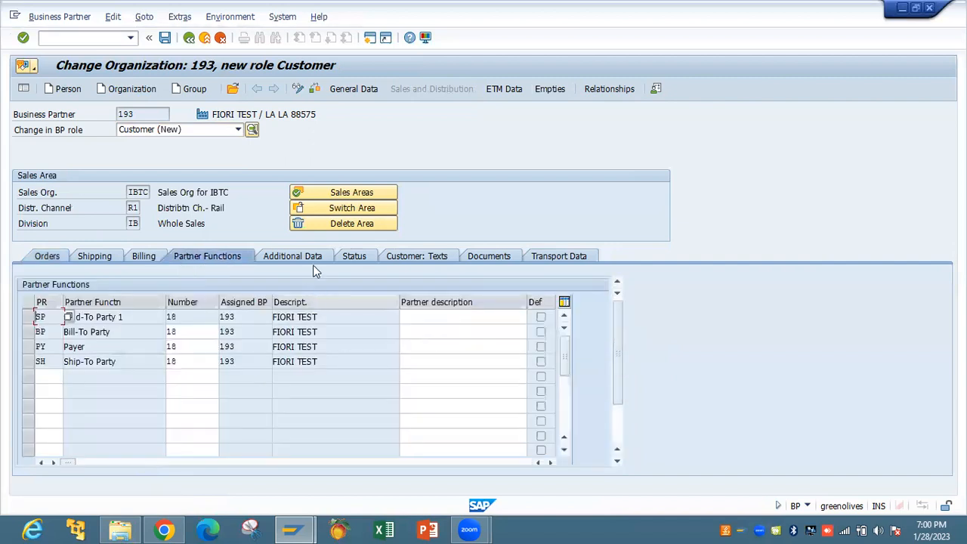
pyautogui.click(297, 256)
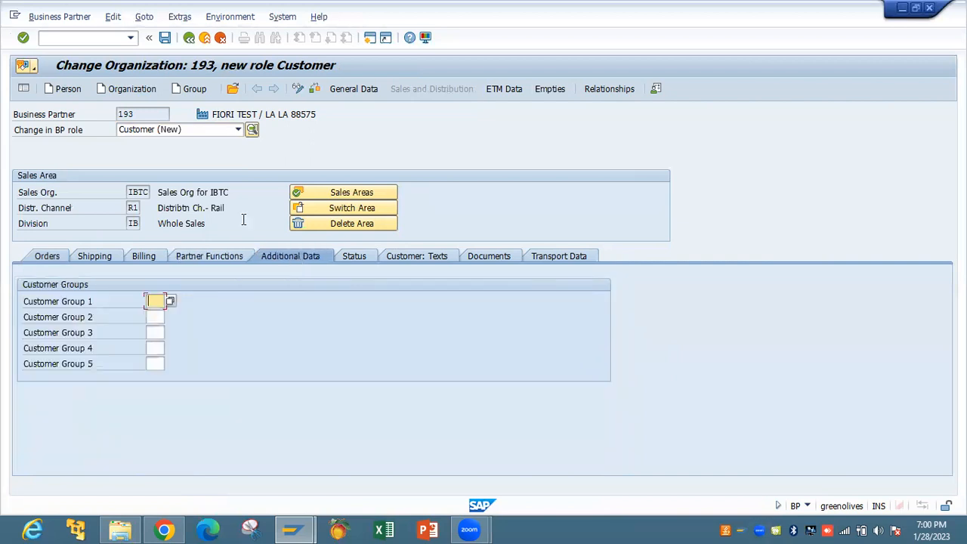
pyautogui.click(220, 38)
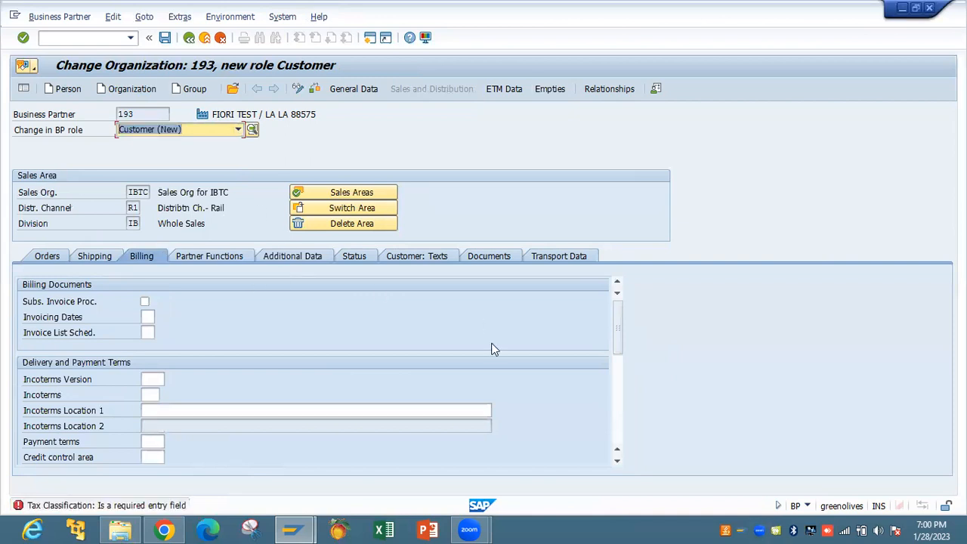
# Set account assignment group 01 and tax classification 1 on the billing data
pyautogui.rightClick(620, 370)
pyautogui.click(639, 368)
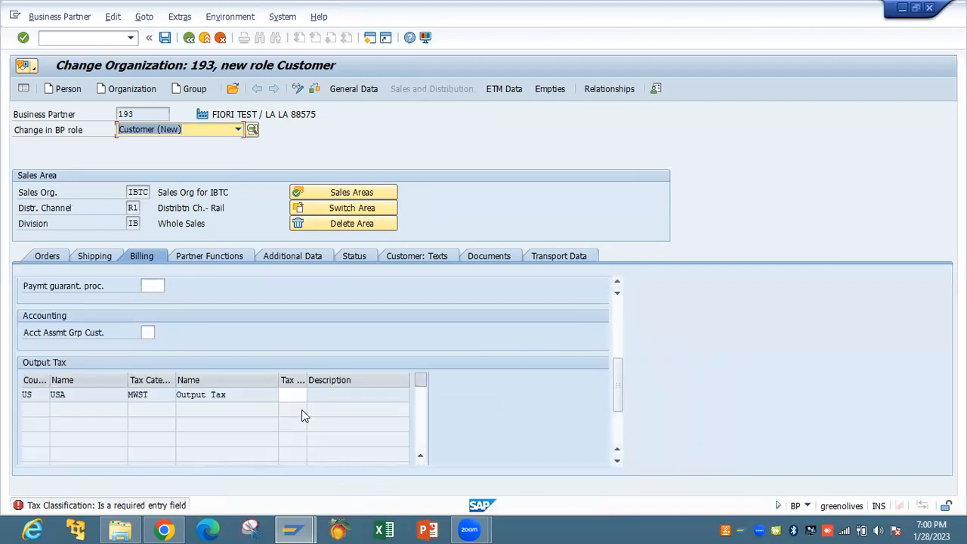
pyautogui.click(149, 333)
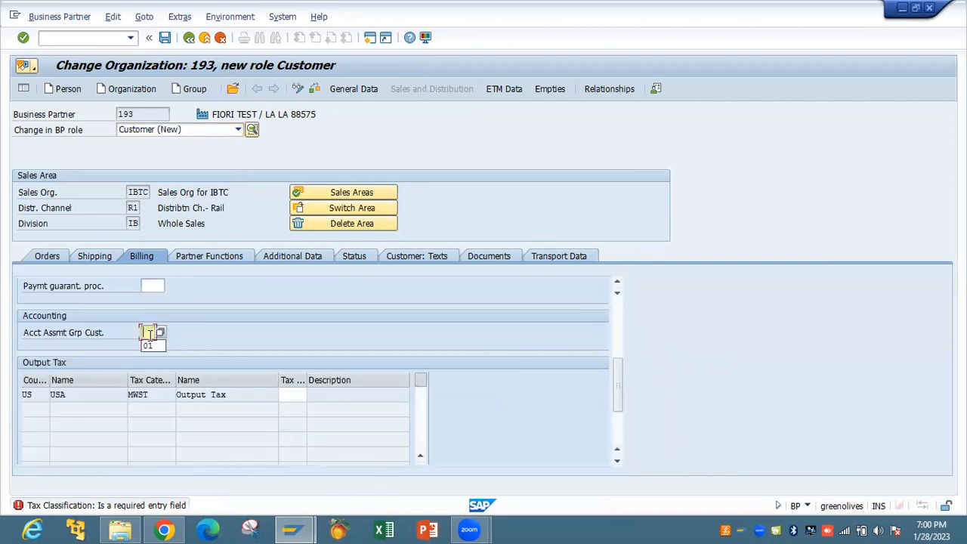
pyautogui.click(148, 346)
pyautogui.click(288, 395)
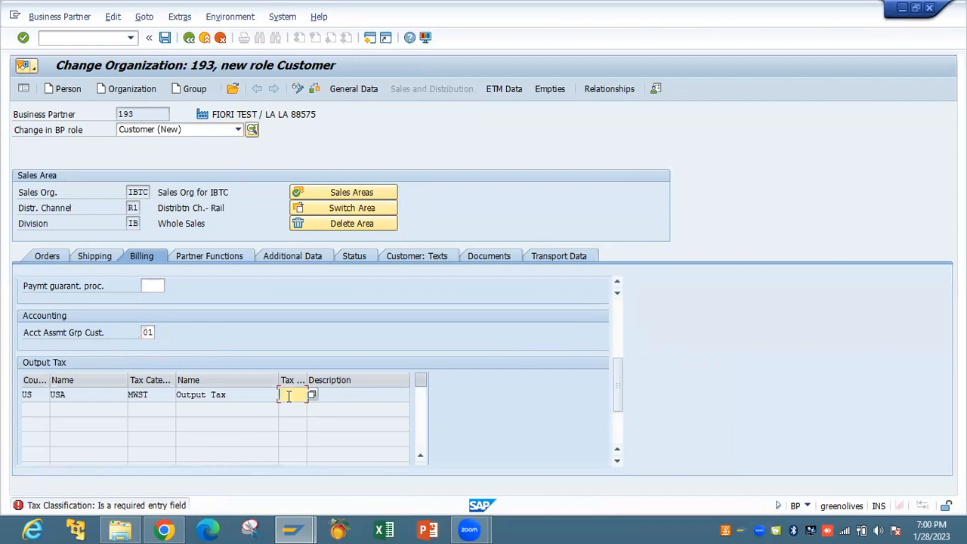
pyautogui.click(295, 410)
pyautogui.press('Return')
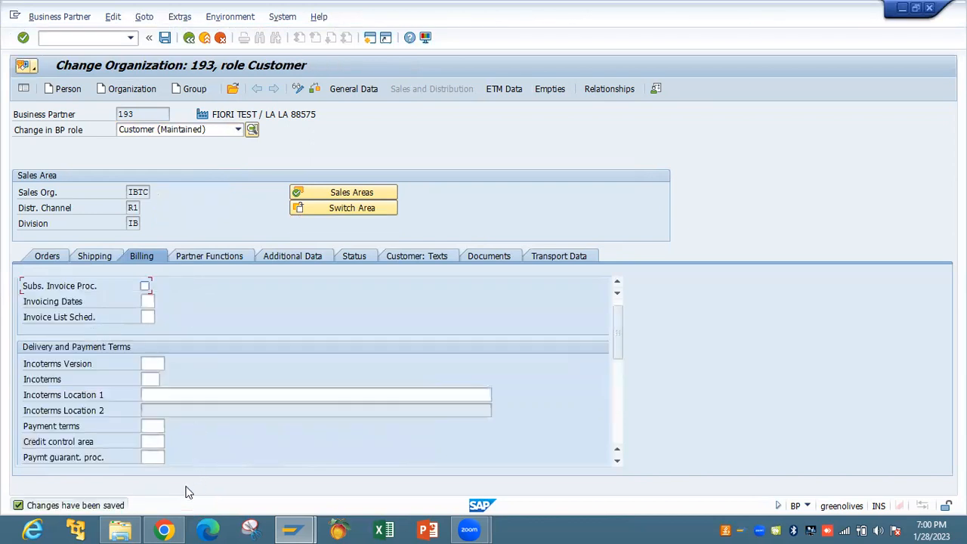
# Enable subsequent invoice processing, save partner 193, and return to SAP Easy Access
pyautogui.click(145, 287)
pyautogui.hotkey('ctrl', 's')
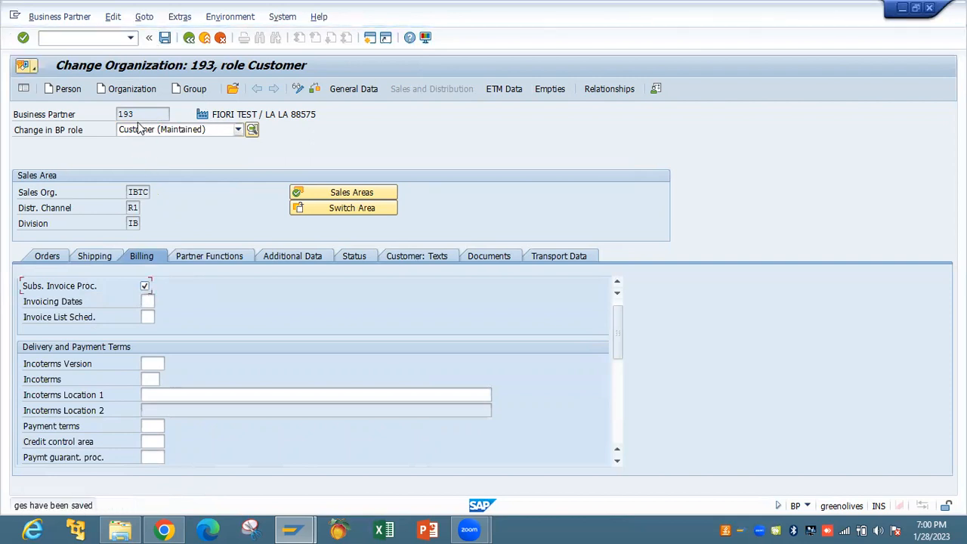
pyautogui.press('F3')
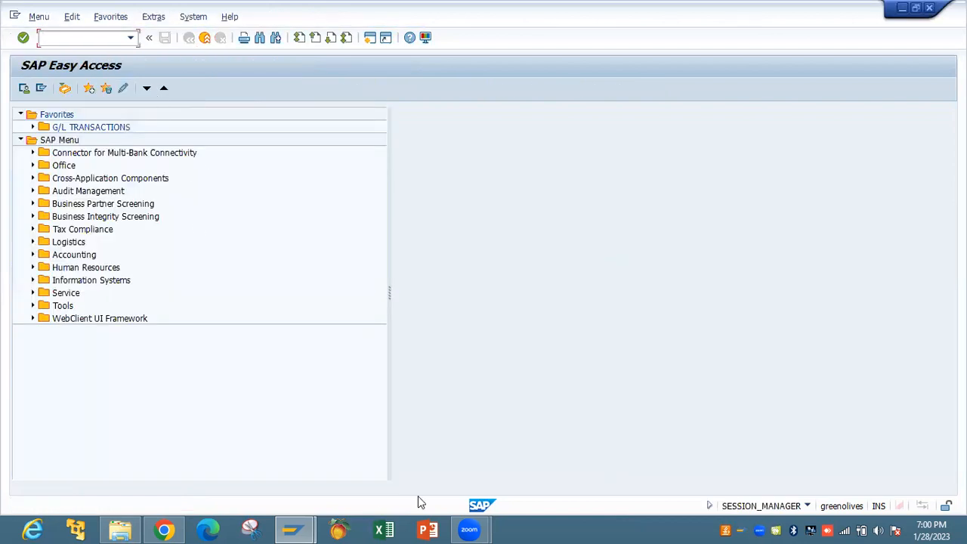
# Filter the Manage Business Partner app to business partner 193 (FIORI TEST)
pyautogui.click(164, 529)
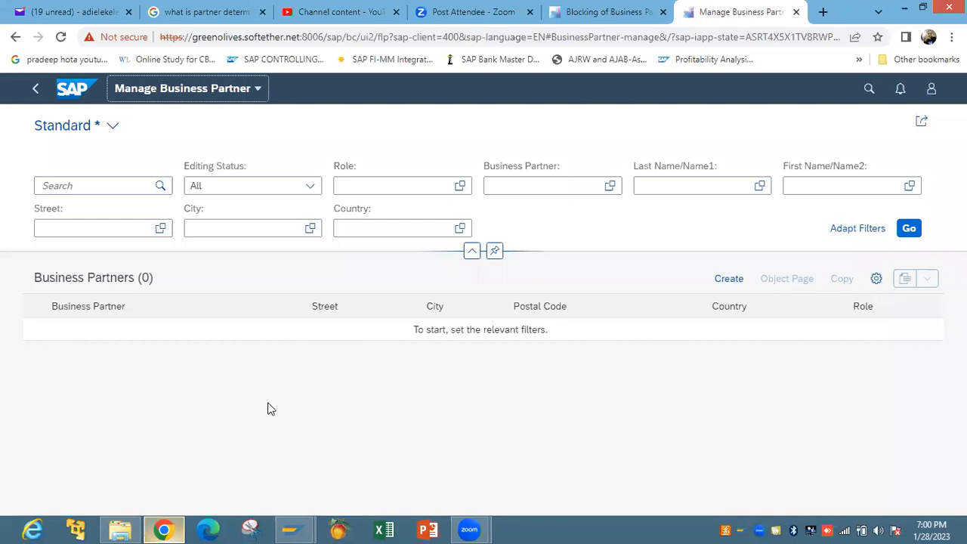
pyautogui.click(558, 189)
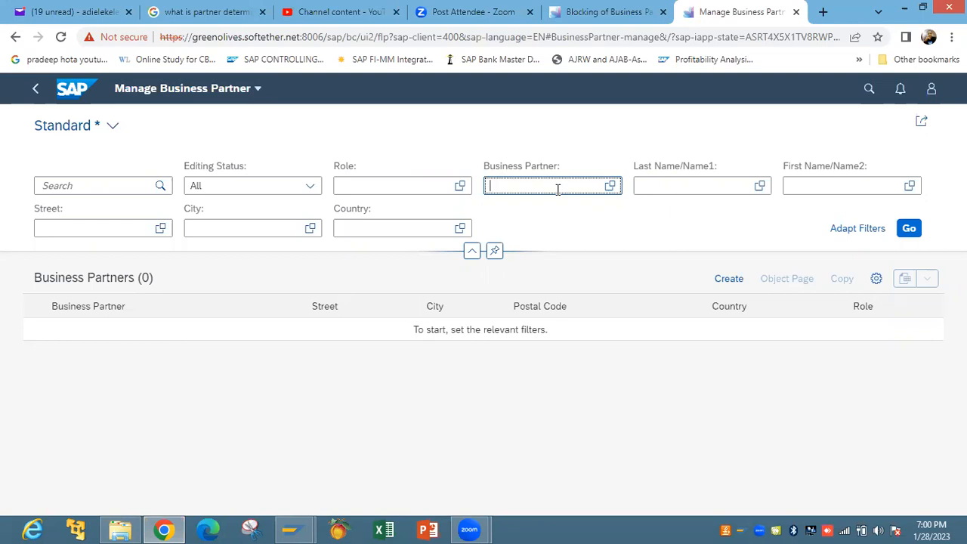
pyautogui.write('193')
pyautogui.press('Return')
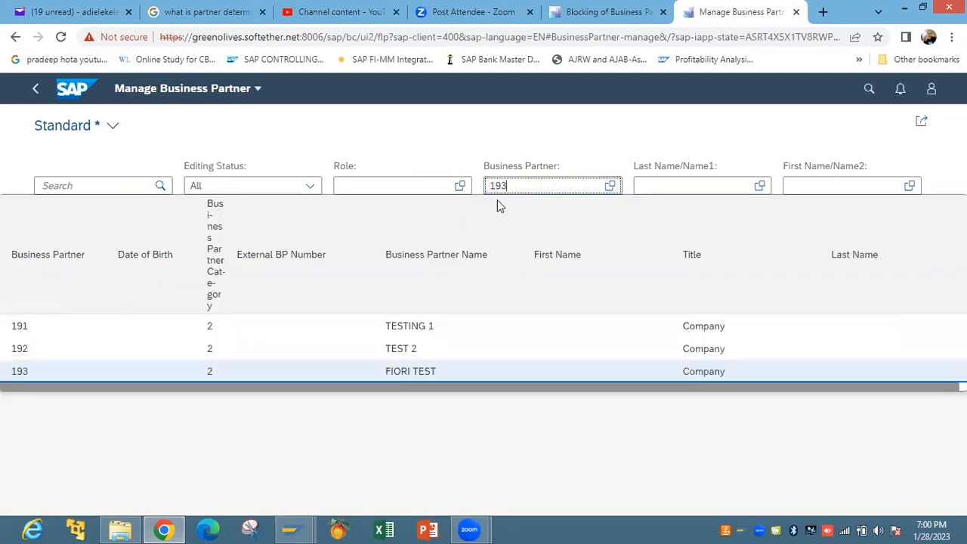
pyautogui.click(439, 371)
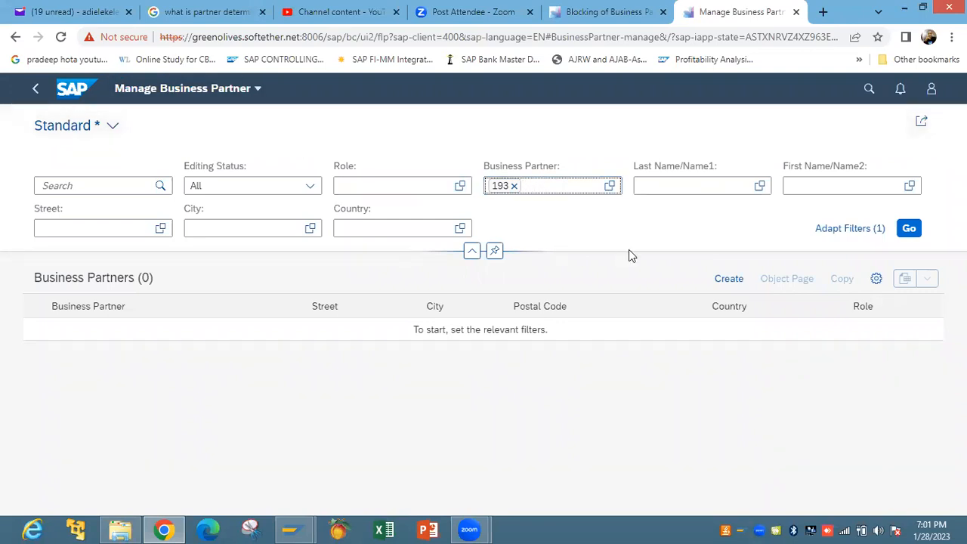
# Run the business partner search and open FIORI TEST (193)'s detail page
pyautogui.click(909, 232)
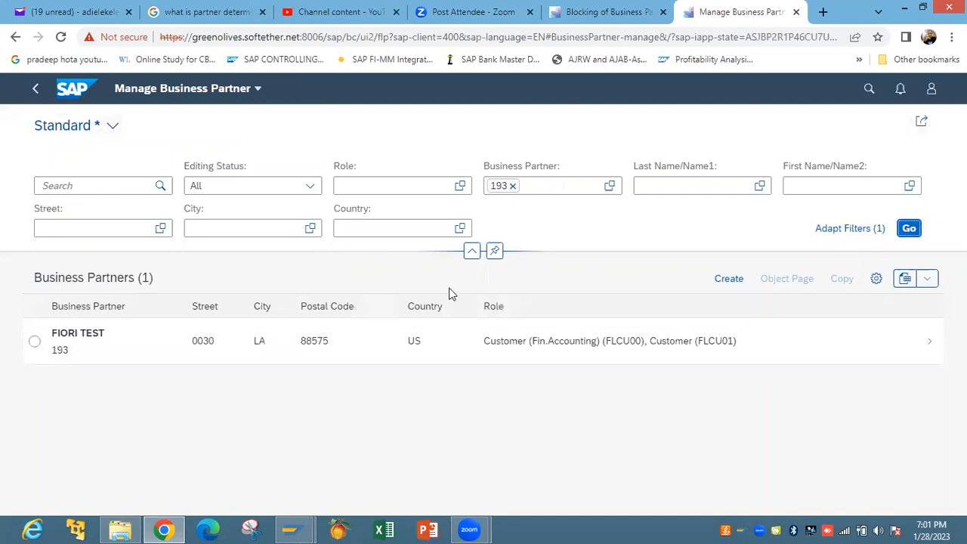
pyautogui.click(541, 346)
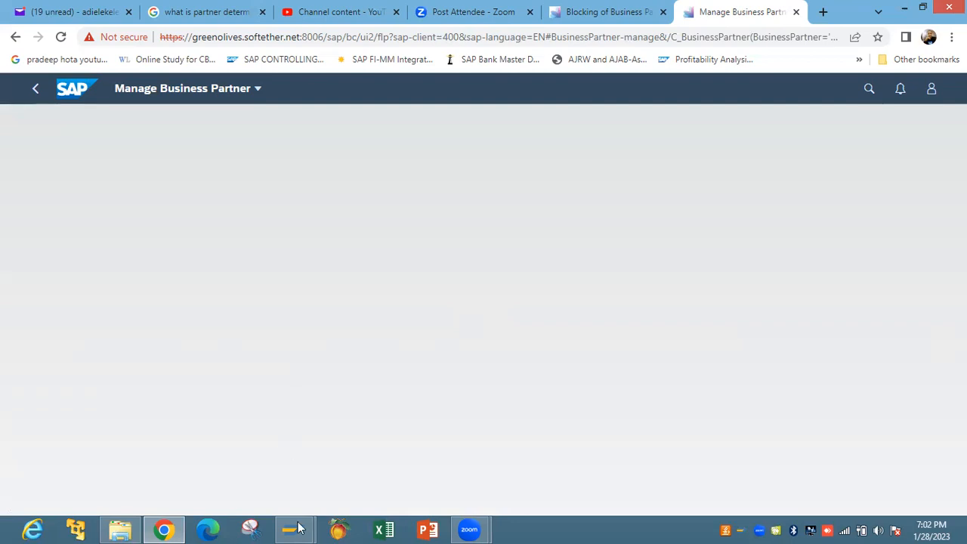
# Back in SAP Easy Access, run BP and start a new organization titled Company
pyautogui.moveTo(301, 527)
pyautogui.click(358, 469)
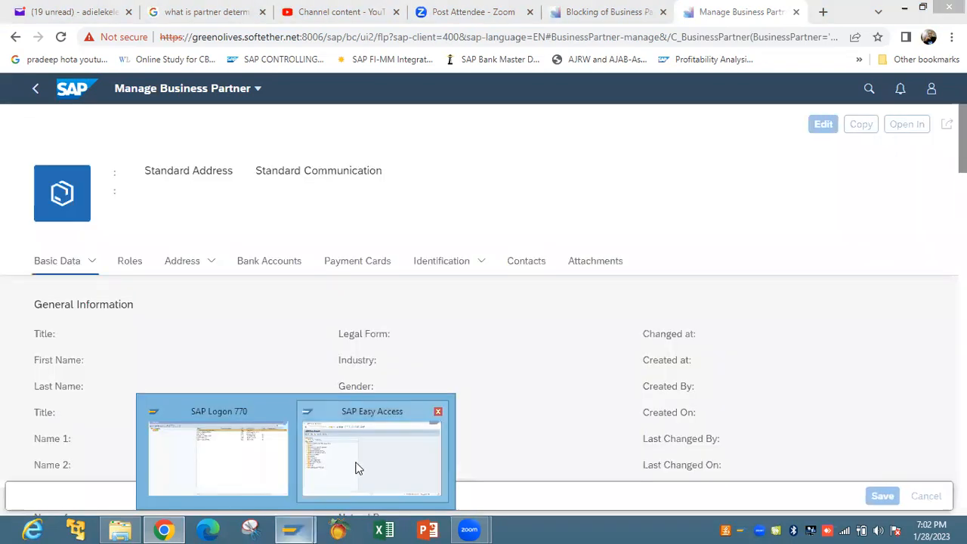
pyautogui.write('B')
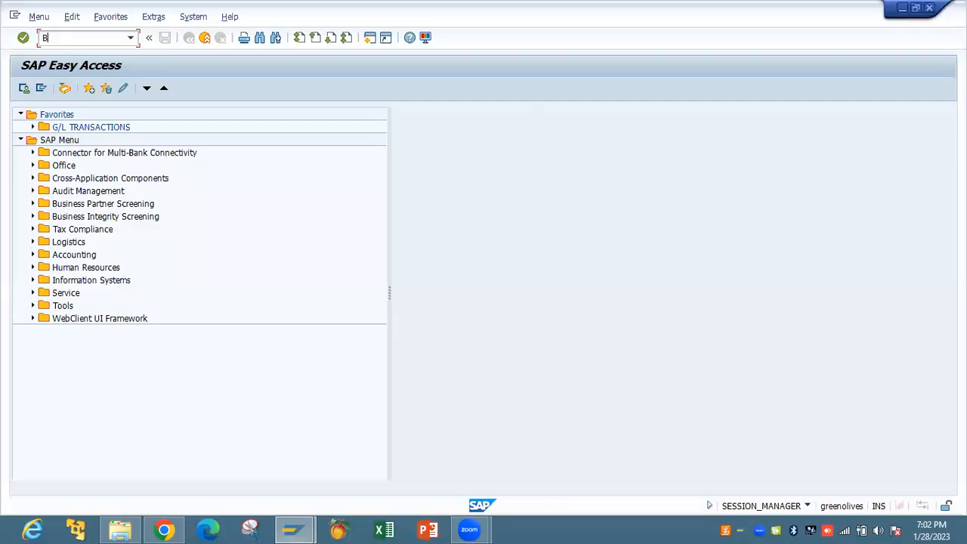
pyautogui.write('P')
pyautogui.press('Return')
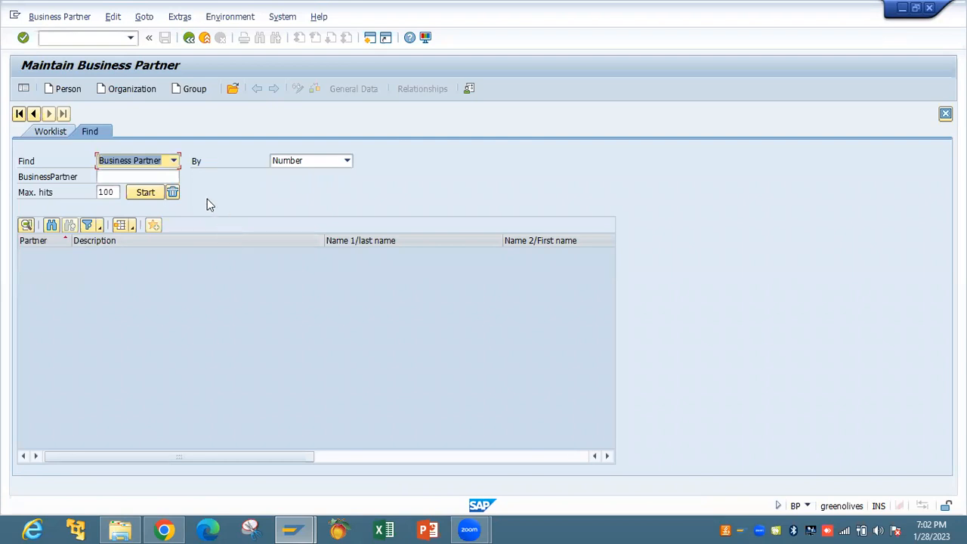
pyautogui.click(136, 86)
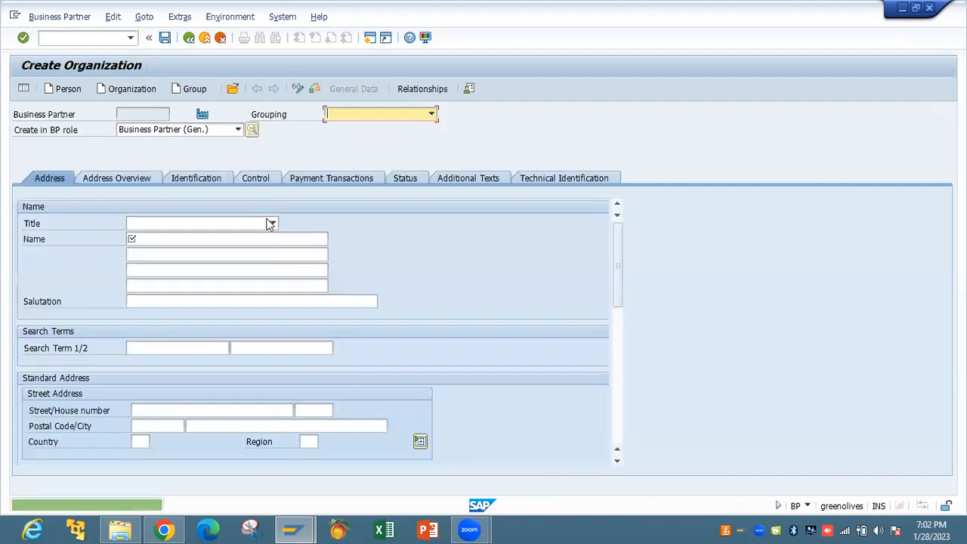
pyautogui.click(272, 223)
pyautogui.click(259, 237)
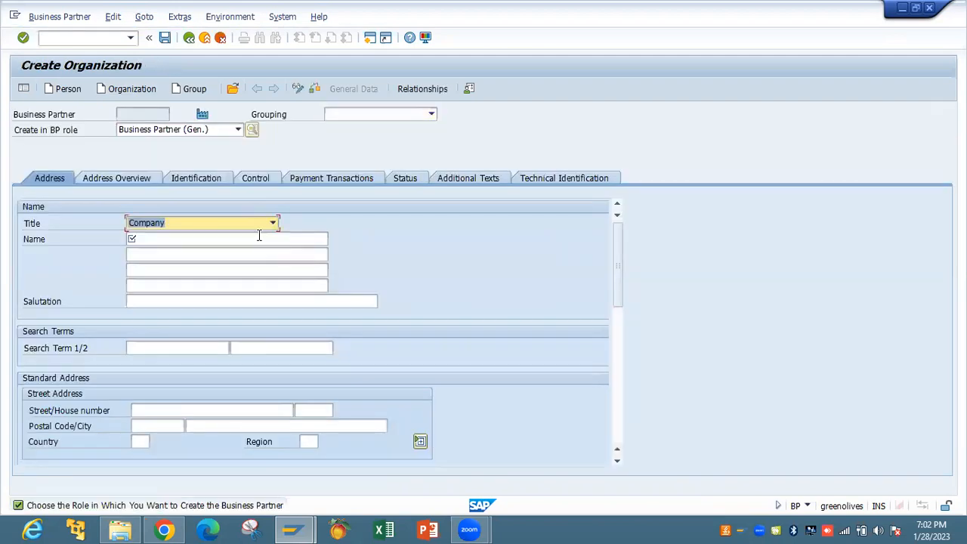
pyautogui.click(259, 236)
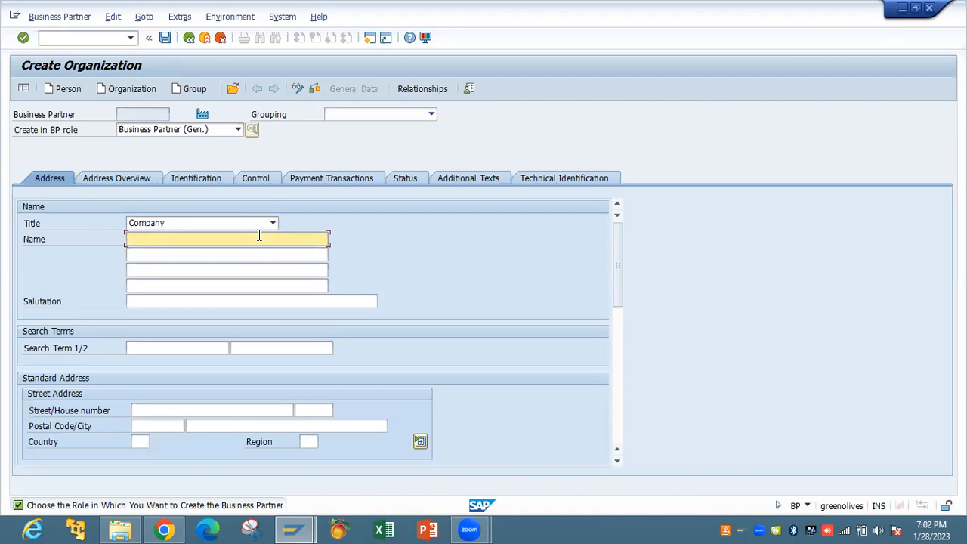
# Name the organization VENDOR TEST with search term VT
pyautogui.write('VENDOR TEST')
pyautogui.press('Tab')
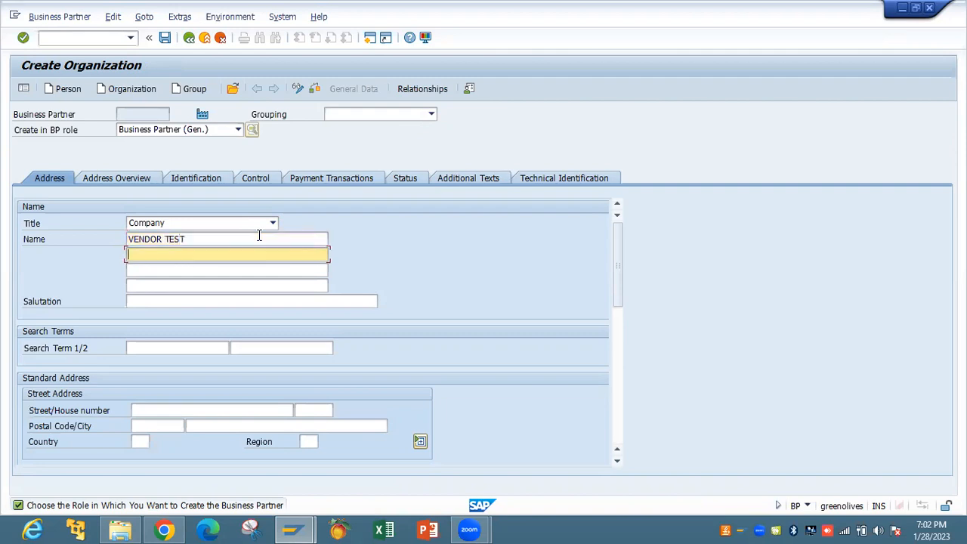
pyautogui.press('Tab')
pyautogui.press('Tab')
pyautogui.press('Tab')
pyautogui.press('Tab')
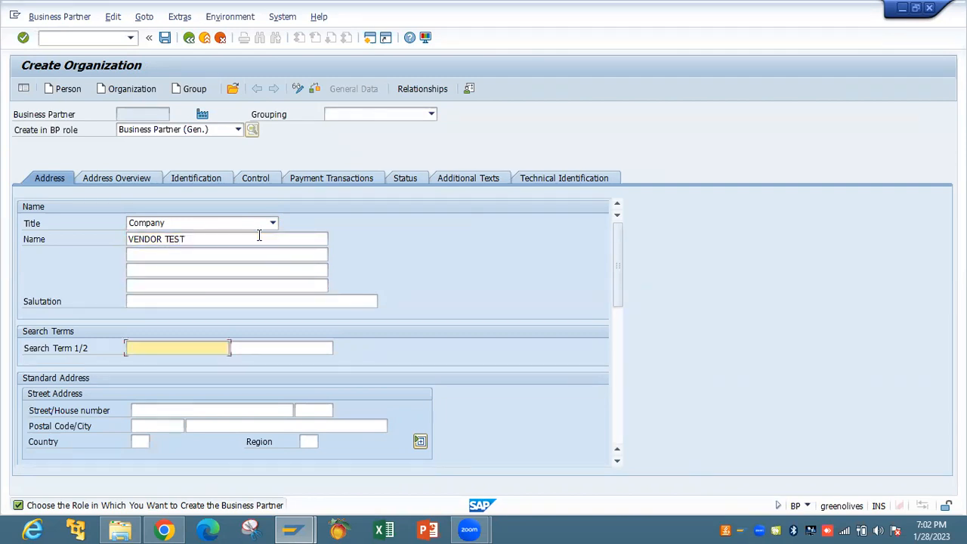
pyautogui.write('VT')
# Enter the address: street 23, postcode 88575, city 99, country US, region LA
pyautogui.press('Tab')
pyautogui.press('Tab')
pyautogui.press('Tab')
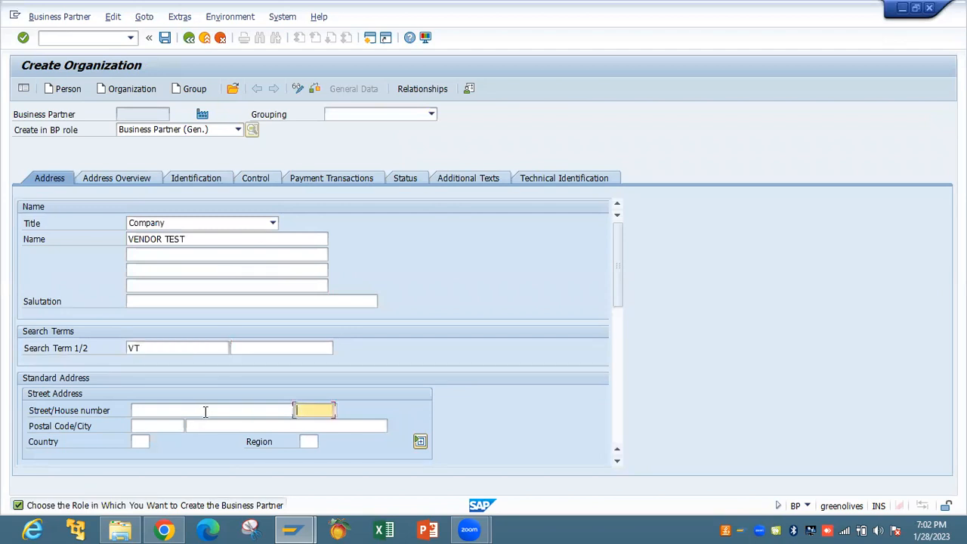
pyautogui.click(204, 412)
pyautogui.write('23')
pyautogui.press('Tab')
pyautogui.press('Tab')
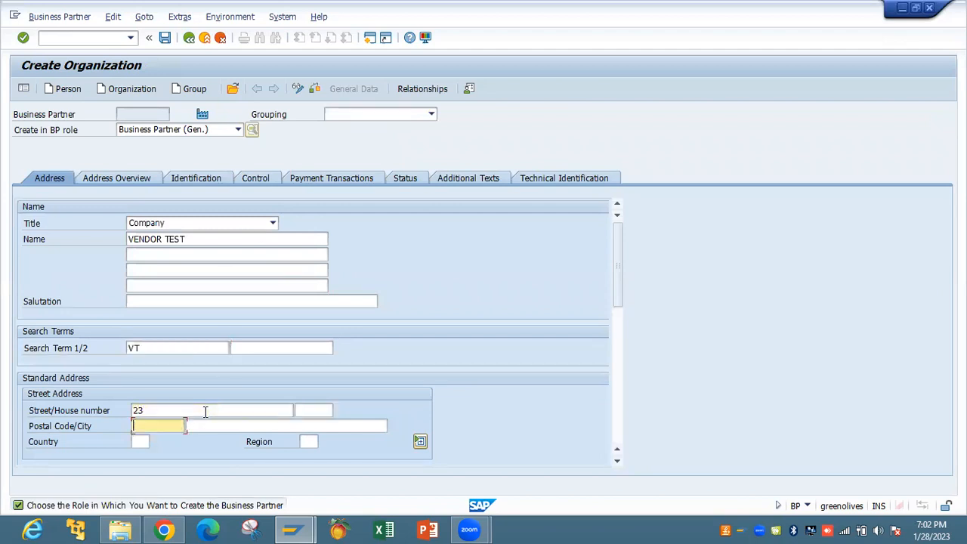
pyautogui.press('Down')
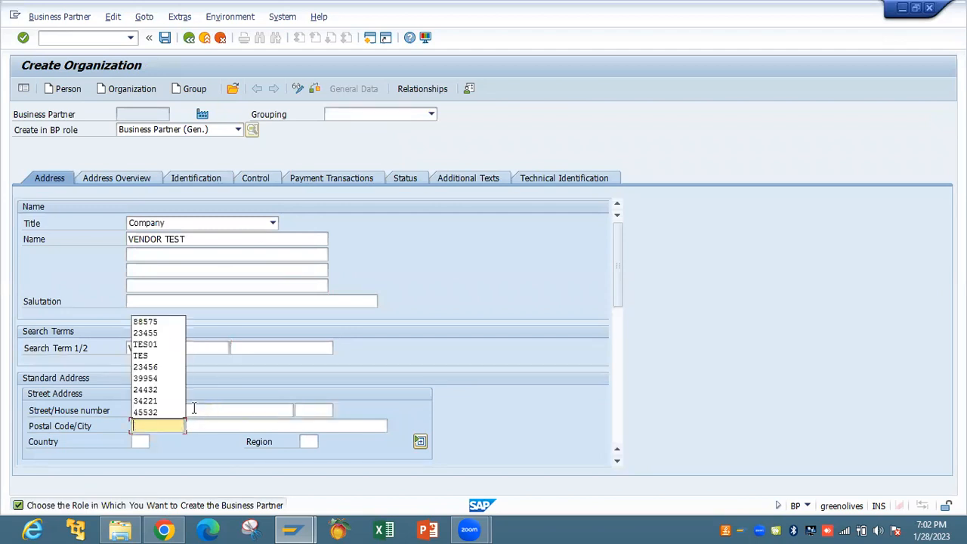
pyautogui.click(166, 323)
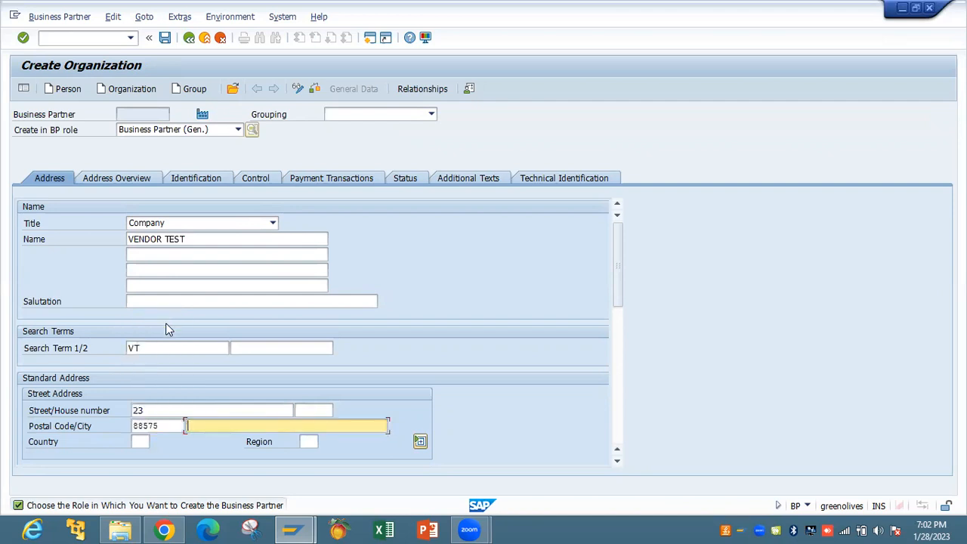
pyautogui.write('99')
pyautogui.press('Tab')
pyautogui.write('US')
pyautogui.press('Tab')
pyautogui.write('LA')
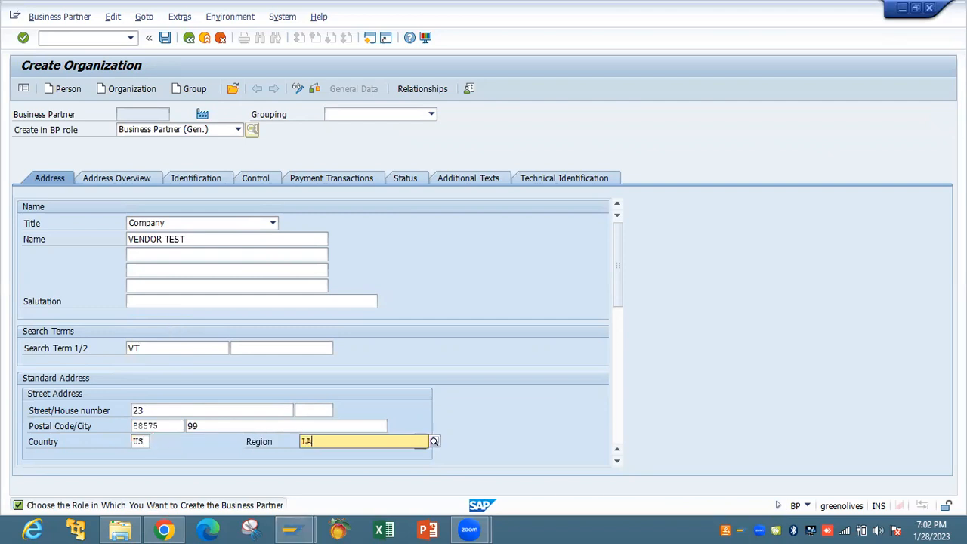
pyautogui.press('Return')
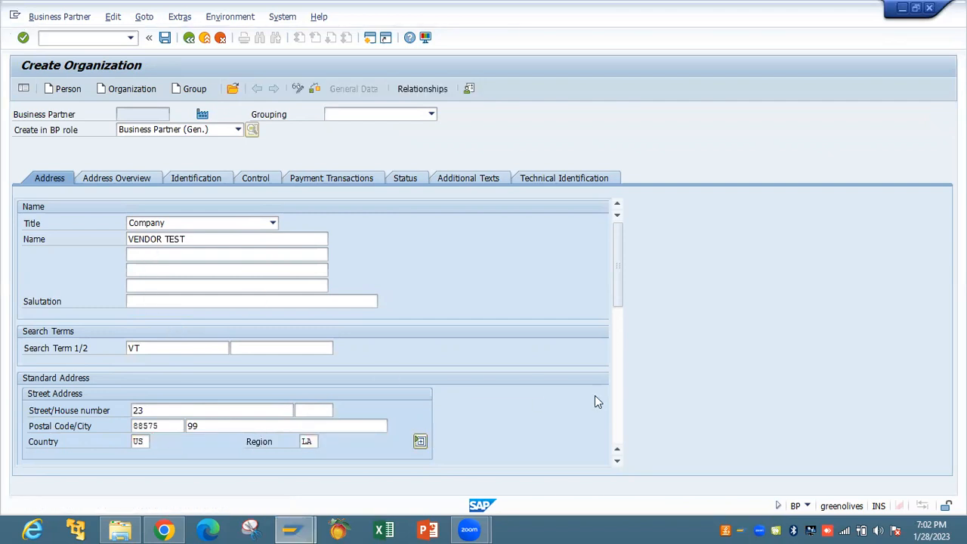
# Review Address Overview and Identification, then choose Customer (Fin.Accounting) as the BP role
pyautogui.click(620, 424)
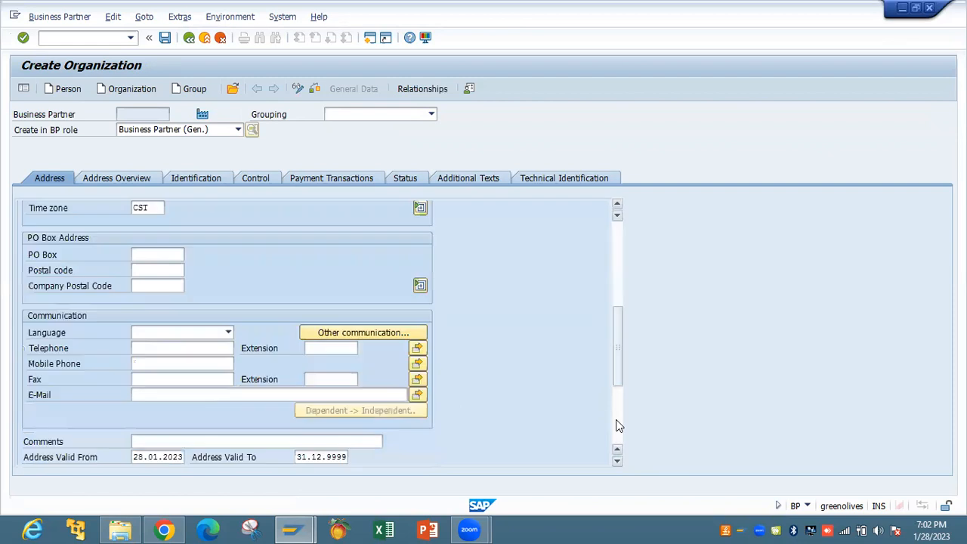
pyautogui.click(143, 179)
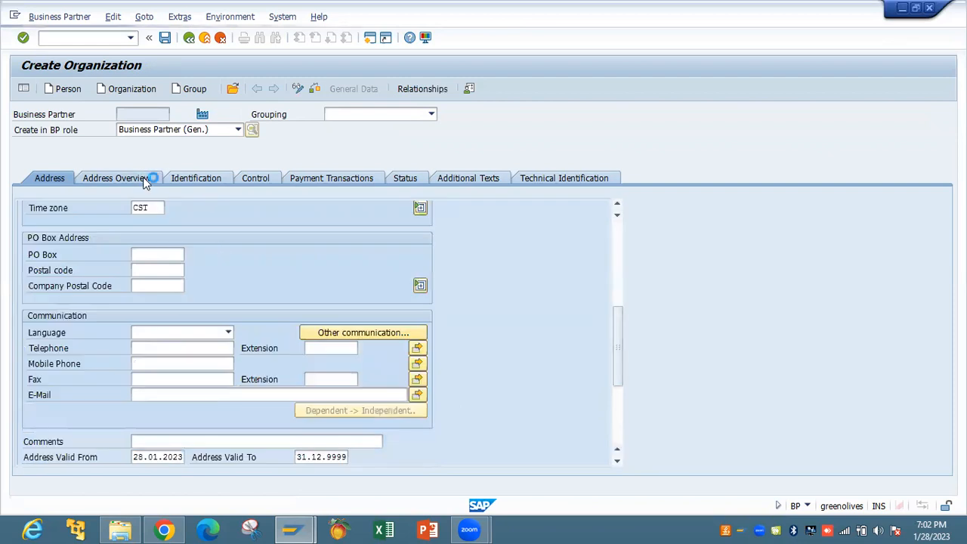
pyautogui.click(191, 179)
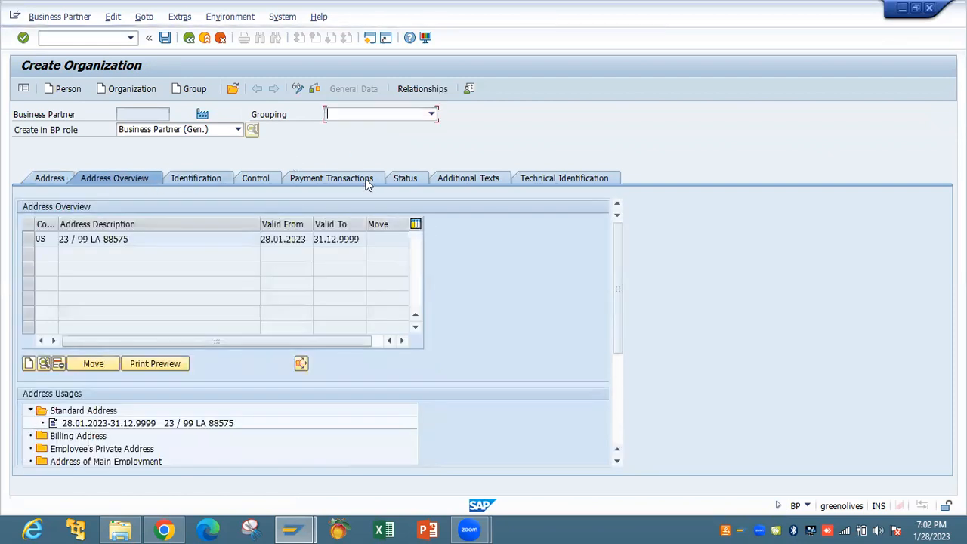
pyautogui.click(239, 130)
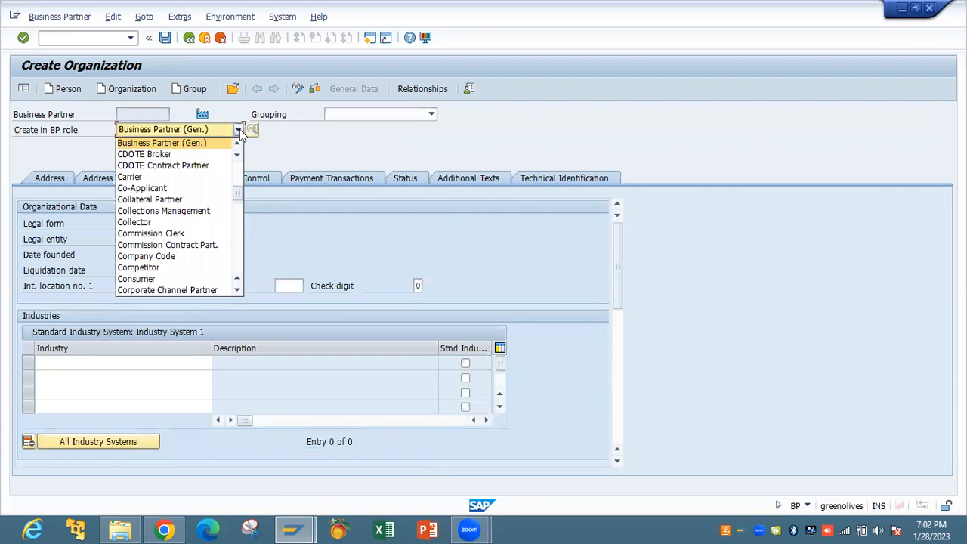
pyautogui.click(235, 259)
pyautogui.click(215, 235)
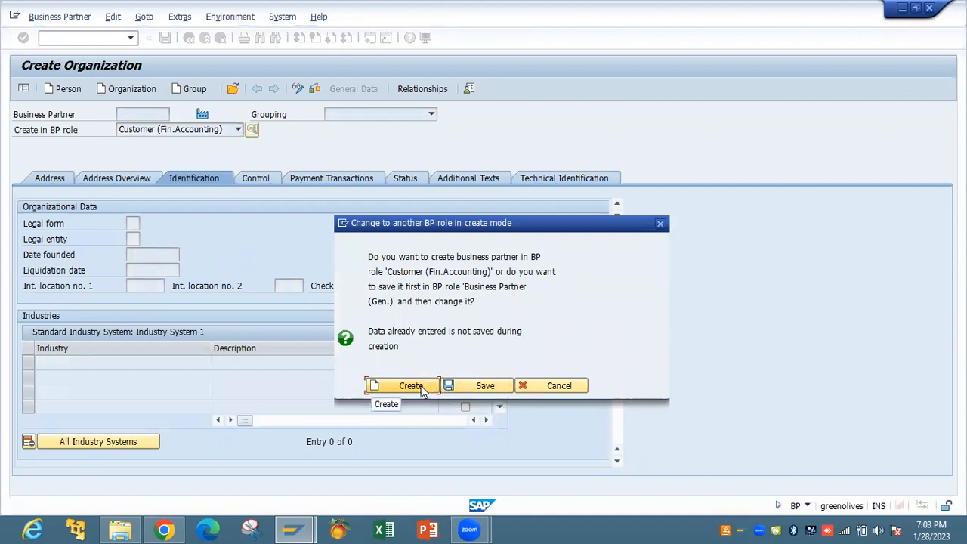
# Create in the Customer (Fin.Accounting) role, decline exiting, and switch back to organization creation
pyautogui.click(421, 386)
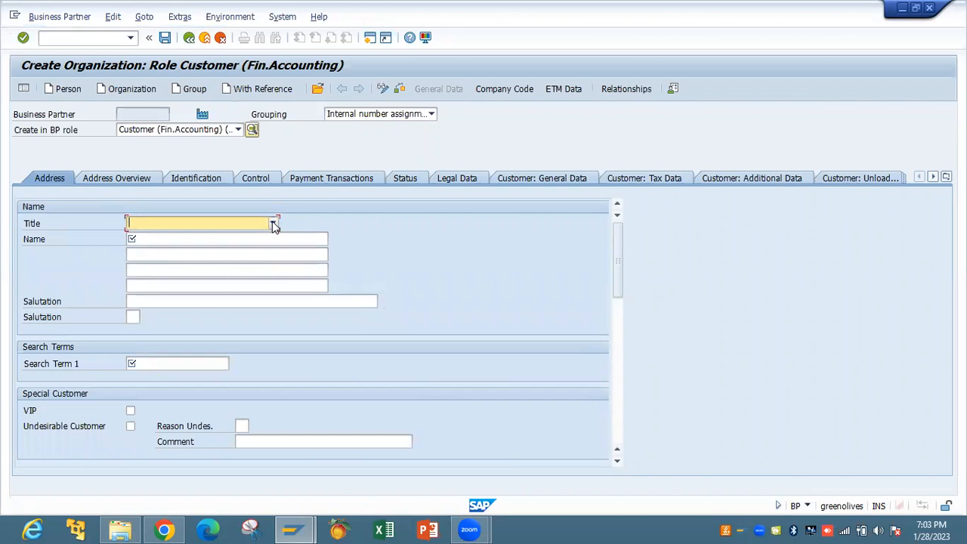
pyautogui.click(188, 38)
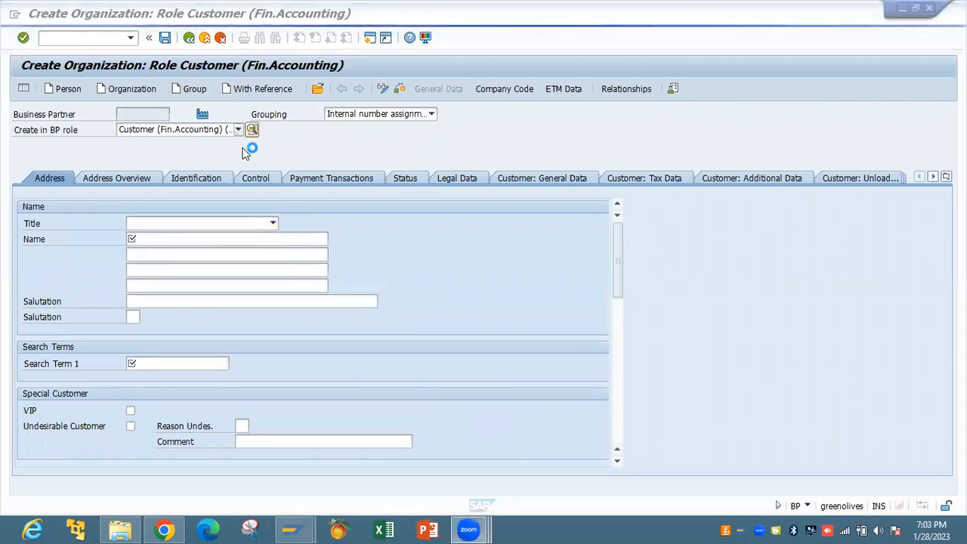
pyautogui.click(467, 403)
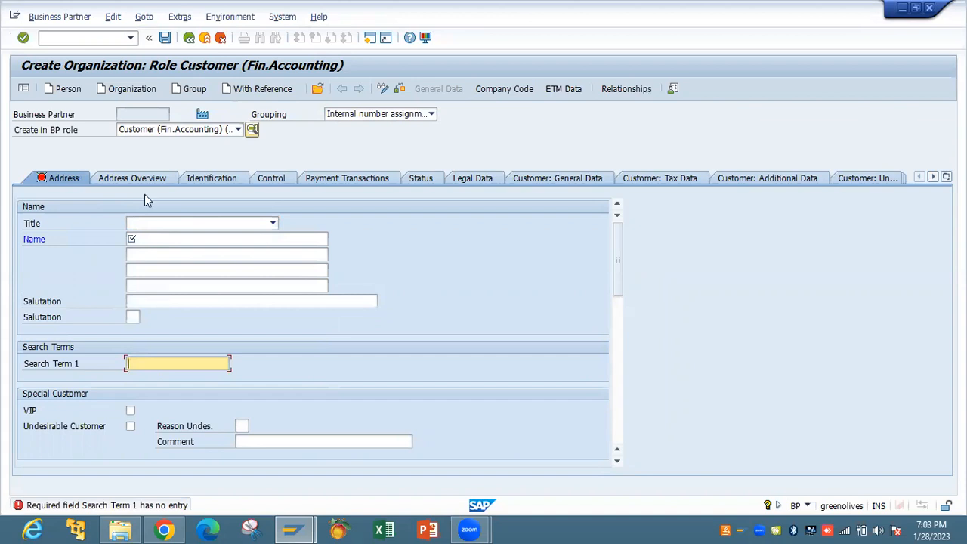
pyautogui.click(147, 91)
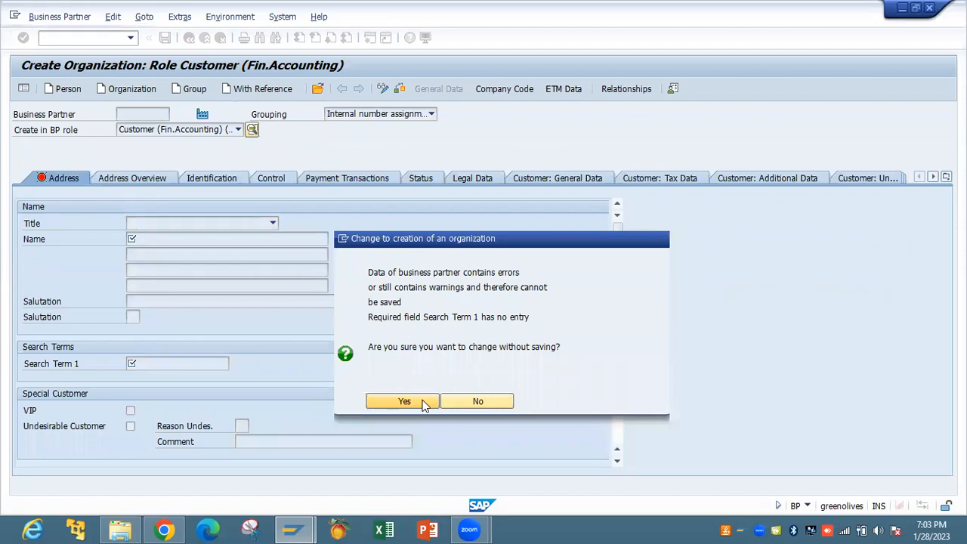
# Switch without saving and set the grouping to BP master data local customer
pyautogui.click(405, 401)
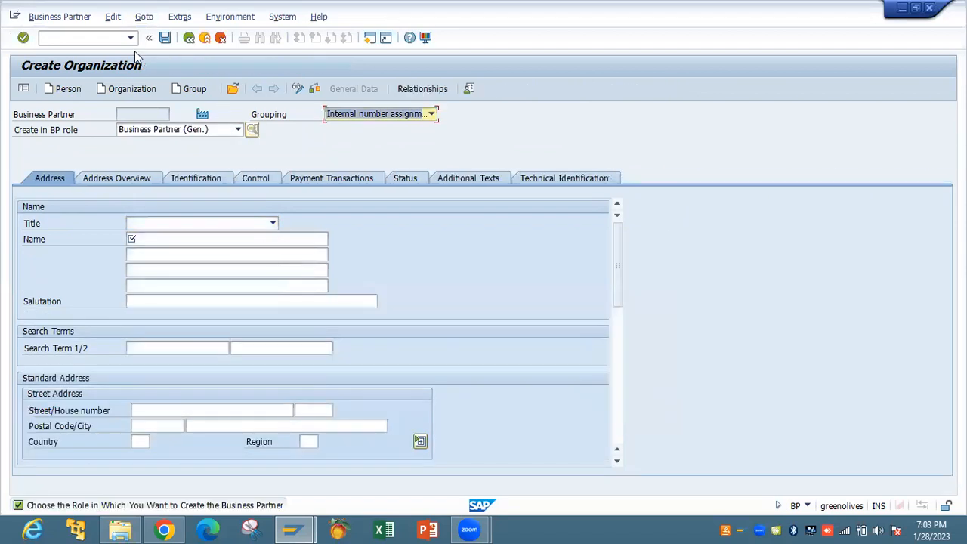
pyautogui.click(433, 114)
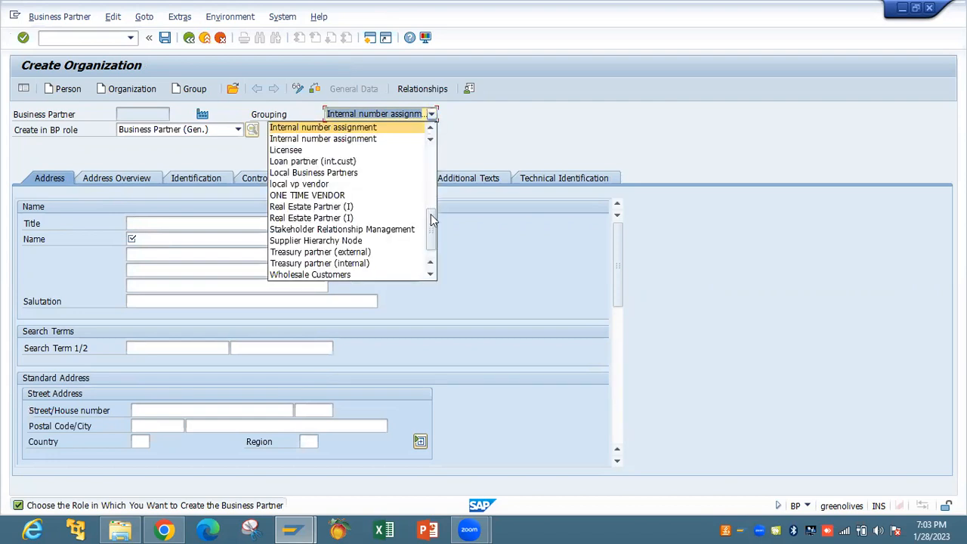
pyautogui.moveTo(431, 227); pyautogui.dragTo(436, 164)
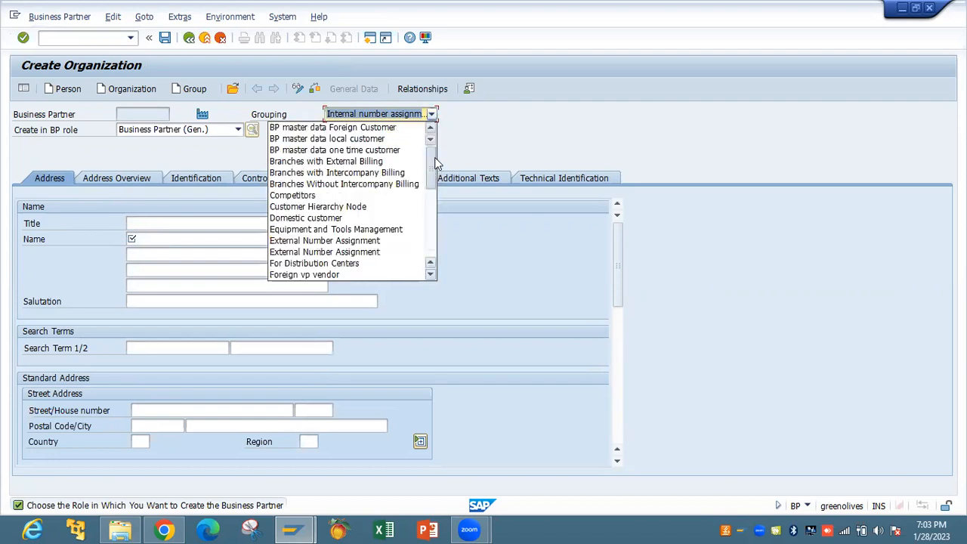
pyautogui.click(394, 138)
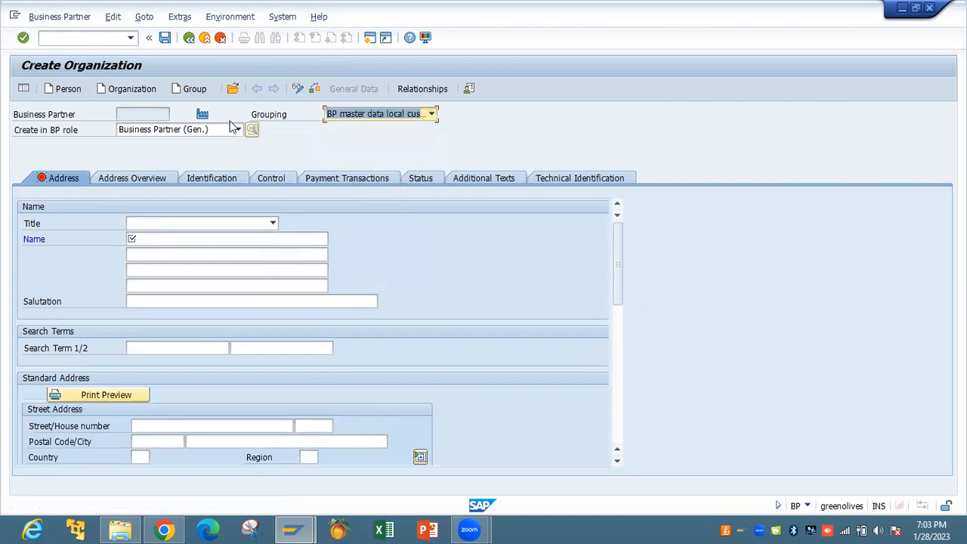
# Abandon the unsaved organization entry and restart transaction BP
pyautogui.click(189, 38)
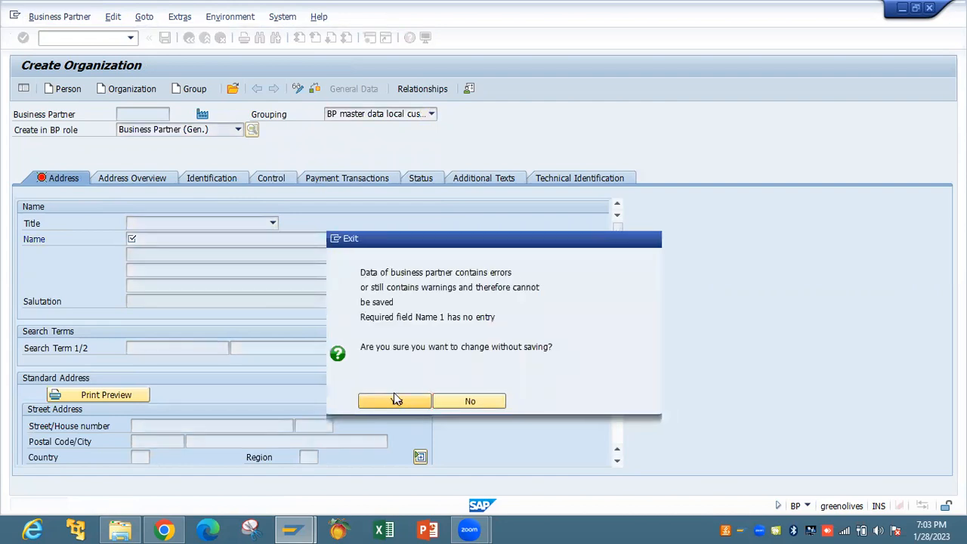
pyautogui.click(394, 400)
pyautogui.write('BP')
pyautogui.press('Return')
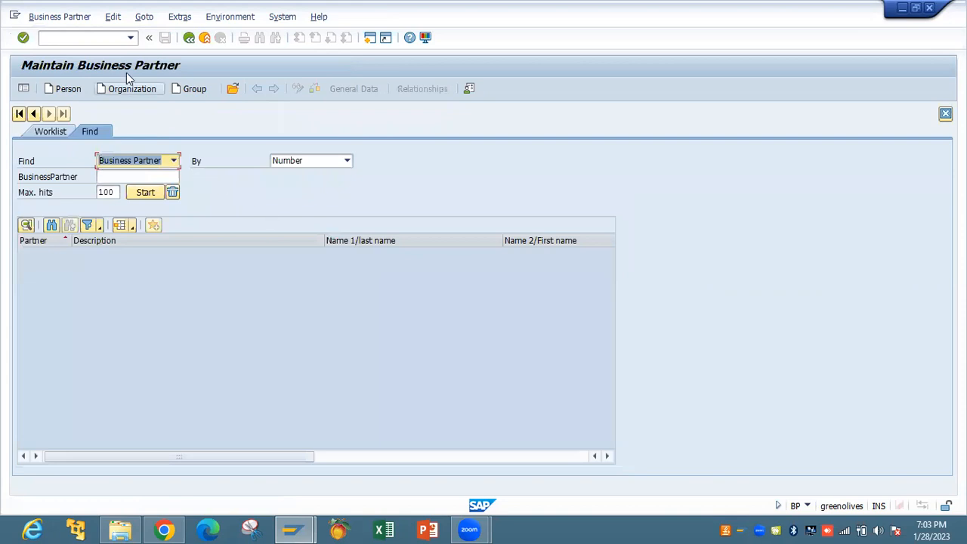
# Start a new organization titled Company with the grouping left blank
pyautogui.click(133, 88)
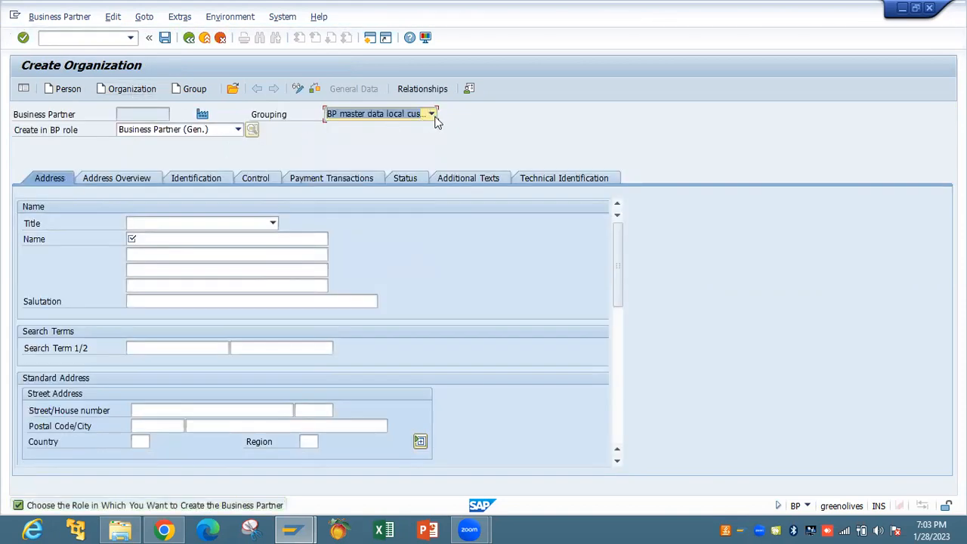
pyautogui.click(275, 223)
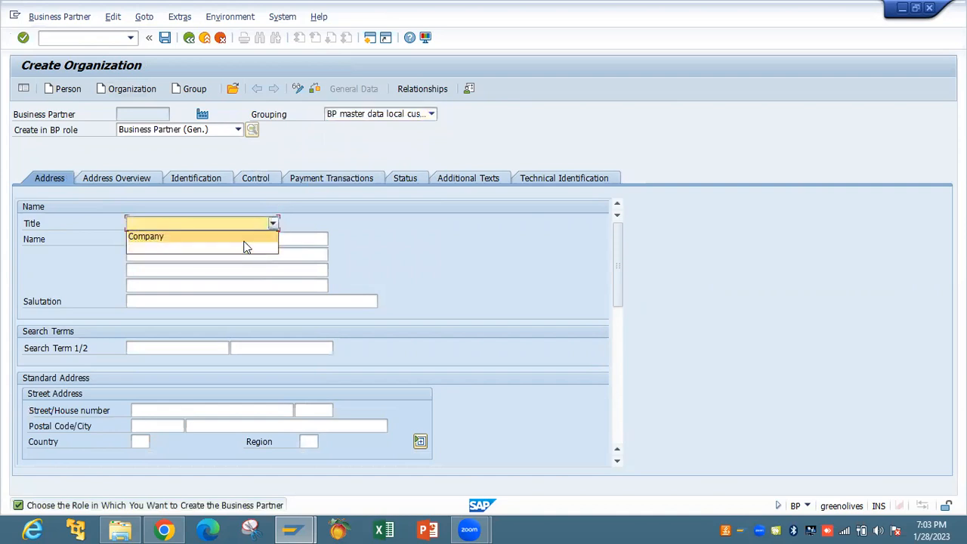
pyautogui.click(244, 241)
pyautogui.click(431, 114)
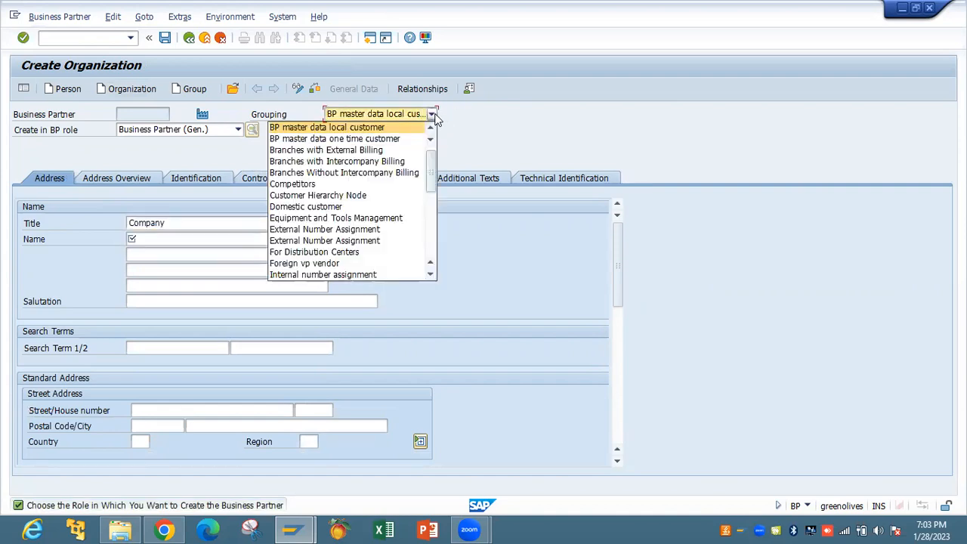
pyautogui.moveTo(431, 151); pyautogui.dragTo(434, 299)
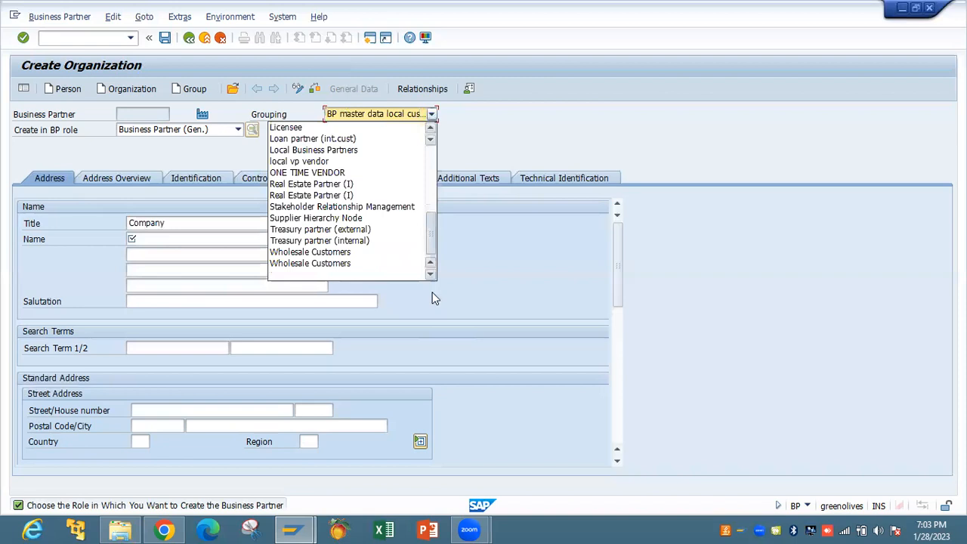
pyautogui.click(397, 277)
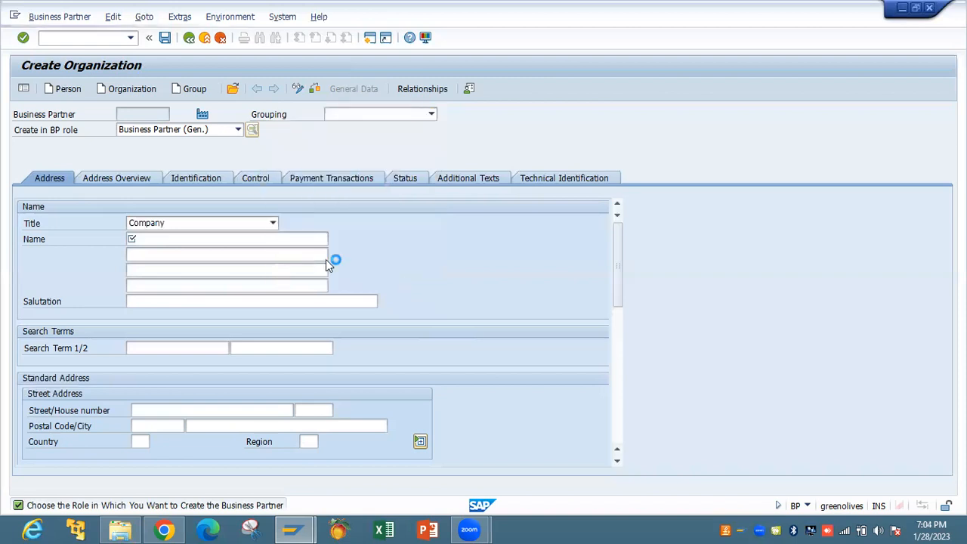
# Fill the name VENDOR TEST from history and search term VT
pyautogui.click(209, 237)
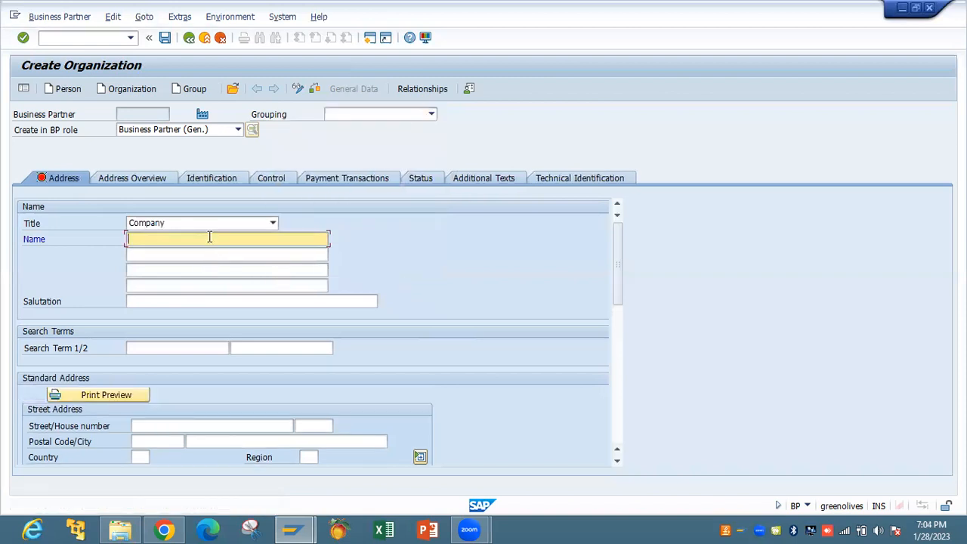
pyautogui.click(210, 237)
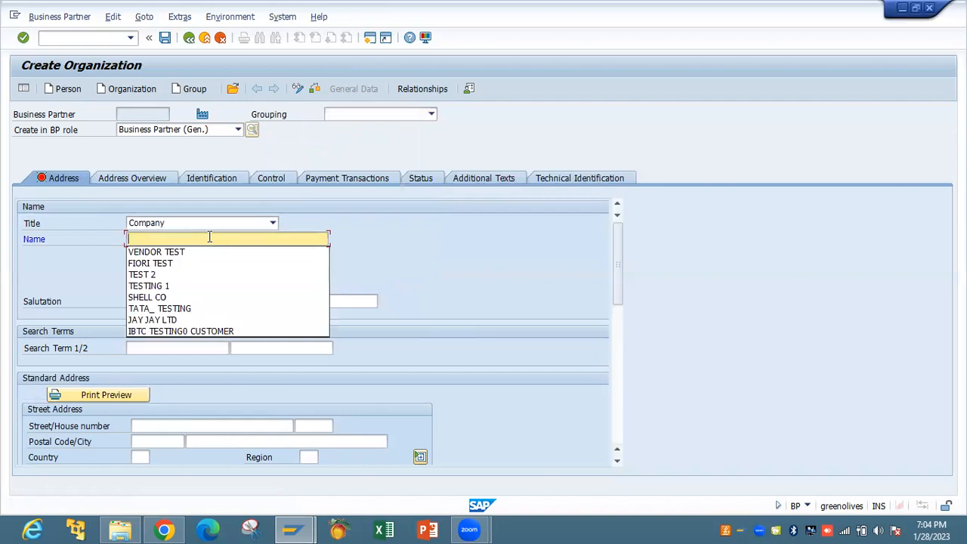
pyautogui.click(179, 345)
pyautogui.write('VT')
pyautogui.press('Tab')
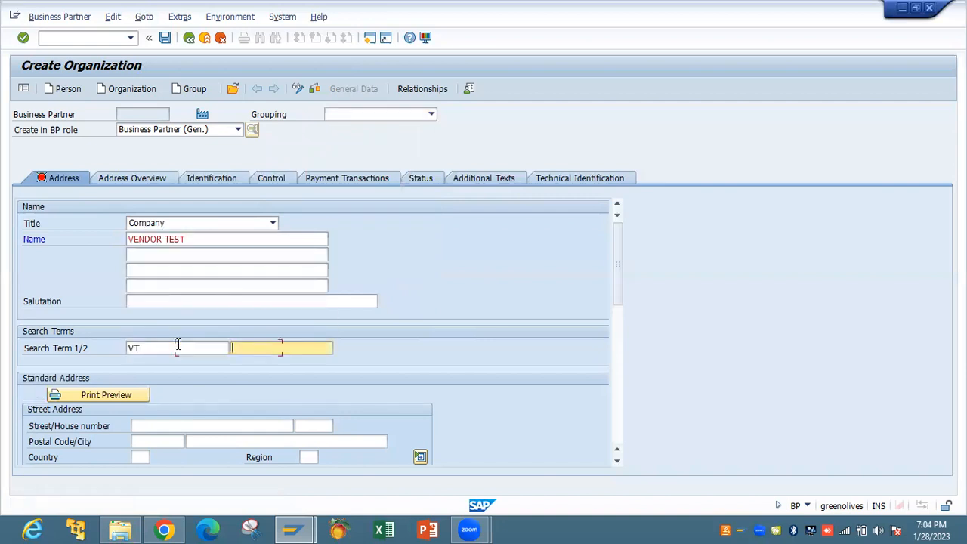
pyautogui.press('Tab')
# Enter street 34, postal code 88575 and city LA
pyautogui.click(194, 427)
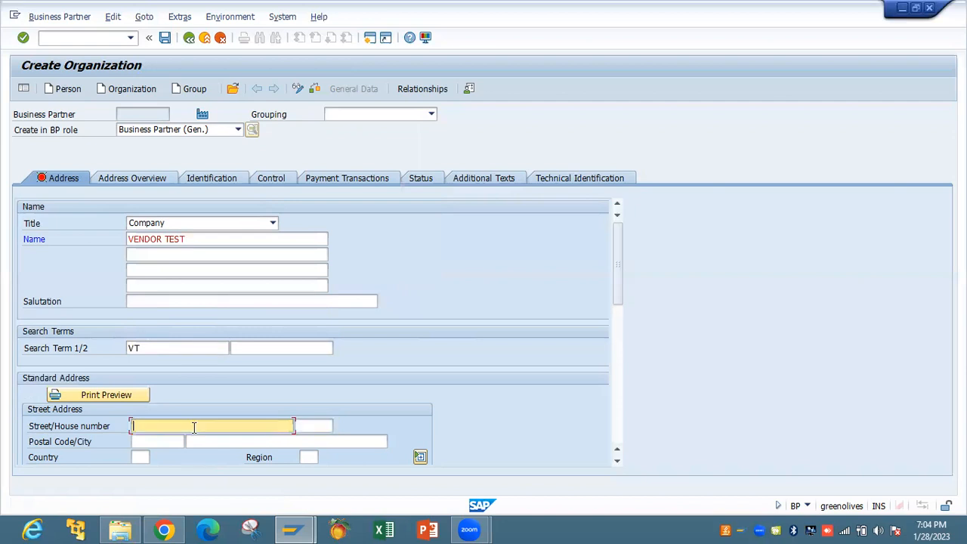
pyautogui.write('3491')
pyautogui.press('BackSpace')
pyautogui.press('BackSpace')
pyautogui.press('Tab')
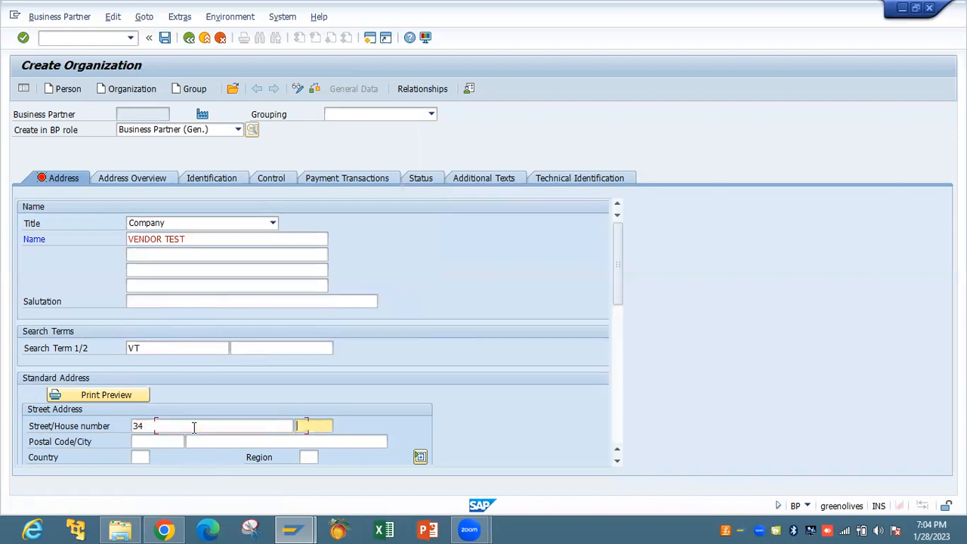
pyautogui.press('Tab')
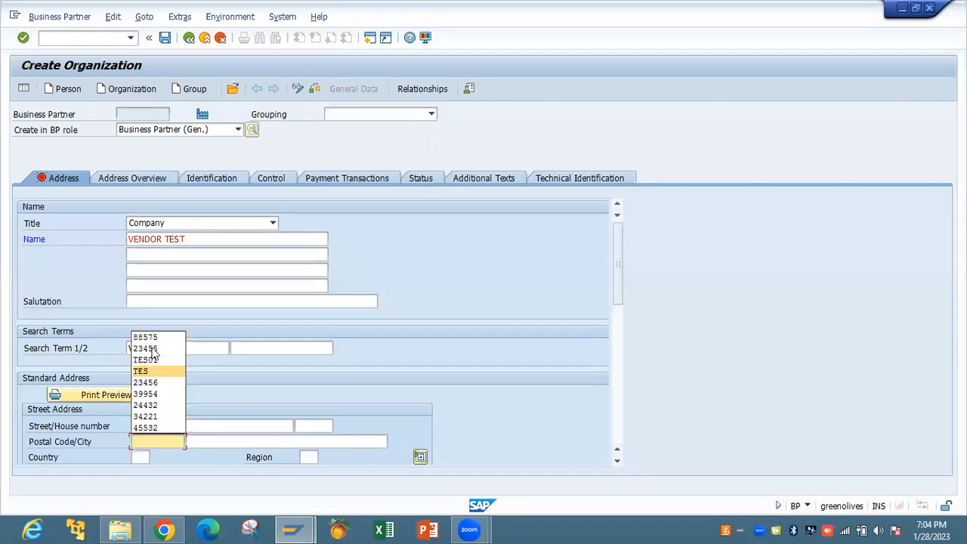
pyautogui.click(157, 335)
pyautogui.click(219, 442)
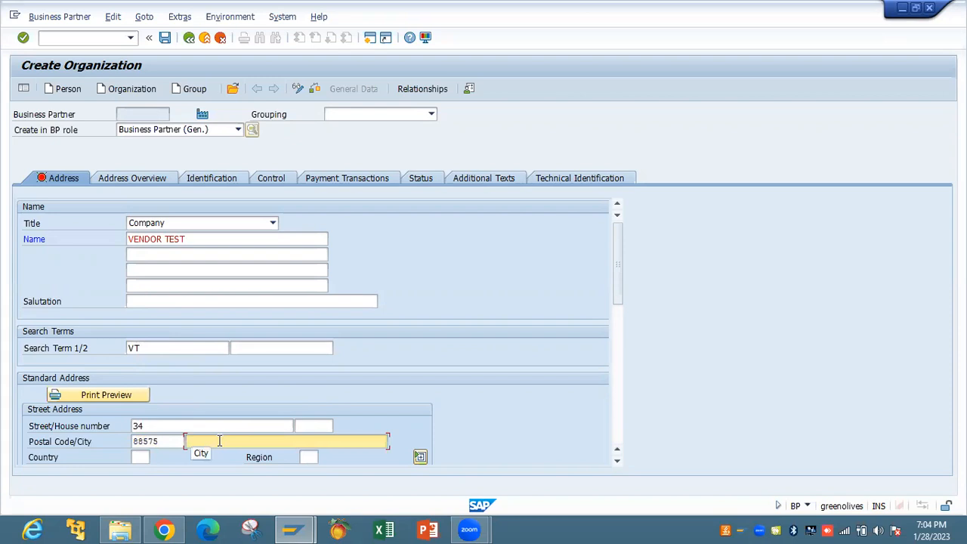
pyautogui.write('LA')
# Dismiss the meeting window previews, check the Address Overview, and return to Address details
pyautogui.click(470, 529)
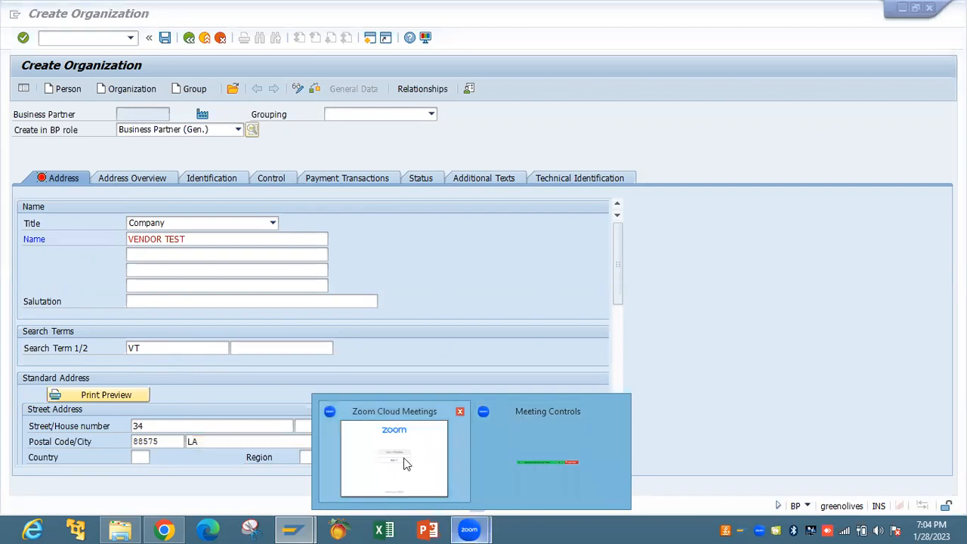
pyautogui.click(407, 464)
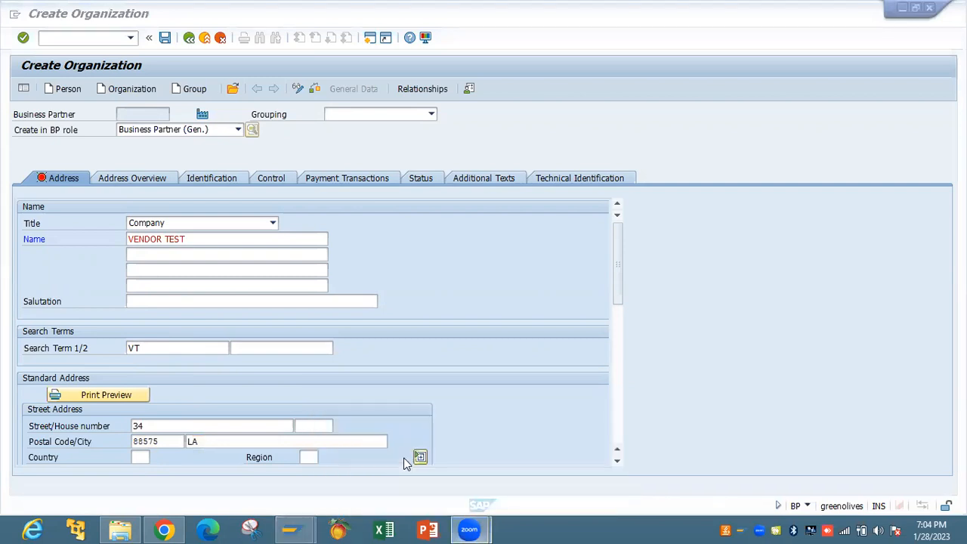
pyautogui.click(407, 464)
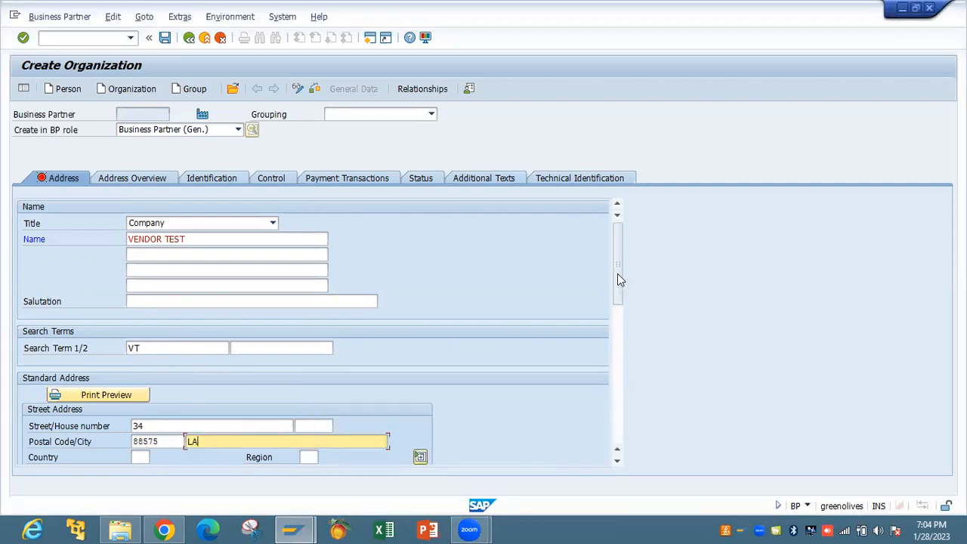
pyautogui.scroll(-5, 610, 369)
pyautogui.scroll(5, 611, 330)
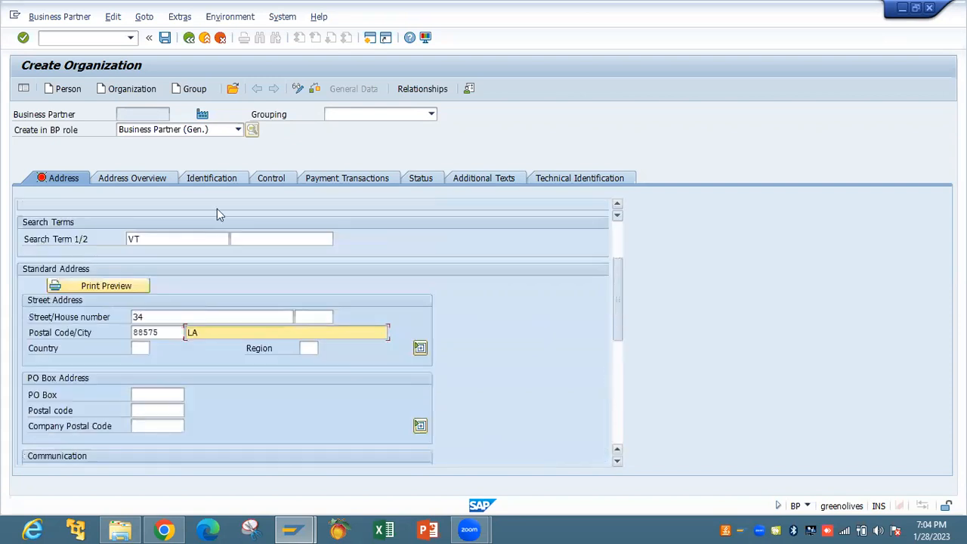
pyautogui.click(158, 182)
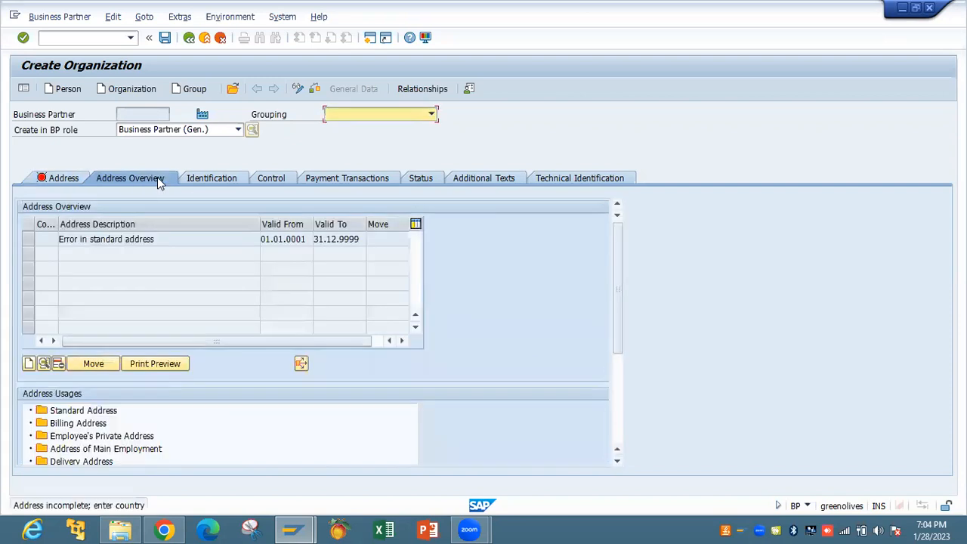
pyautogui.click(53, 178)
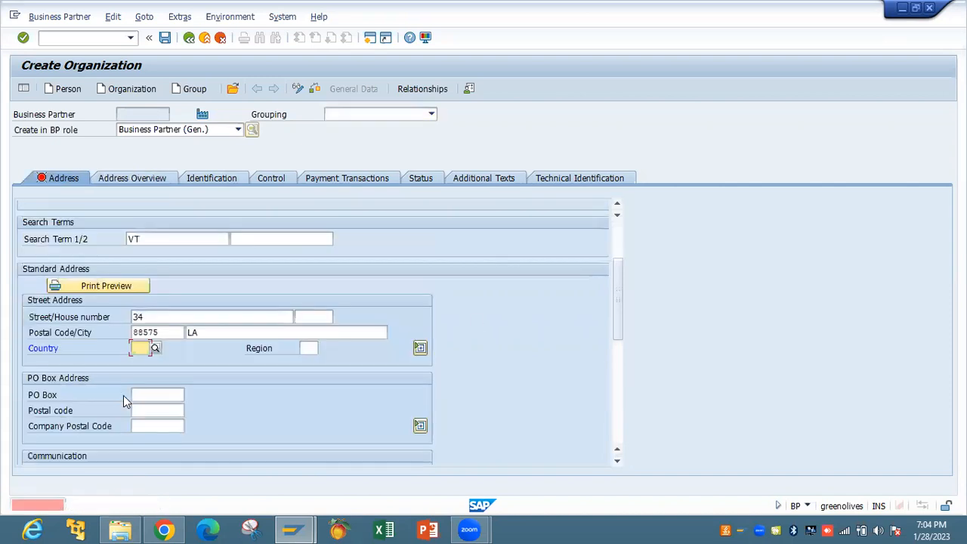
# Set country US, region LA and correspondence language English
pyautogui.write('US')
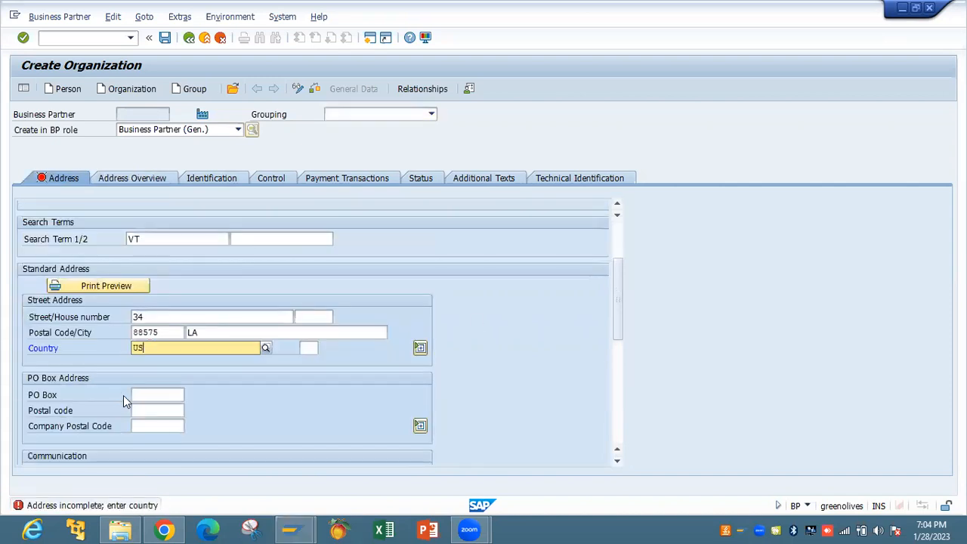
pyautogui.press('Tab')
pyautogui.write('LA')
pyautogui.press('Tab')
pyautogui.press('Tab')
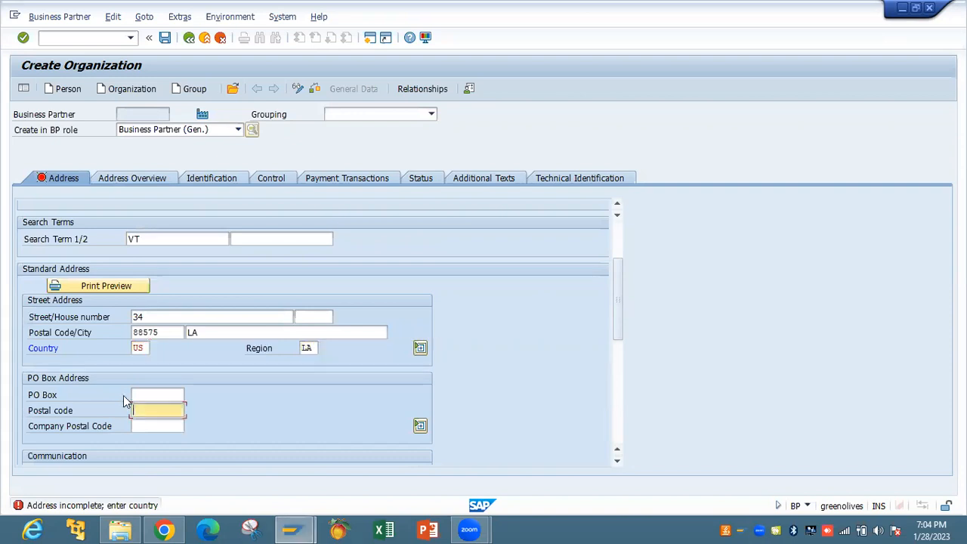
pyautogui.press('Tab')
pyautogui.press('Tab')
pyautogui.press('Tab')
pyautogui.press('Tab')
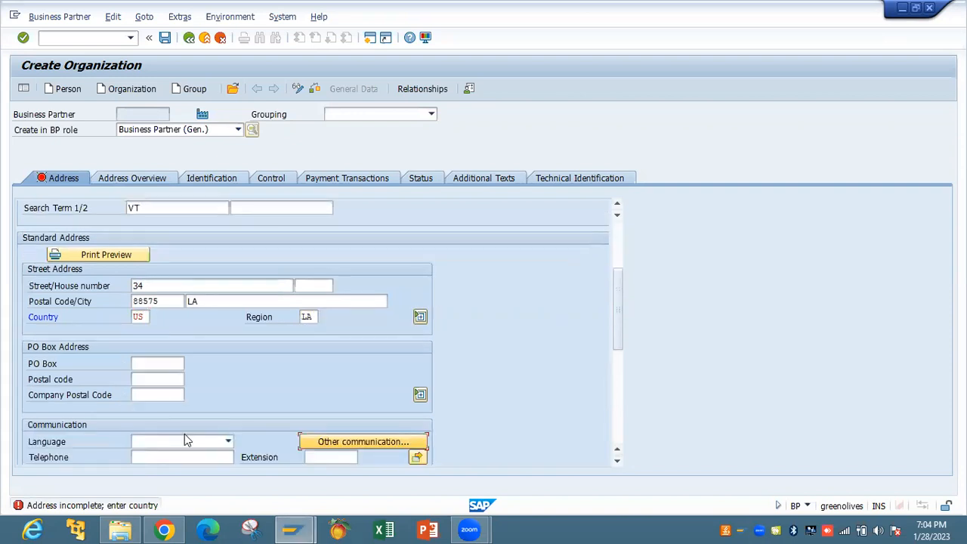
pyautogui.click(228, 442)
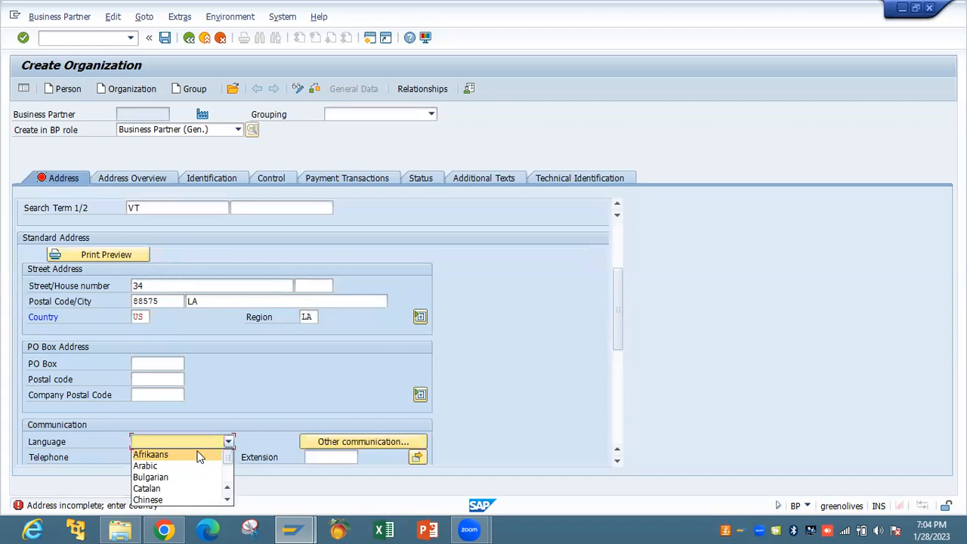
pyautogui.scroll(-2, 195, 472)
pyautogui.click(192, 499)
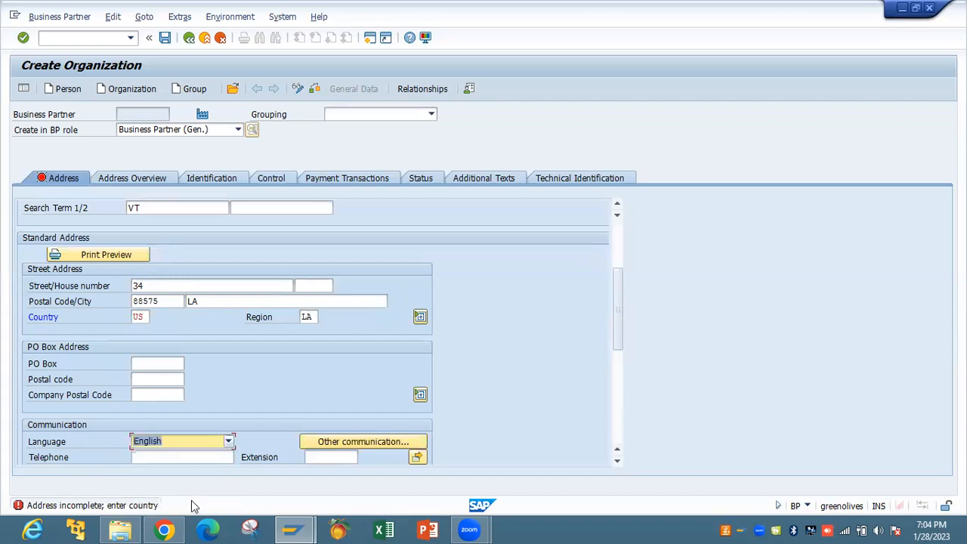
# Add a telephone number from history and an e-mail address, then review overview and identification
pyautogui.press('Tab')
pyautogui.press('Tab')
pyautogui.press('Tab')
pyautogui.press('Tab')
pyautogui.press('Tab')
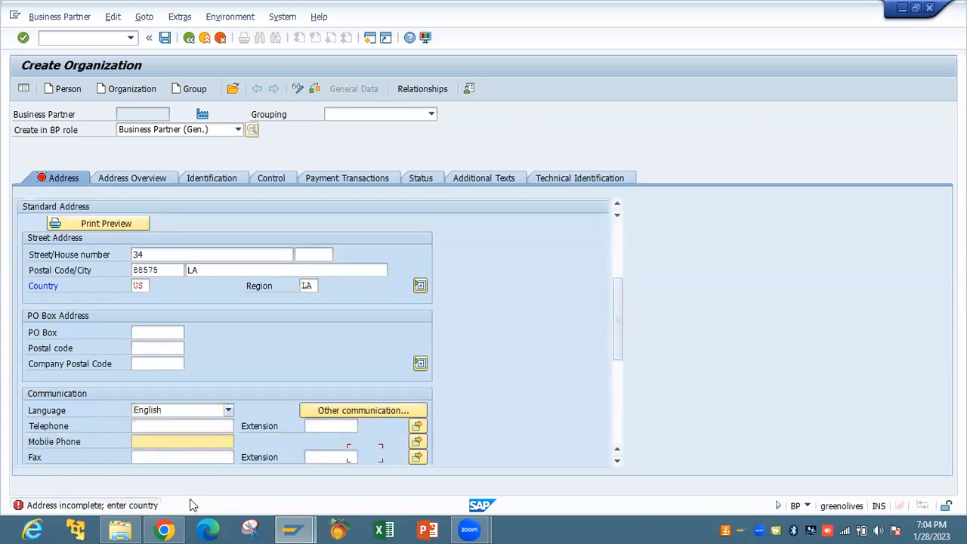
pyautogui.click(171, 428)
pyautogui.click(174, 439)
pyautogui.press('Tab')
pyautogui.press('Tab')
pyautogui.press('Tab')
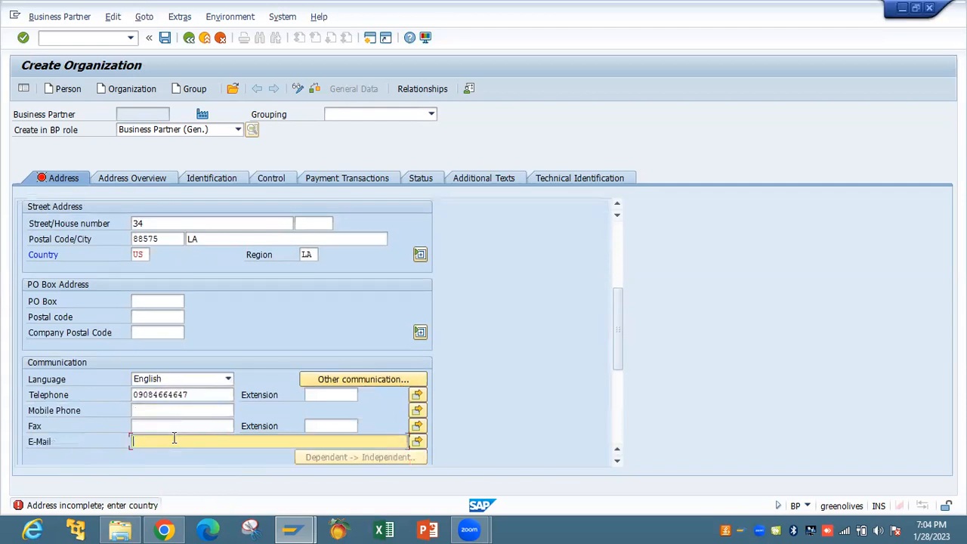
pyautogui.click(142, 176)
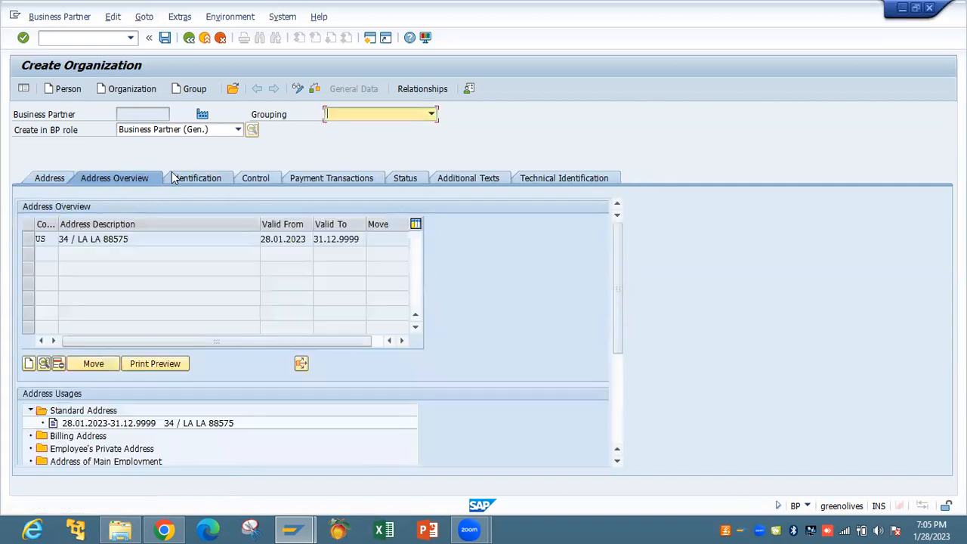
pyautogui.click(196, 178)
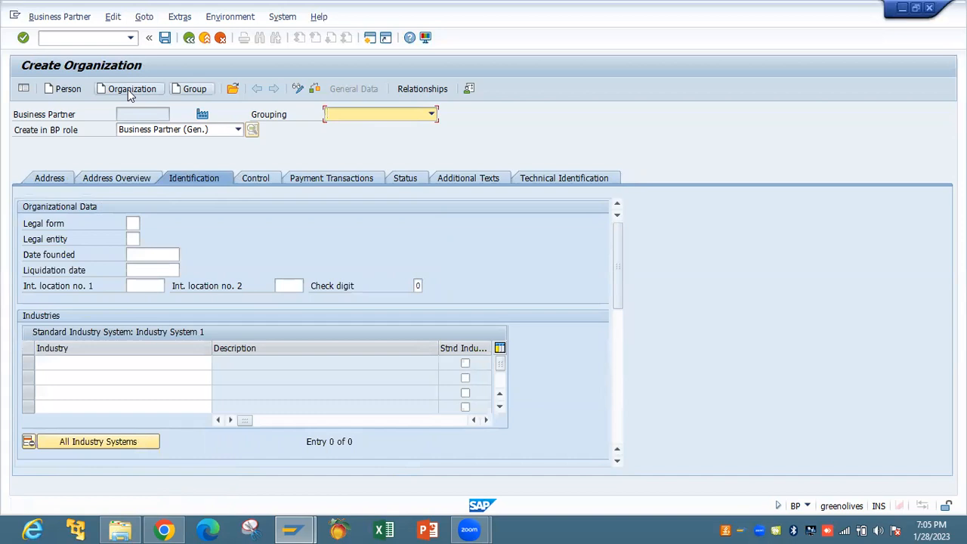
# Save VENDOR TEST as partner 194 and switch it into change mode
pyautogui.click(165, 38)
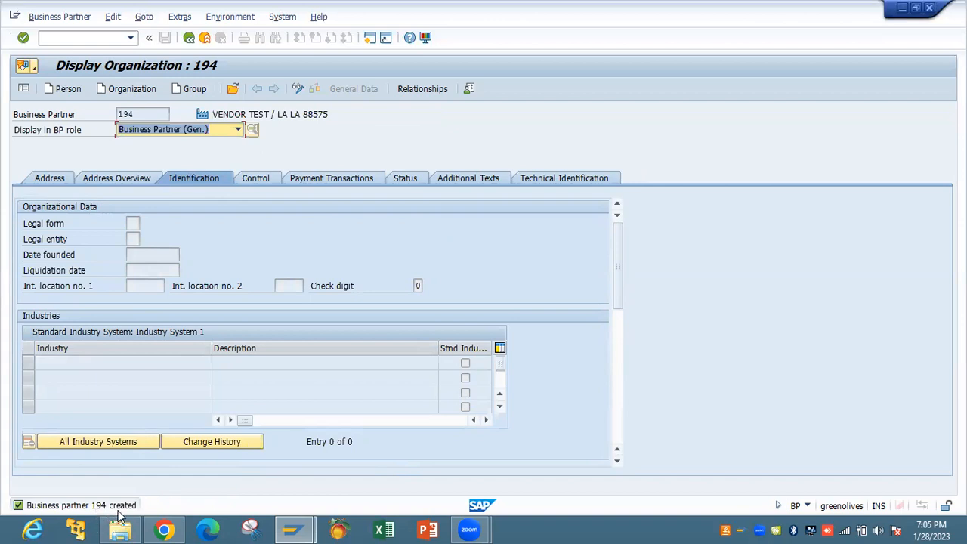
pyautogui.click(239, 130)
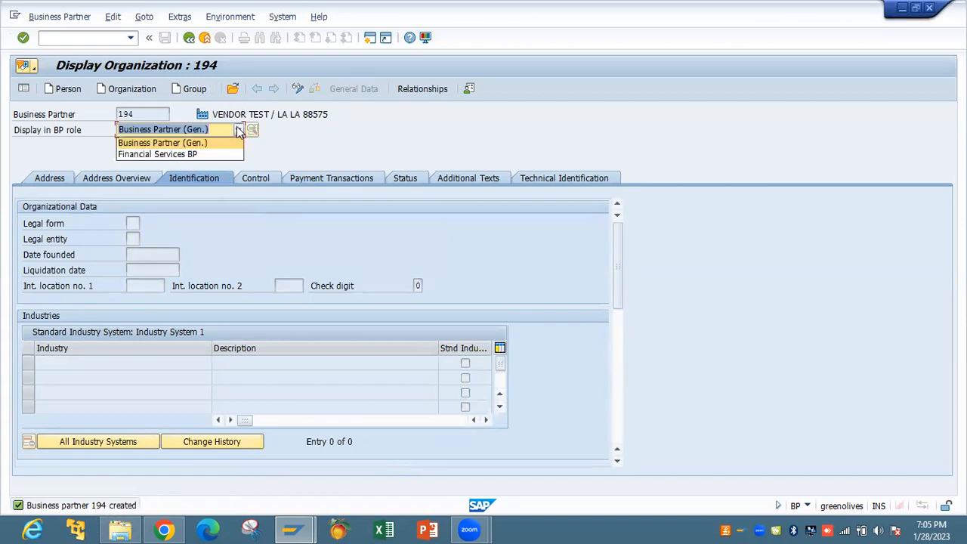
pyautogui.click(296, 88)
pyautogui.click(298, 89)
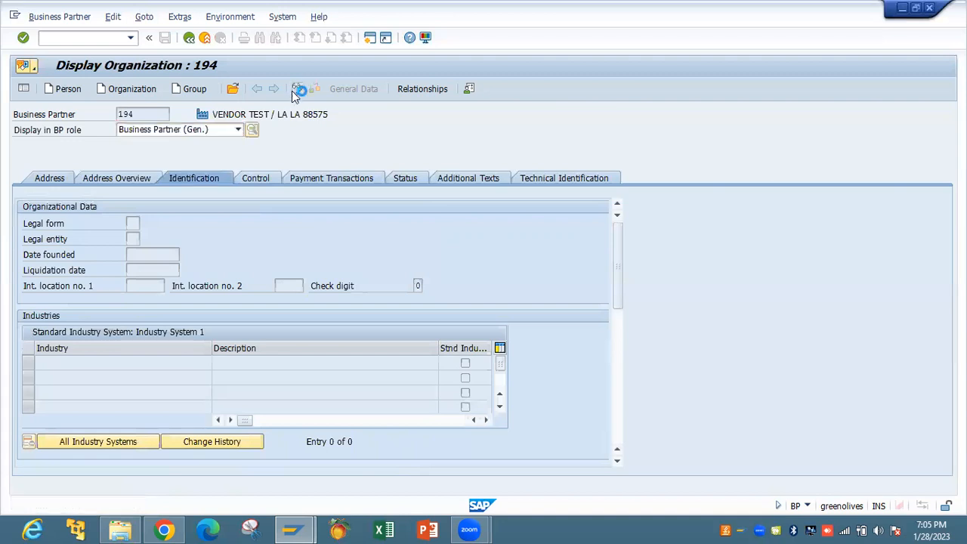
# Pick Customs Office as a new role for partner 194
pyautogui.click(238, 129)
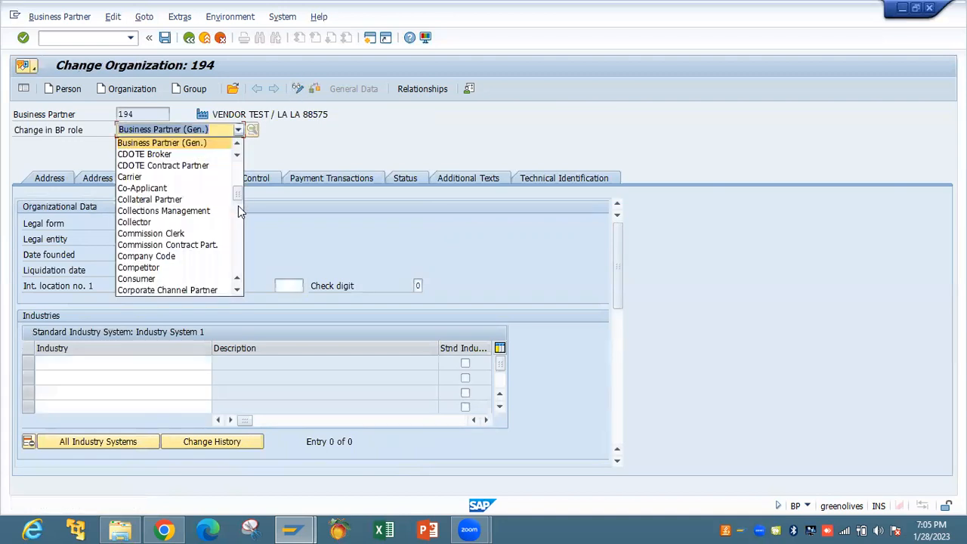
pyautogui.scroll(-5, 234, 221)
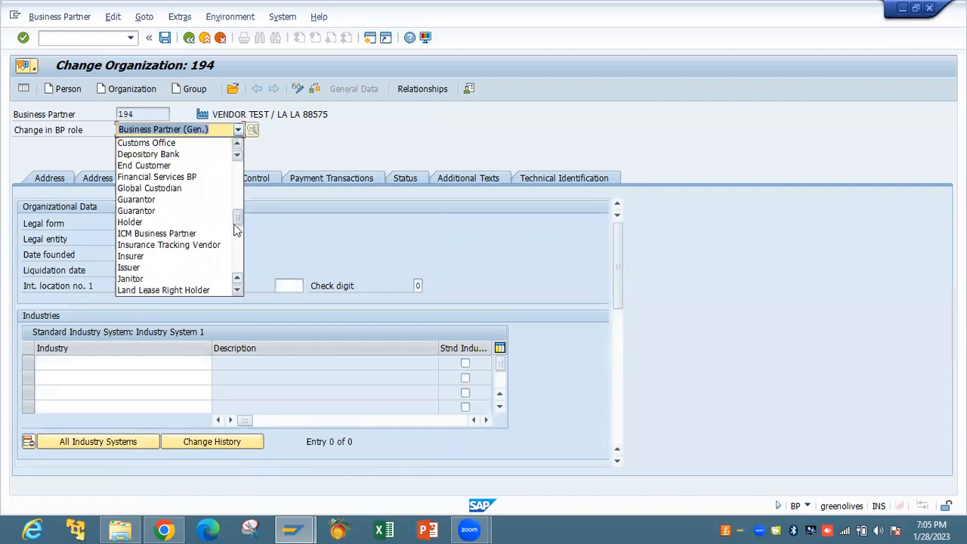
pyautogui.scroll(-2, 237, 229)
pyautogui.scroll(4, 235, 219)
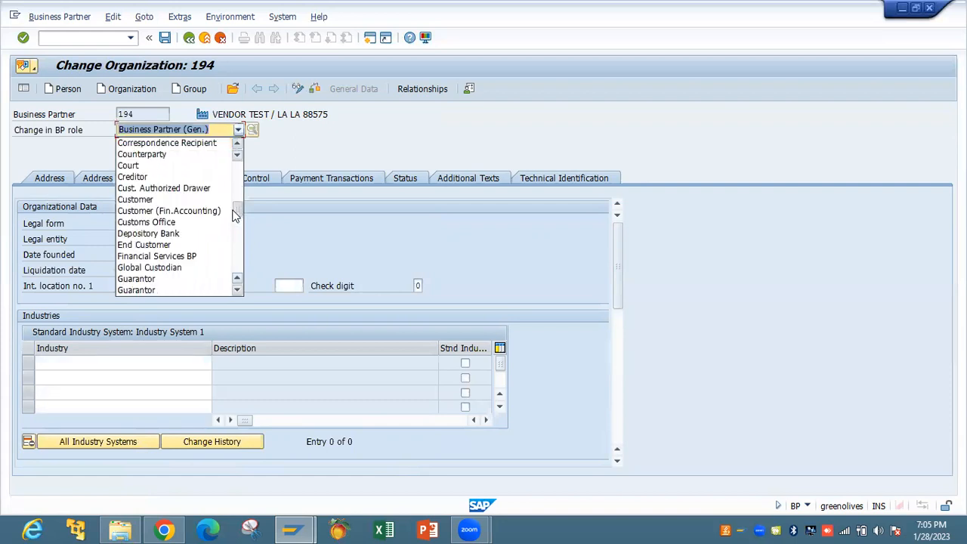
pyautogui.scroll(2, 212, 230)
pyautogui.click(193, 243)
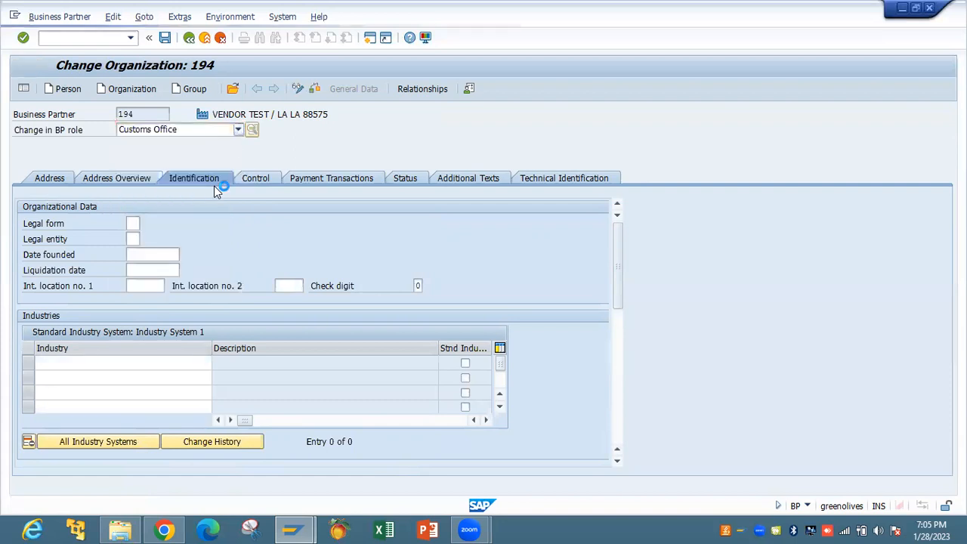
# Change partner 194 to the Customer (Fin.Accounting) role instead
pyautogui.click(238, 130)
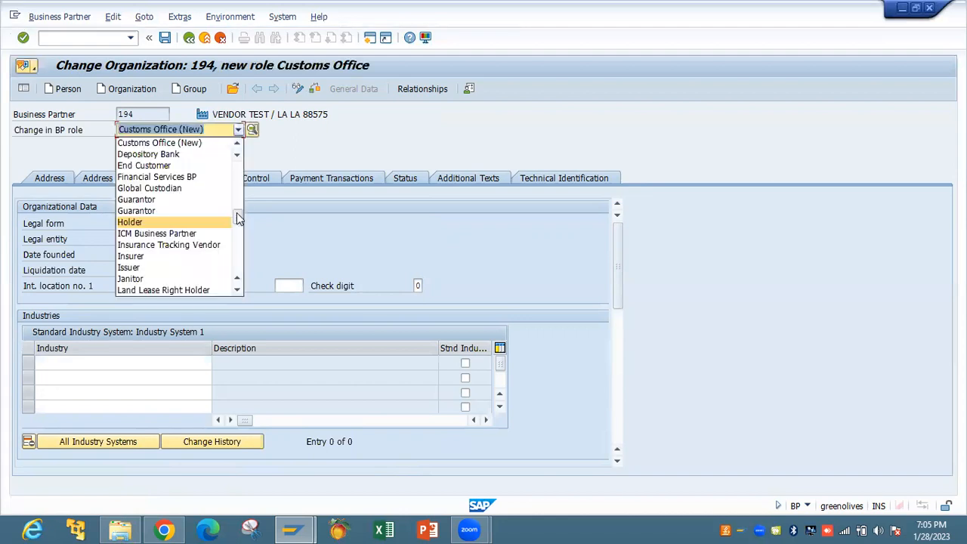
pyautogui.moveTo(238, 213); pyautogui.dragTo(237, 195)
pyautogui.scroll(2, 237, 196)
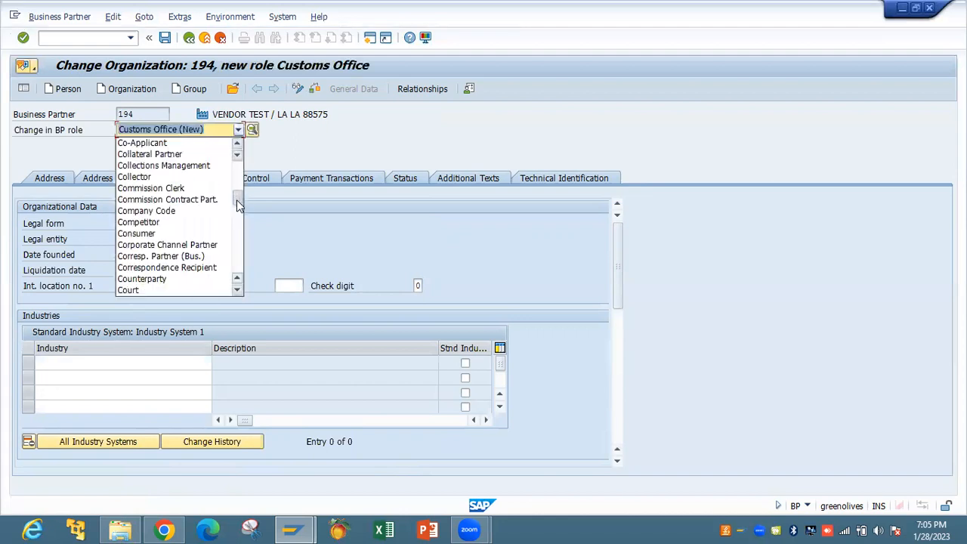
pyautogui.scroll(-2, 202, 251)
pyautogui.click(194, 269)
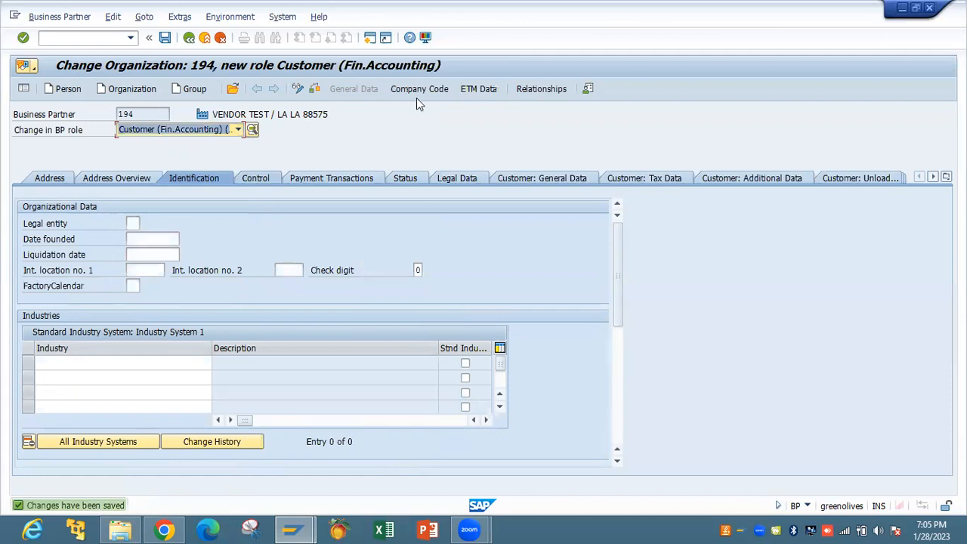
# Assign company code IBTC to the customer role, leaving the reconciliation account empty
pyautogui.click(418, 90)
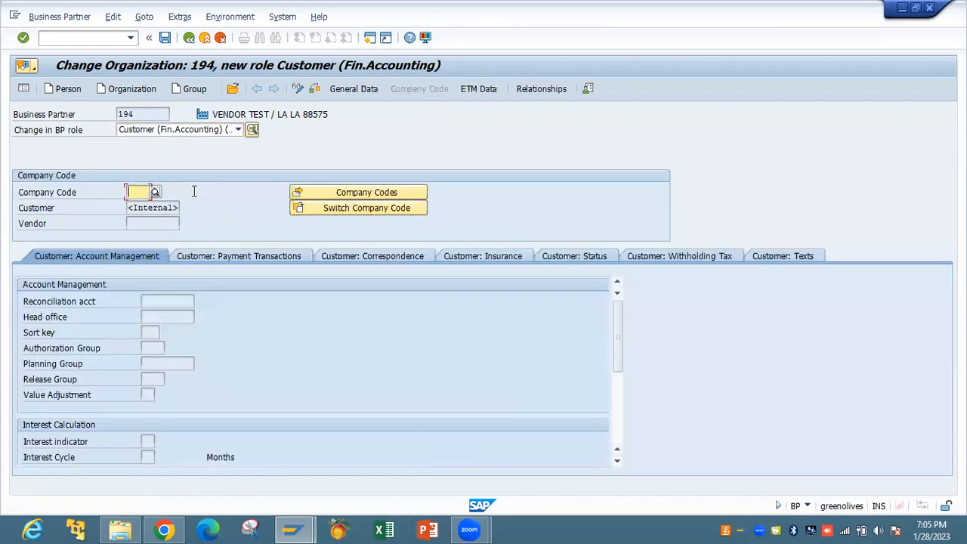
pyautogui.click(152, 206)
pyautogui.press('Return')
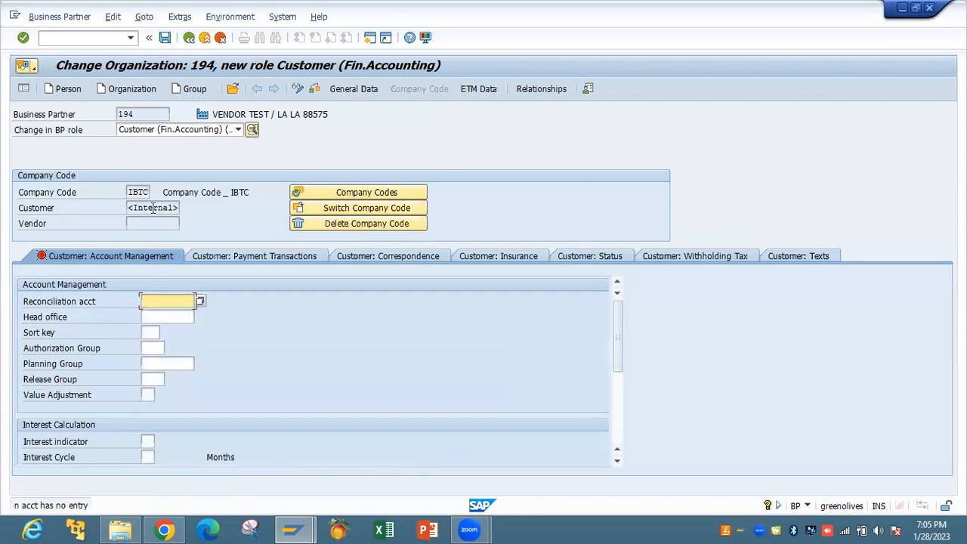
pyautogui.click(199, 301)
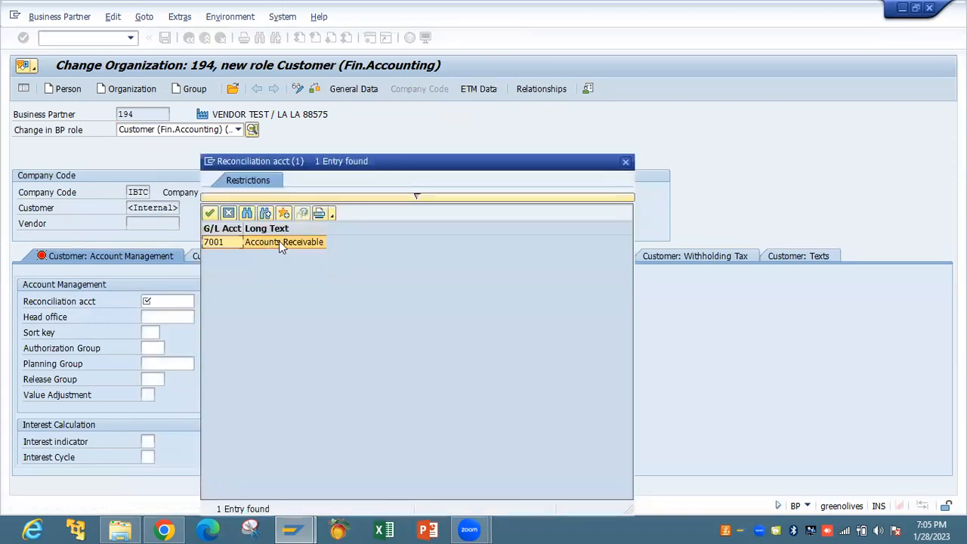
pyautogui.click(626, 161)
pyautogui.click(237, 130)
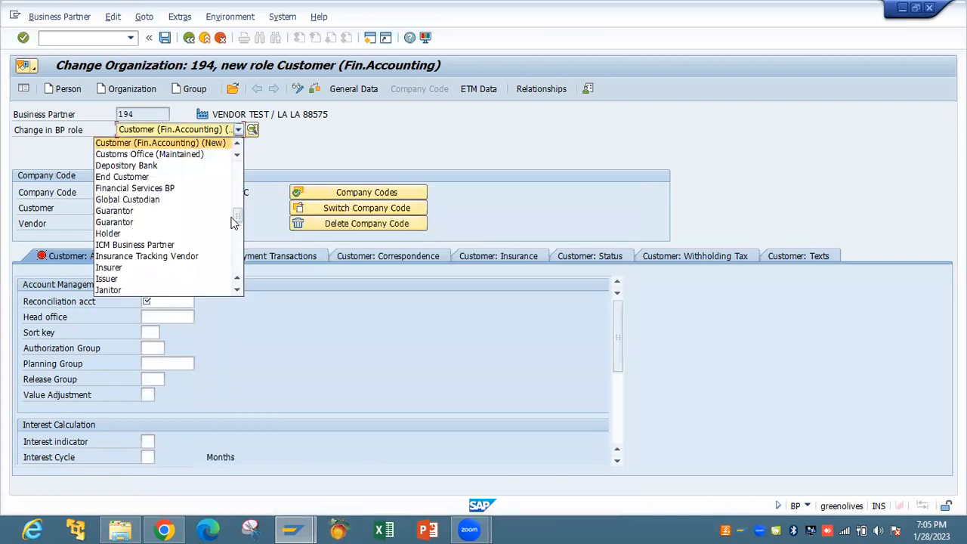
pyautogui.moveTo(237, 227); pyautogui.dragTo(242, 257)
pyautogui.scroll(-1, 189, 235)
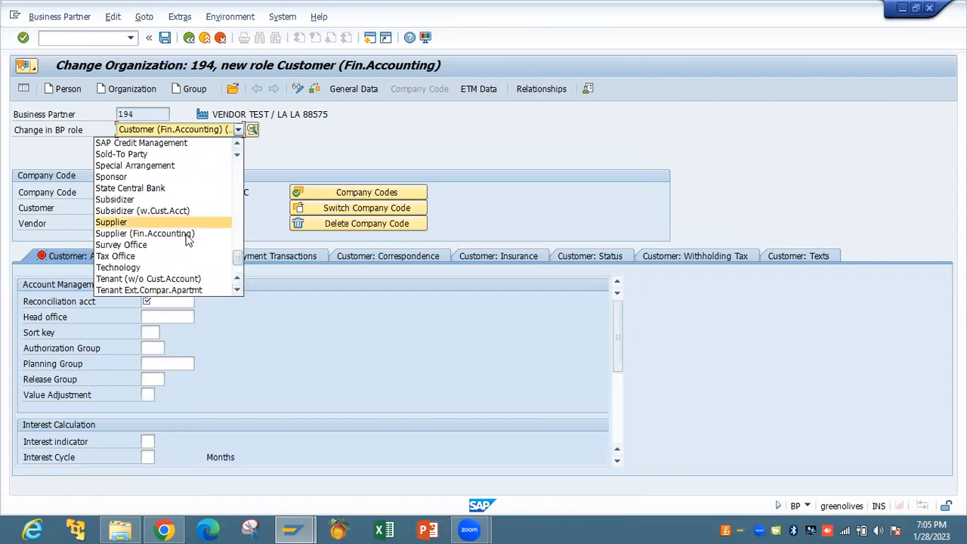
# Add the Supplier (Fin.Accounting) role for IBTC with reconciliation account 7000 and payment terms 0001
pyautogui.click(195, 234)
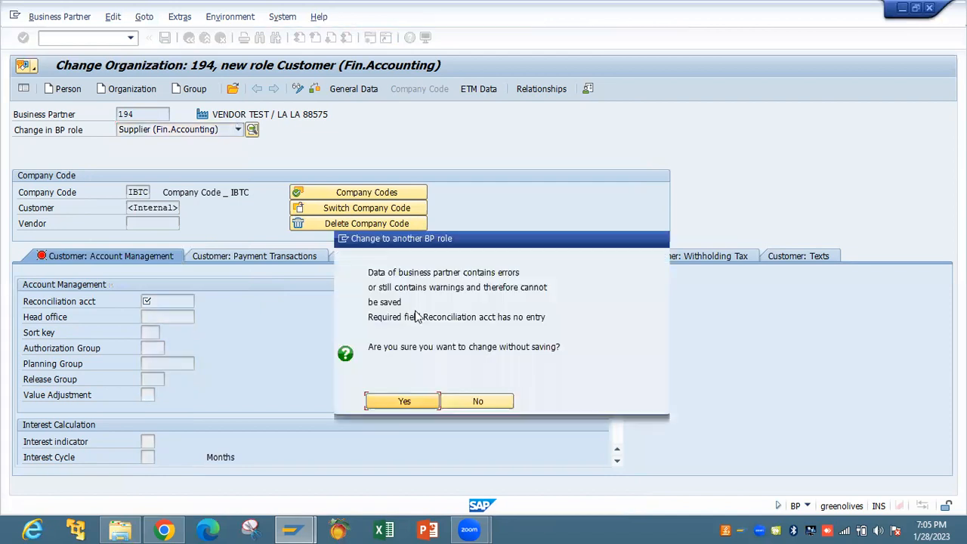
pyautogui.click(421, 407)
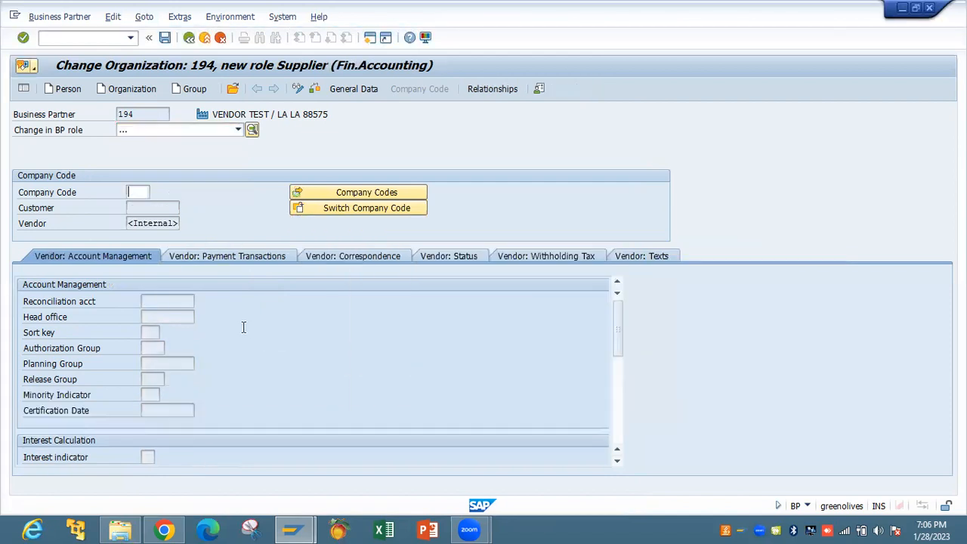
pyautogui.write('IBTC')
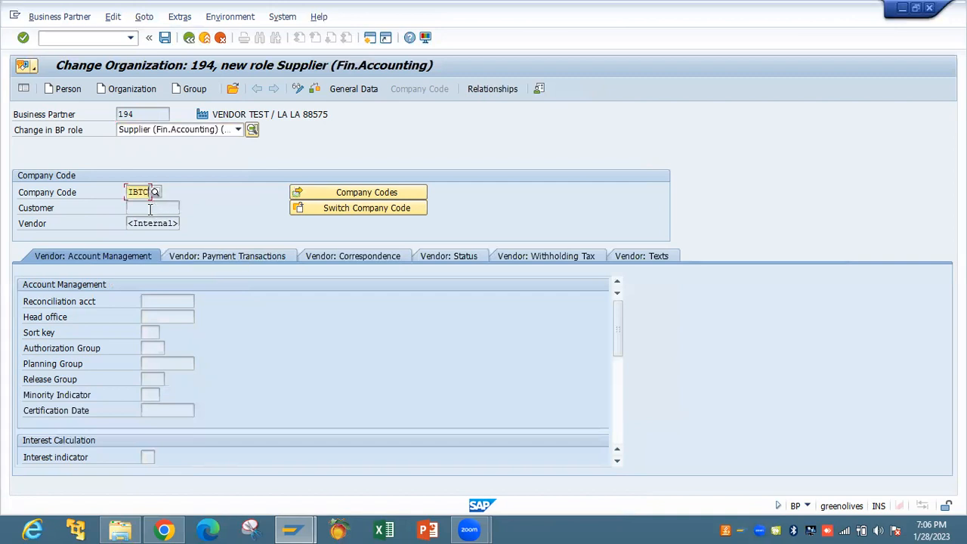
pyautogui.click(199, 303)
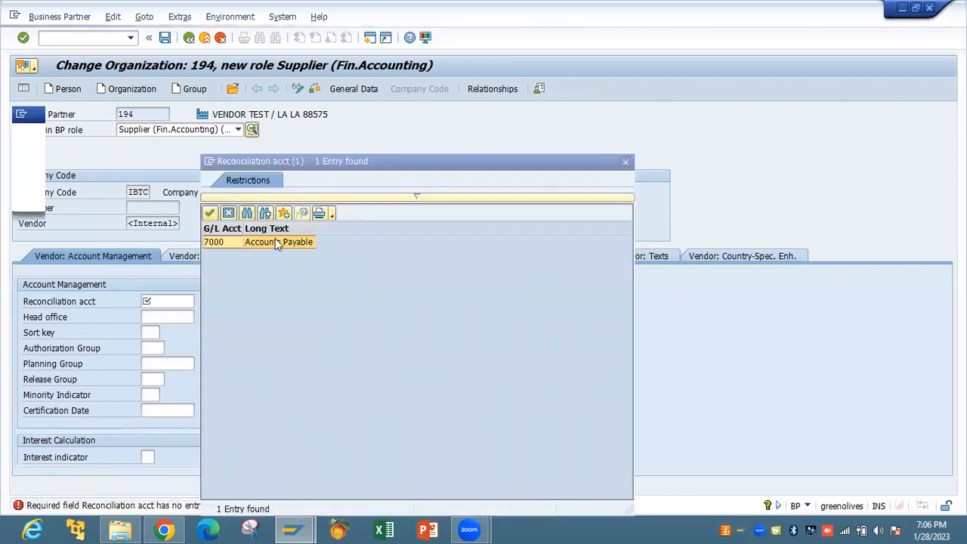
pyautogui.click(274, 242)
pyautogui.doubleClick(273, 242)
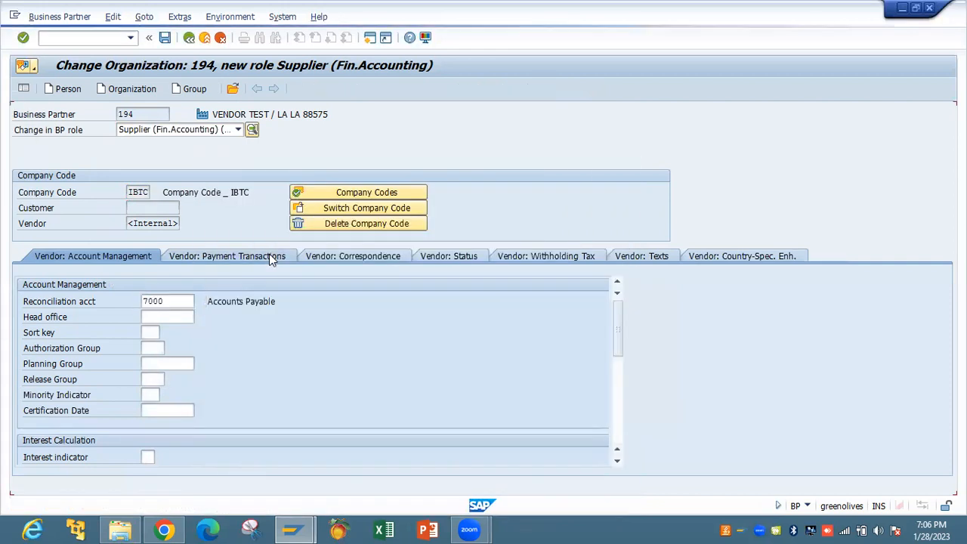
pyautogui.click(273, 257)
pyautogui.click(170, 302)
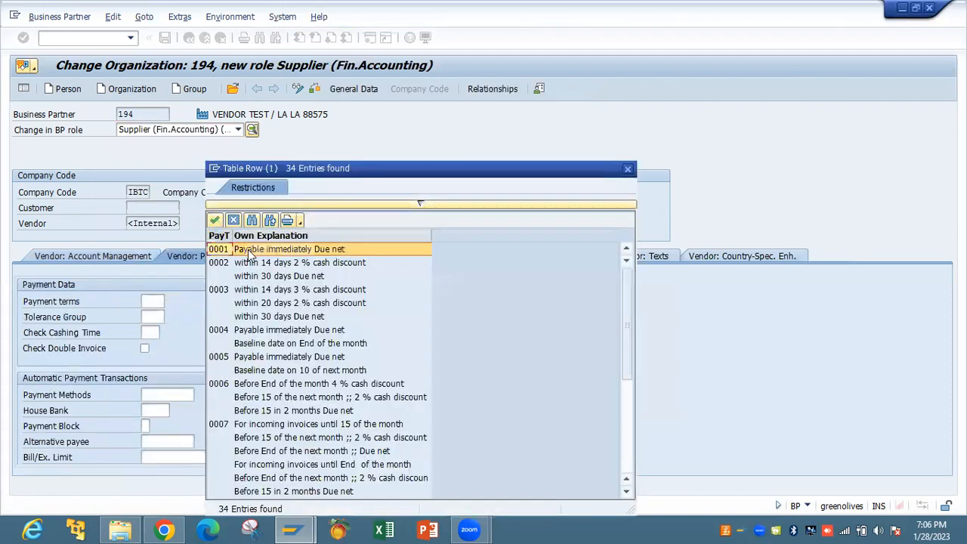
pyautogui.doubleClick(248, 254)
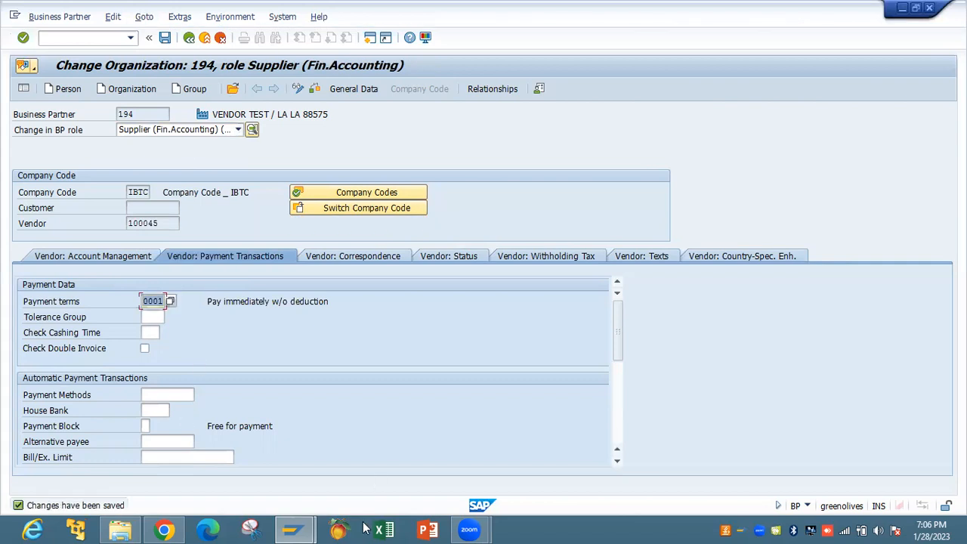
# In Fiori, review the roles and bank accounts sections of business partner FIORI TEST
pyautogui.hotkey('alt', 'Tab')
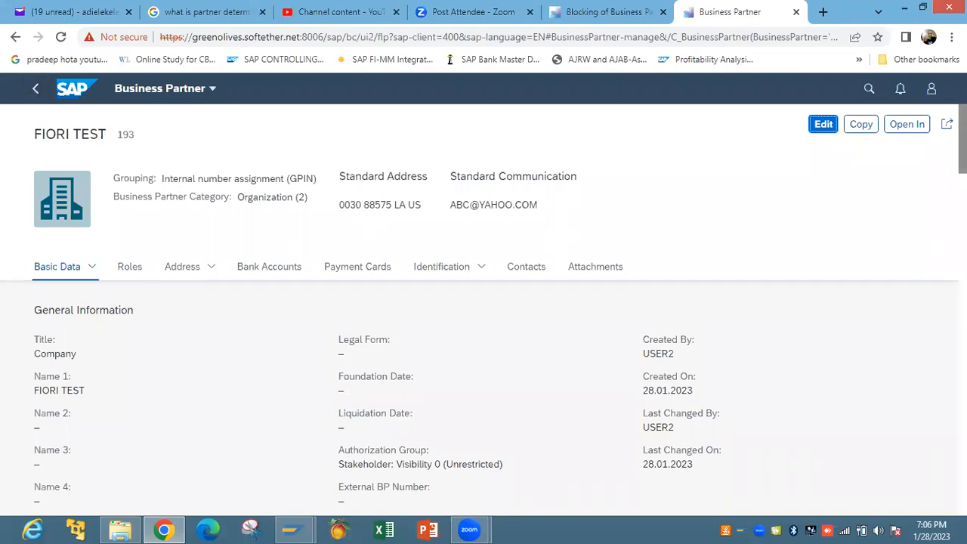
pyautogui.click(130, 267)
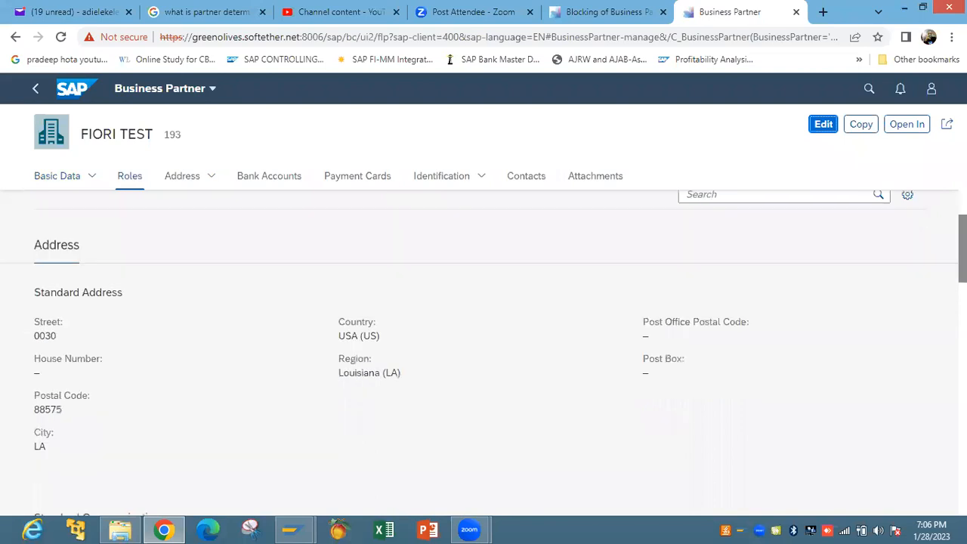
pyautogui.scroll(2, 484, 352)
pyautogui.scroll(-1, 484, 340)
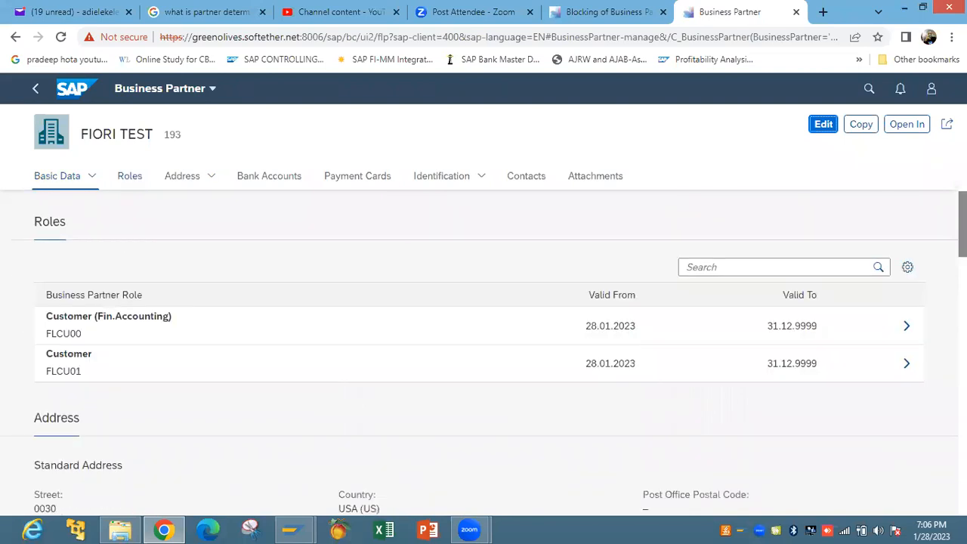
pyautogui.scroll(-1, 313, 298)
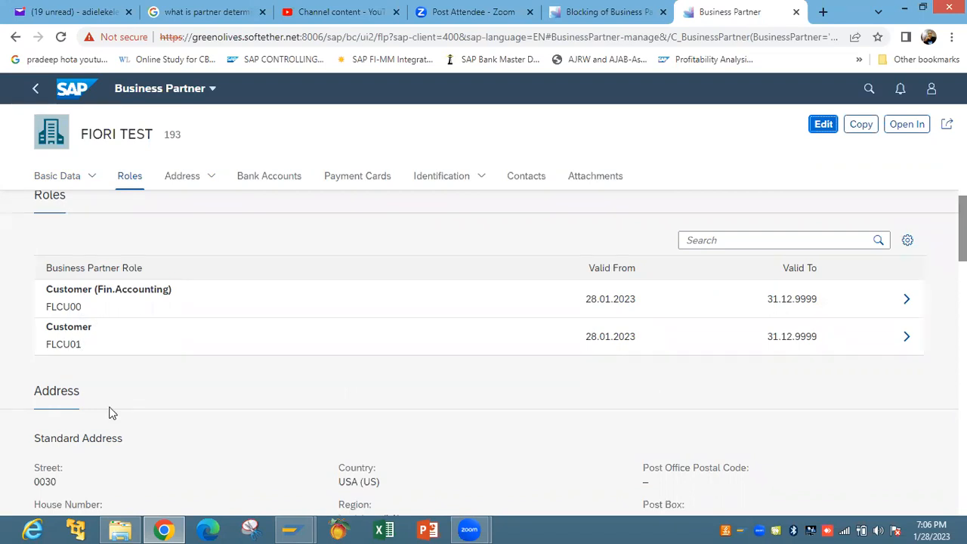
pyautogui.scroll(-4, 484, 340)
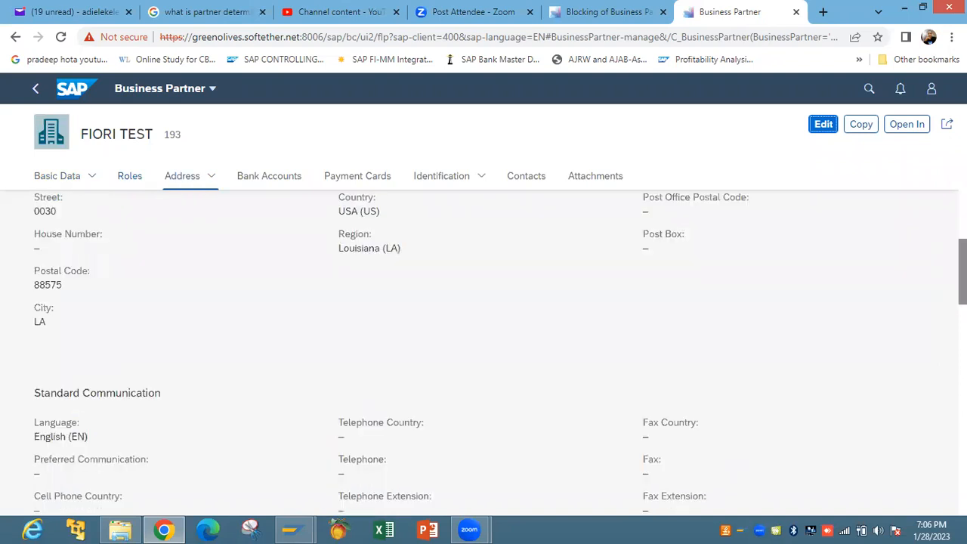
pyautogui.scroll(5, 541, 133)
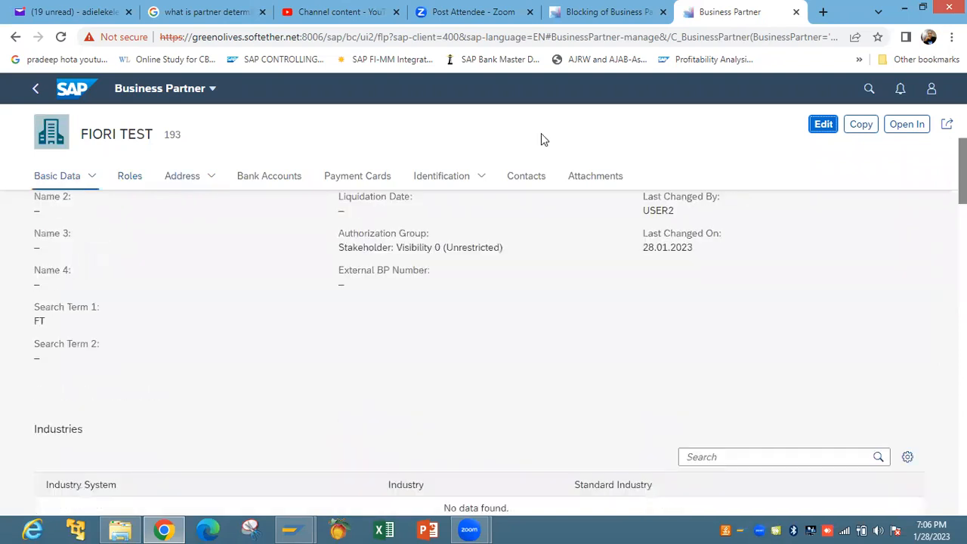
pyautogui.click(288, 178)
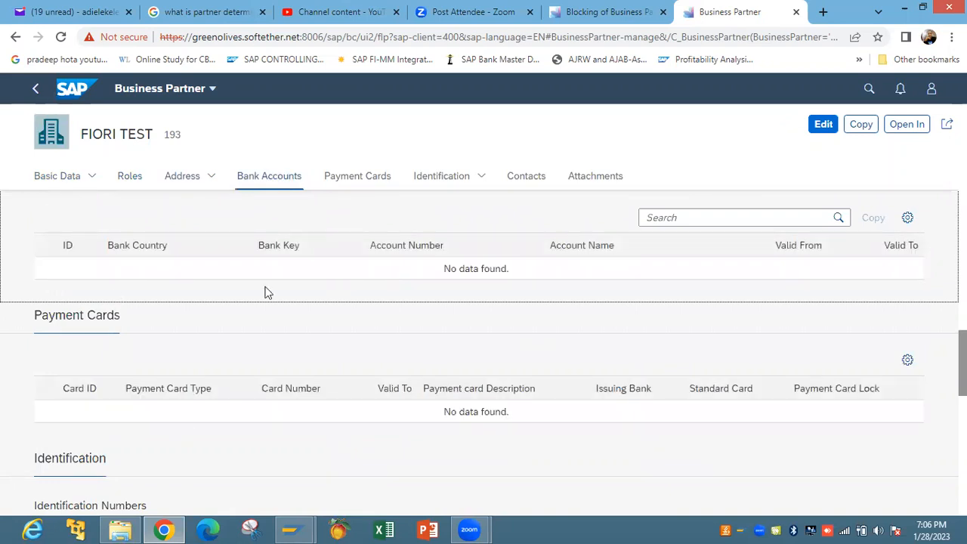
# Back in the Manage Business Partner list, replace the 193 filter with partner 194
pyautogui.click(36, 91)
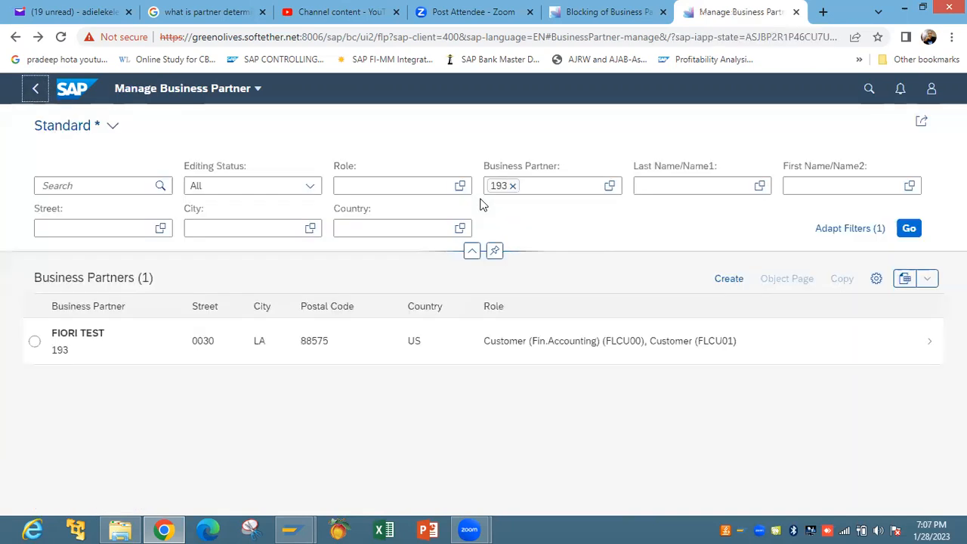
pyautogui.click(511, 188)
pyautogui.click(513, 186)
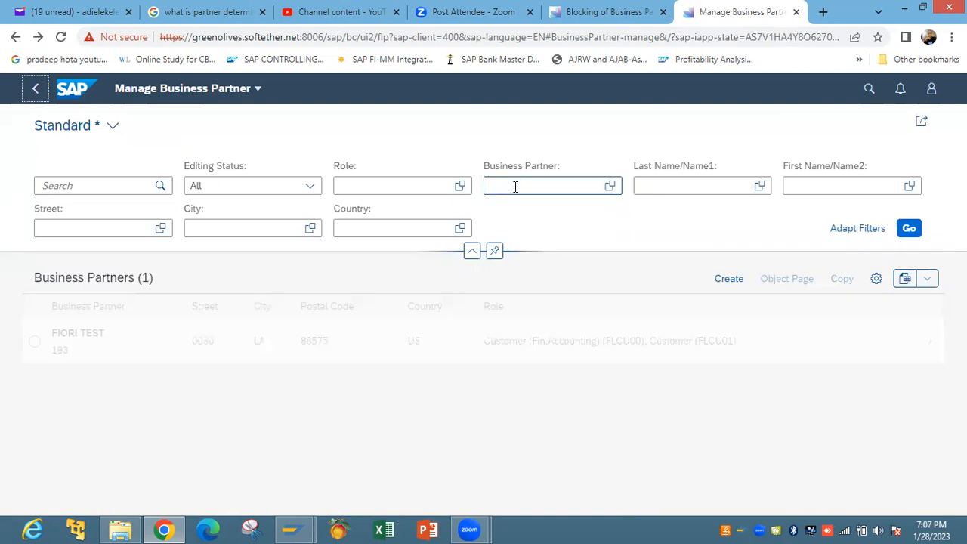
pyautogui.write('194')
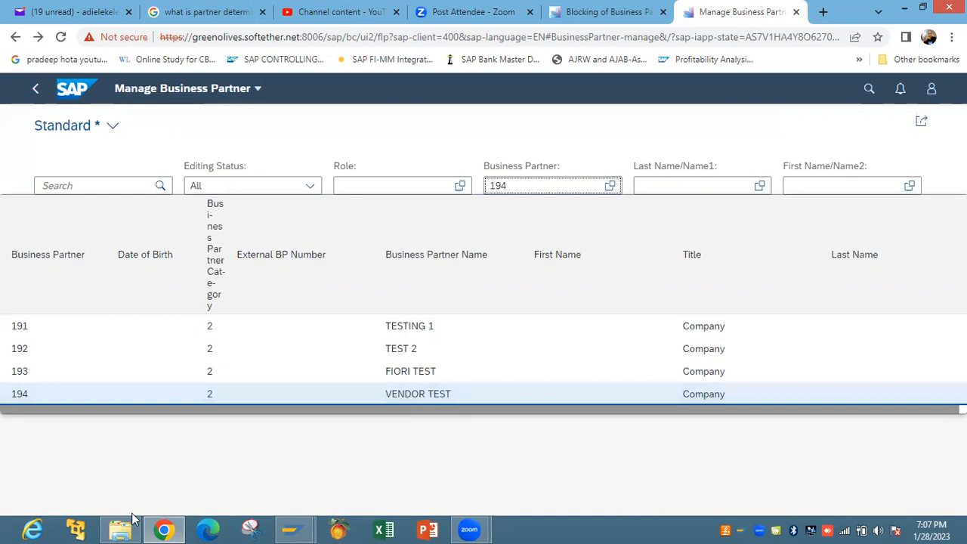
pyautogui.click(308, 529)
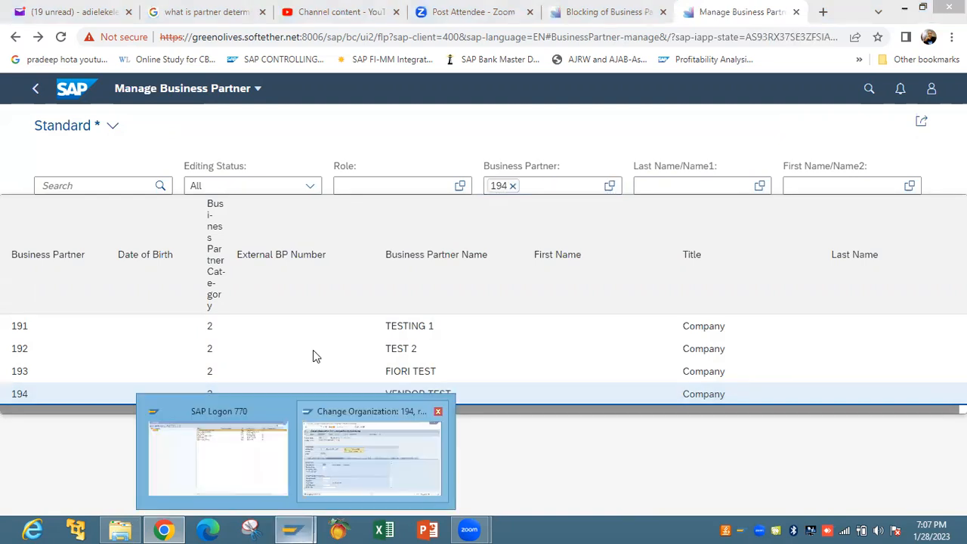
# Cancel editing of partner 194, confirm with Yes, and go back to SAP Easy Access
pyautogui.press('F12')
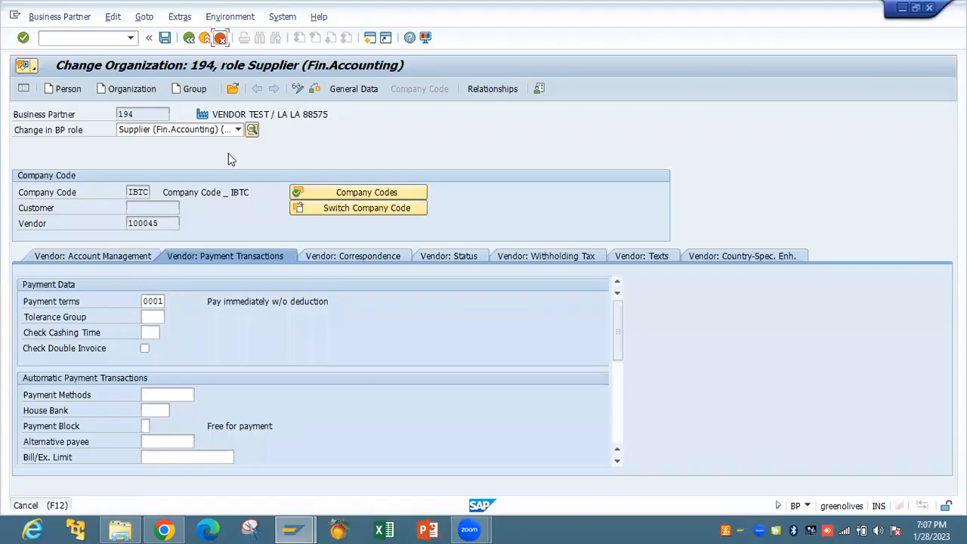
pyautogui.click(412, 344)
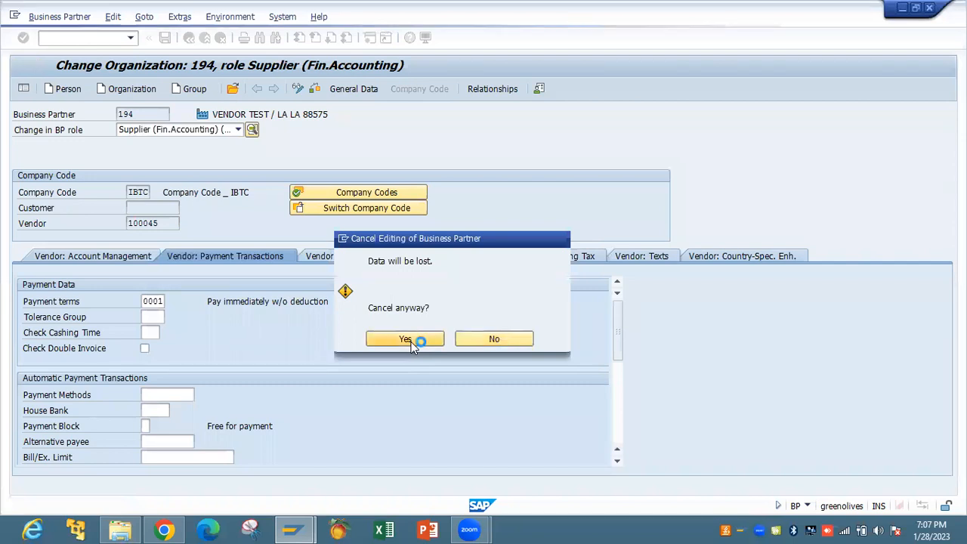
pyautogui.click(189, 37)
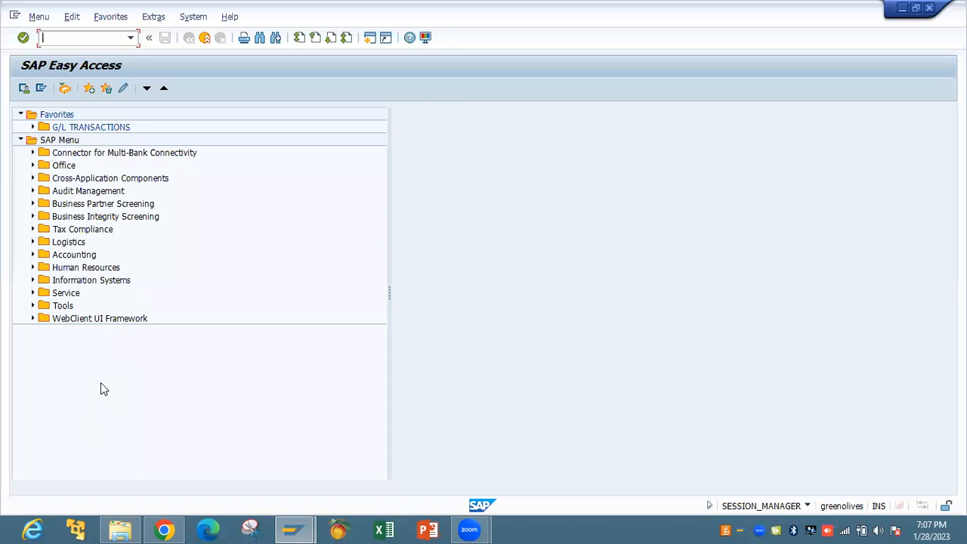
# In File Explorer, browse Desktop > SERVE CONSULTING and its UAT folder, then return to Desktop
pyautogui.click(120, 530)
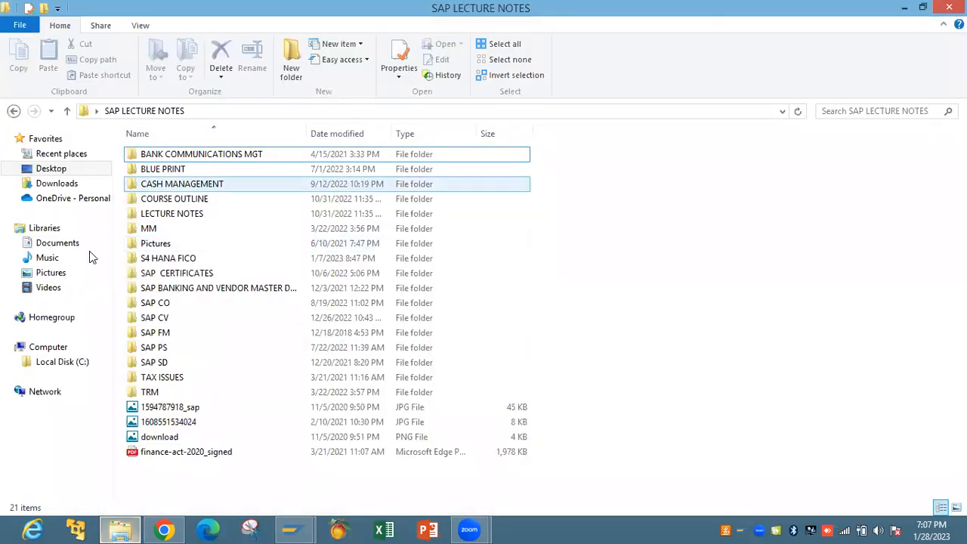
pyautogui.click(51, 169)
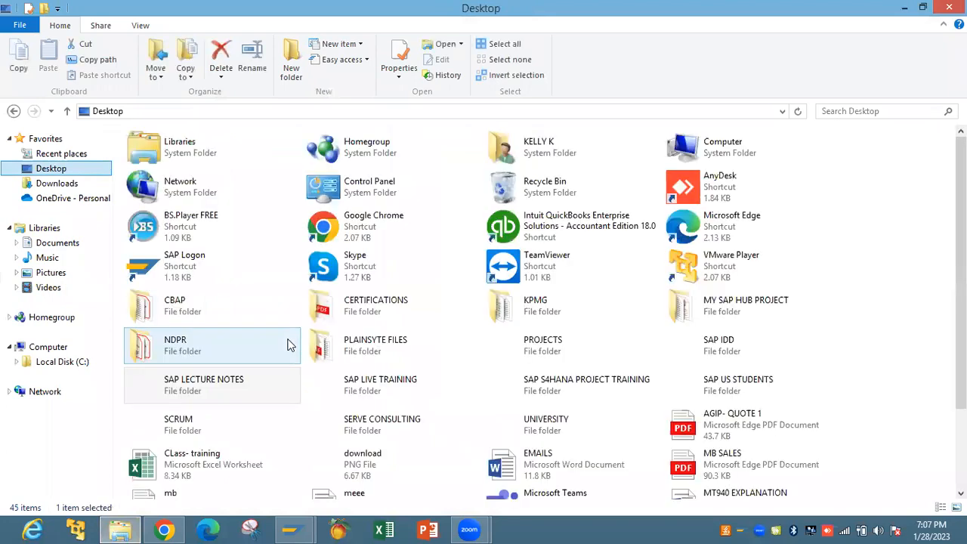
pyautogui.doubleClick(368, 427)
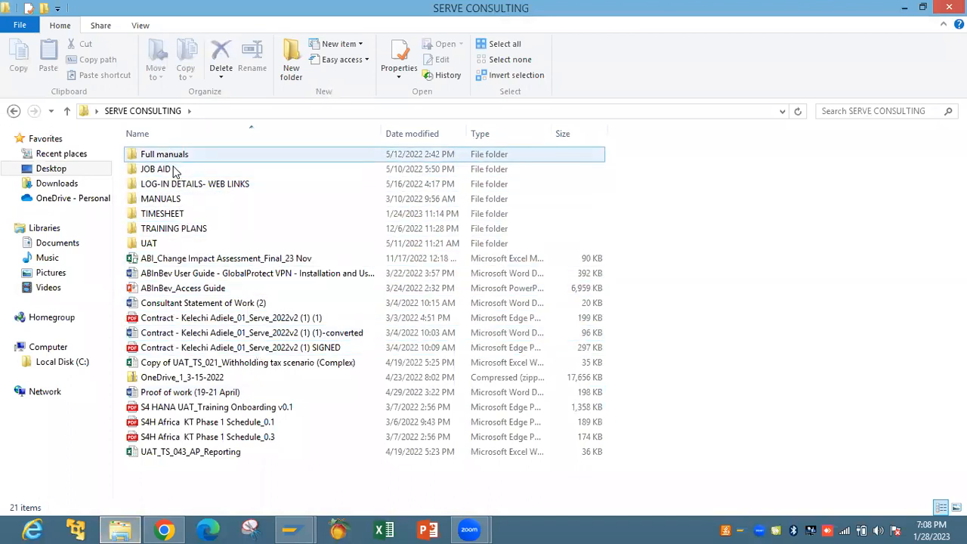
pyautogui.click(189, 229)
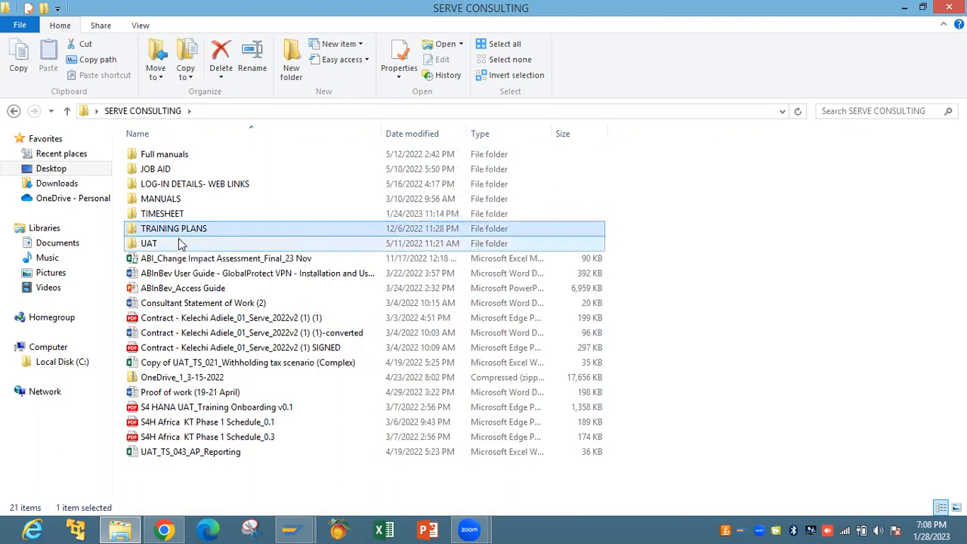
pyautogui.doubleClick(172, 243)
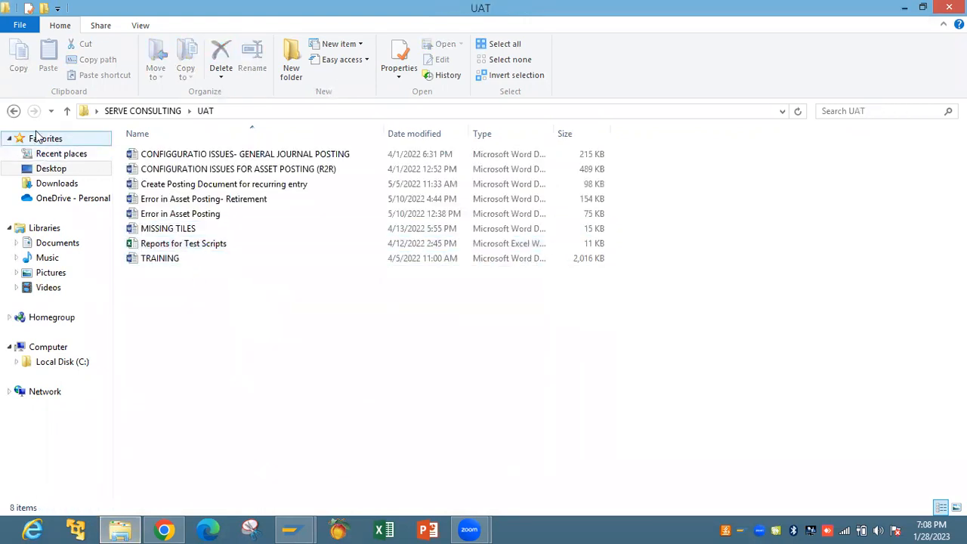
pyautogui.click(14, 112)
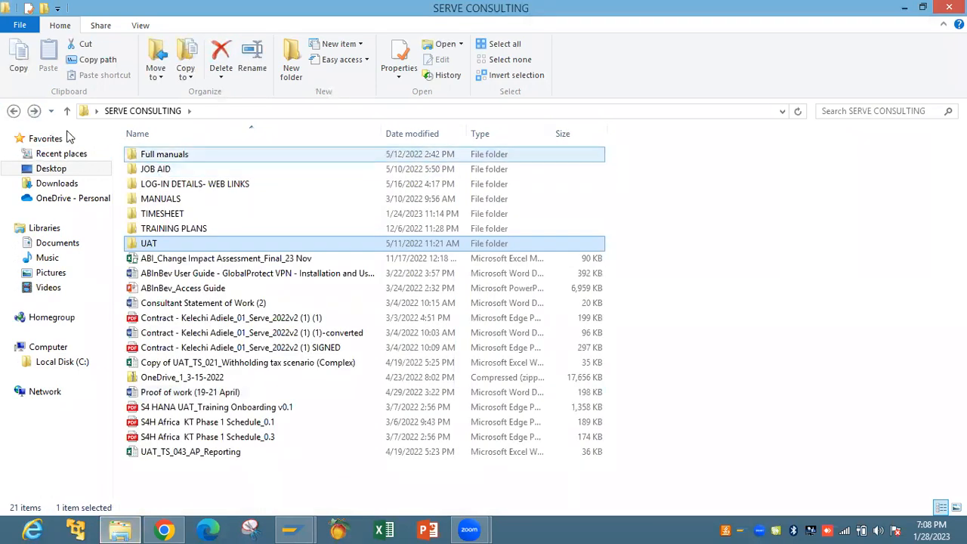
pyautogui.click(12, 111)
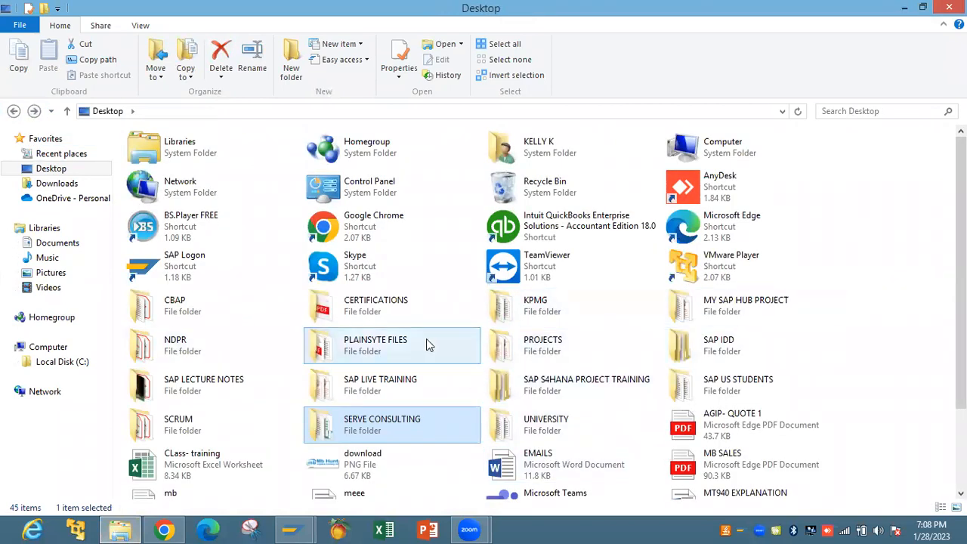
# Navigate to the TRAINING folder under PROJECTS > ZIM
pyautogui.doubleClick(526, 357)
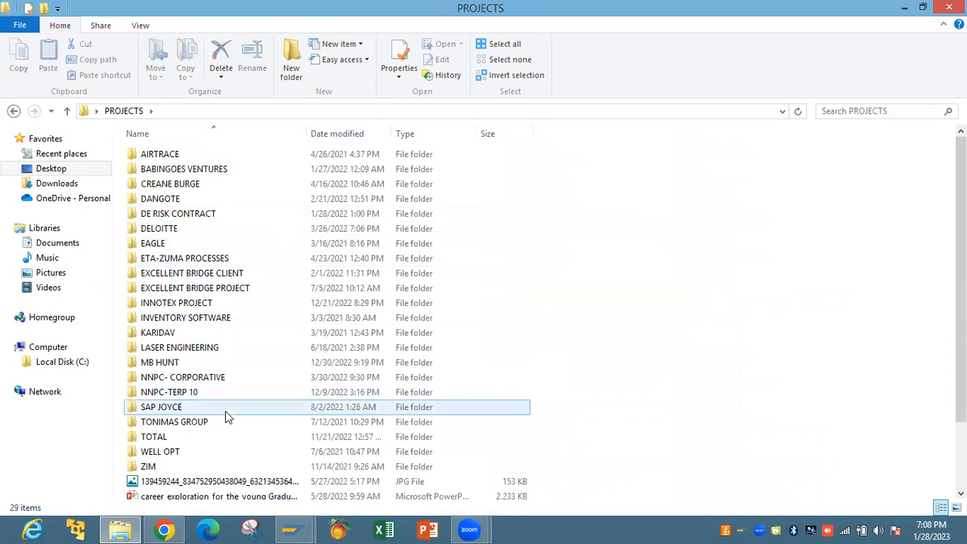
pyautogui.doubleClick(215, 467)
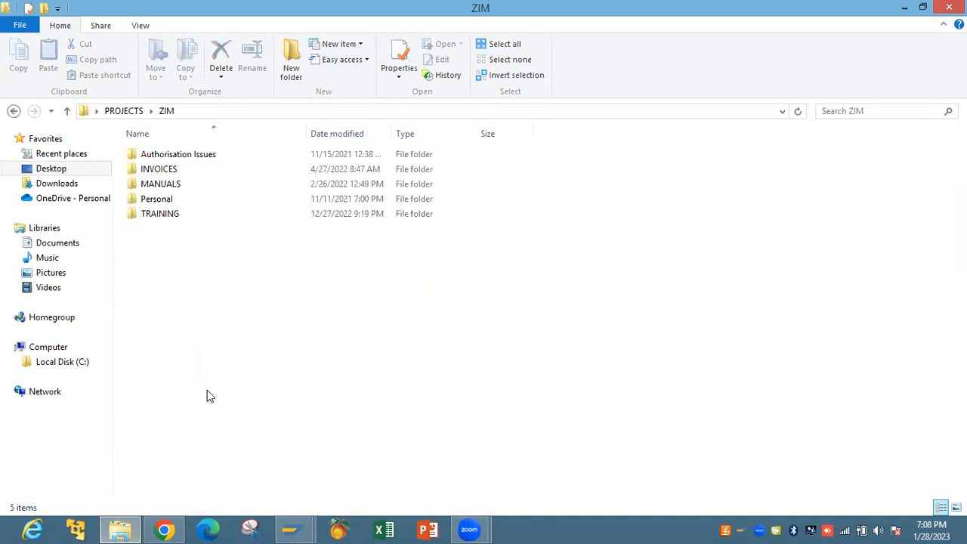
pyautogui.doubleClick(173, 200)
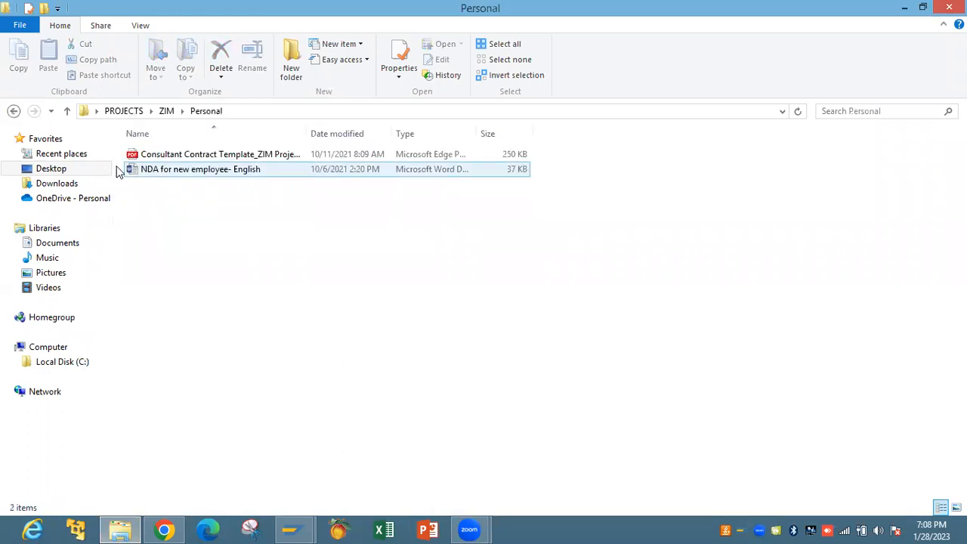
pyautogui.click(12, 111)
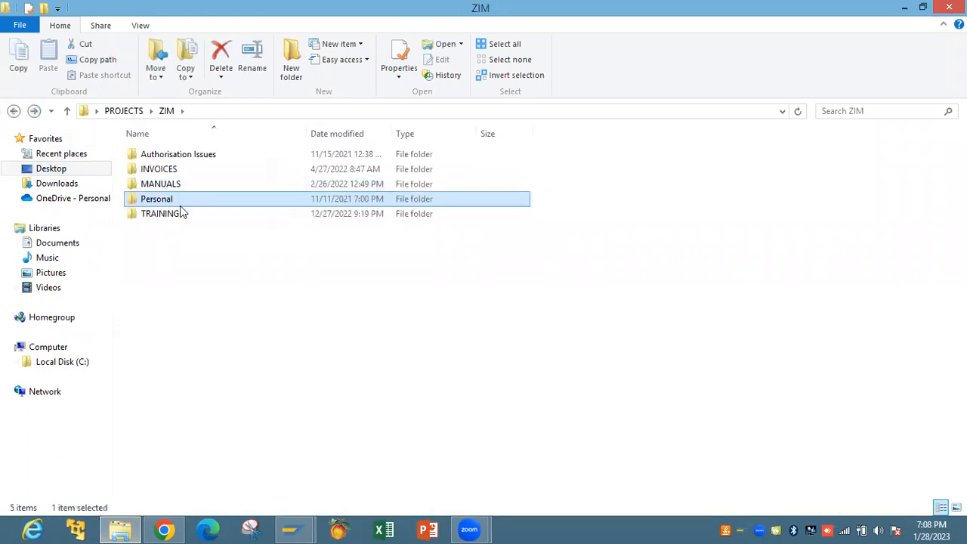
pyautogui.doubleClick(182, 214)
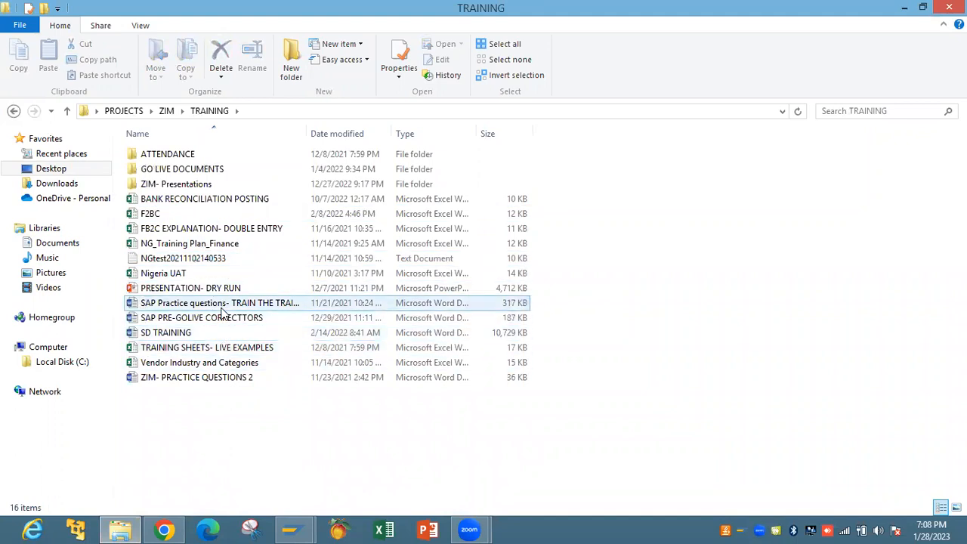
# Glance at the SAP Practice questions document, then open ZIM- PRACTICE QUESTIONS 2
pyautogui.doubleClick(224, 306)
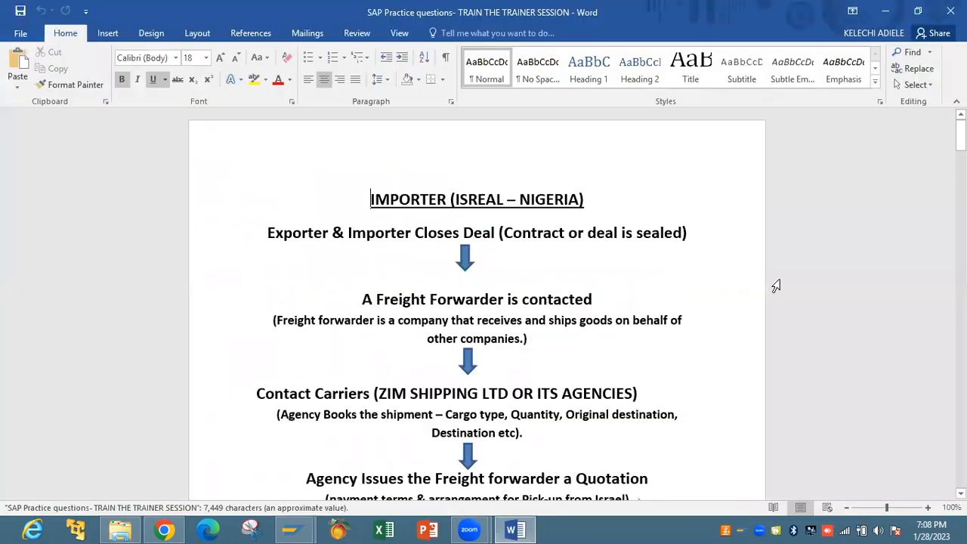
pyautogui.click(951, 11)
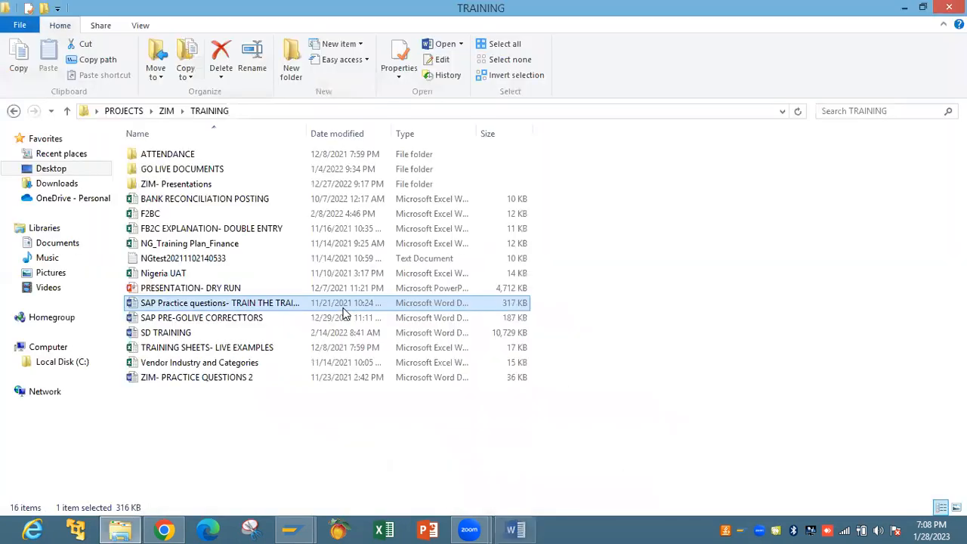
pyautogui.doubleClick(257, 375)
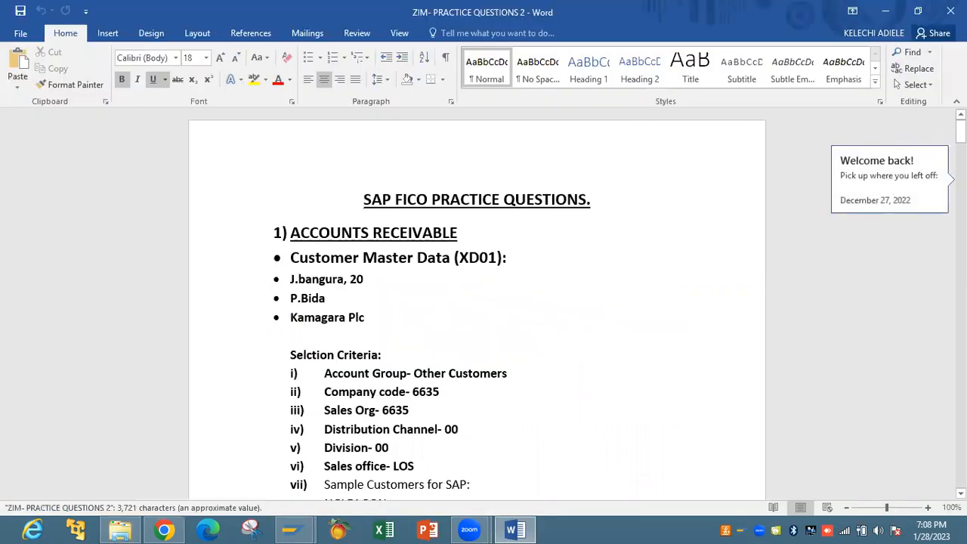
# Scroll through ZIM- PRACTICE QUESTIONS 2 to page 8, then return to the top
pyautogui.scroll(-15, 477, 302)
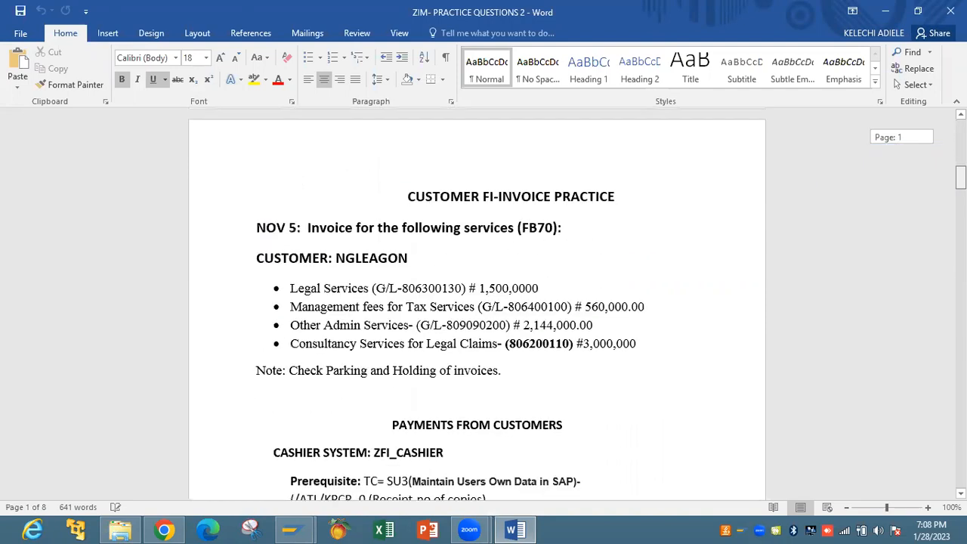
pyautogui.scroll(-5, 477, 302)
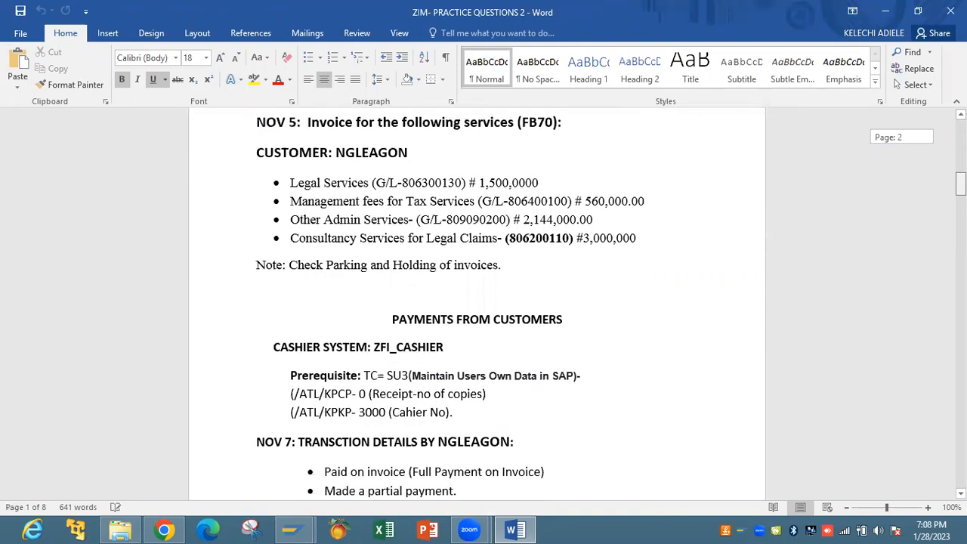
pyautogui.scroll(-10, 476, 302)
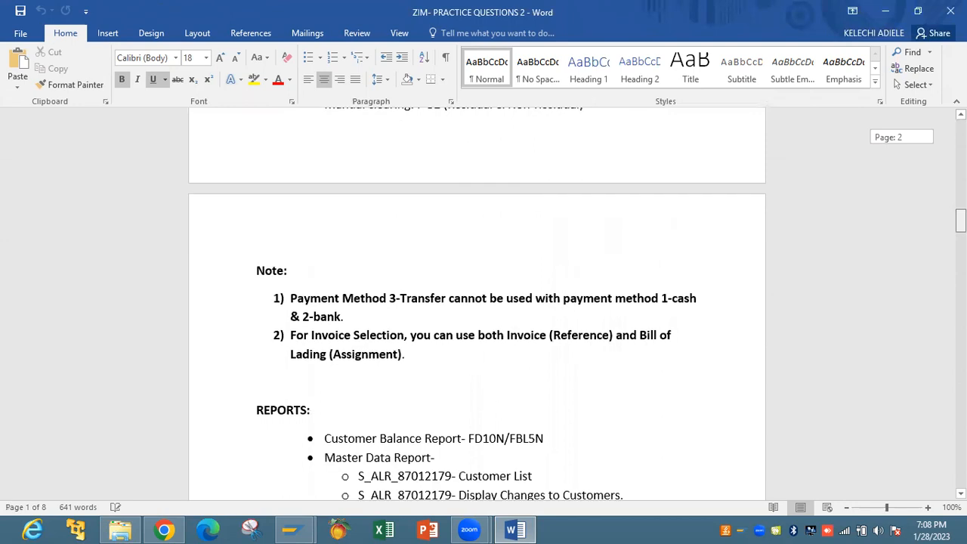
pyautogui.scroll(-4, 476, 302)
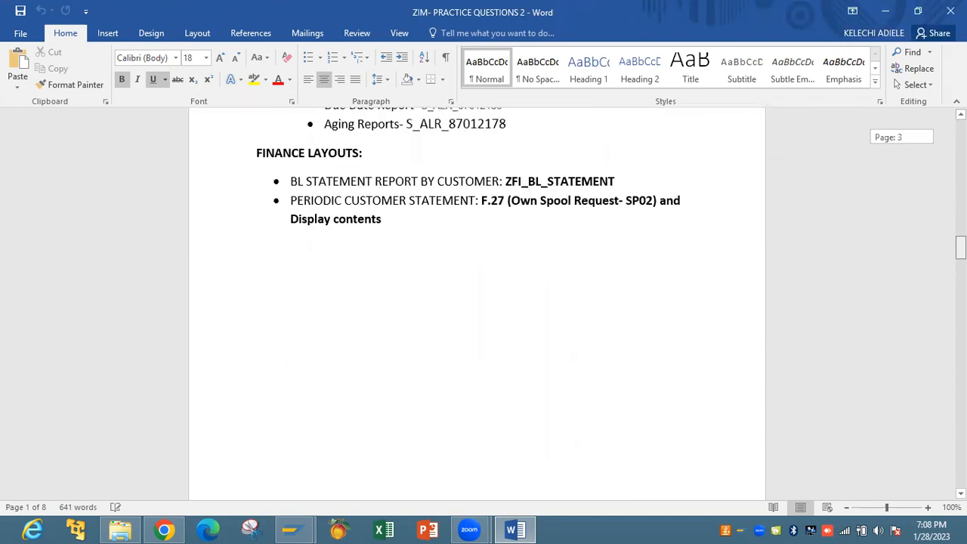
pyautogui.scroll(-5, 477, 302)
pyautogui.scroll(-1, 477, 302)
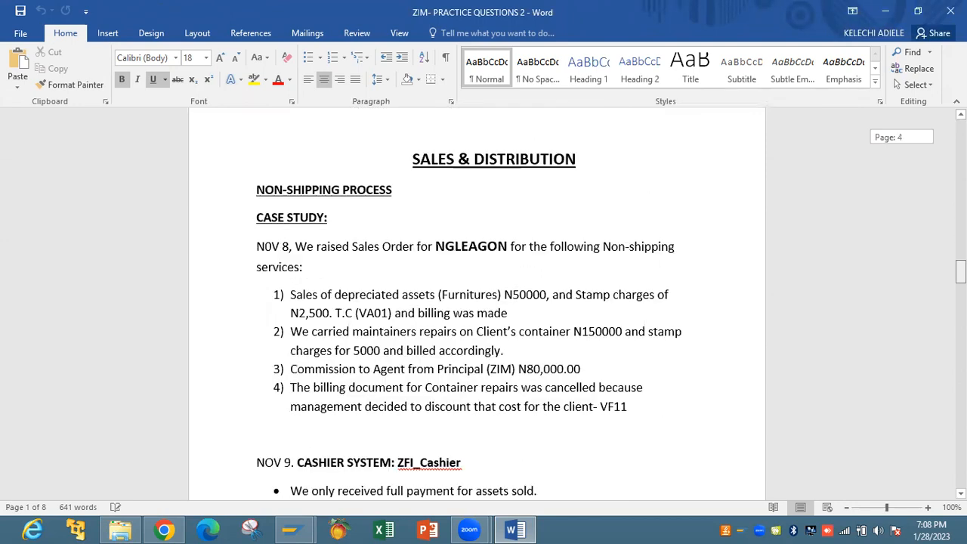
pyautogui.scroll(-1, 477, 303)
pyautogui.scroll(-5, 477, 303)
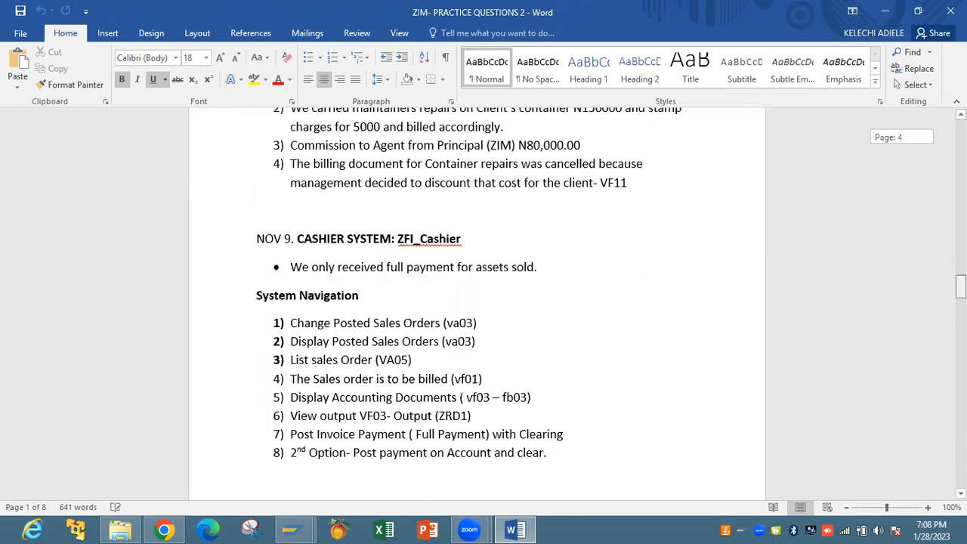
pyautogui.scroll(-3, 477, 303)
pyautogui.scroll(-7, 477, 302)
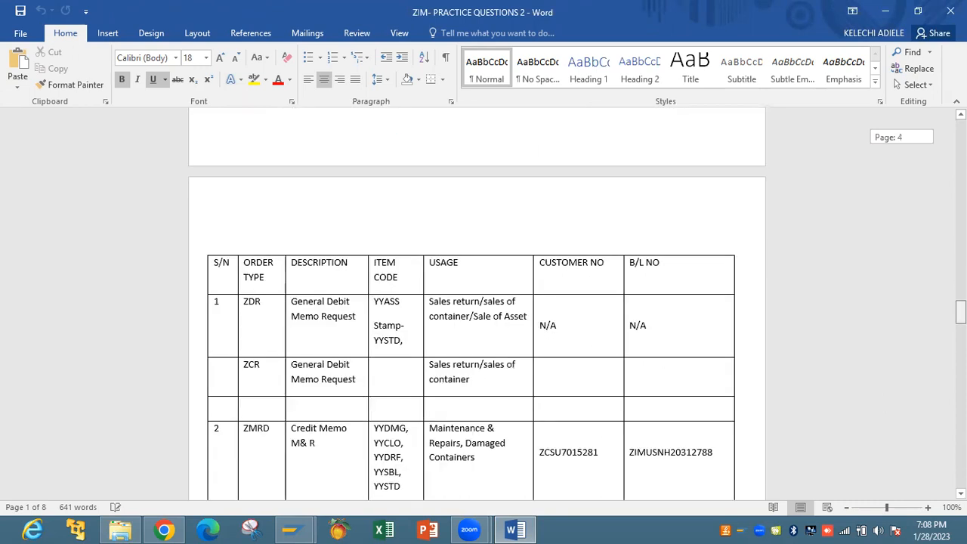
pyautogui.scroll(-12, 477, 302)
pyautogui.scroll(-10, 477, 303)
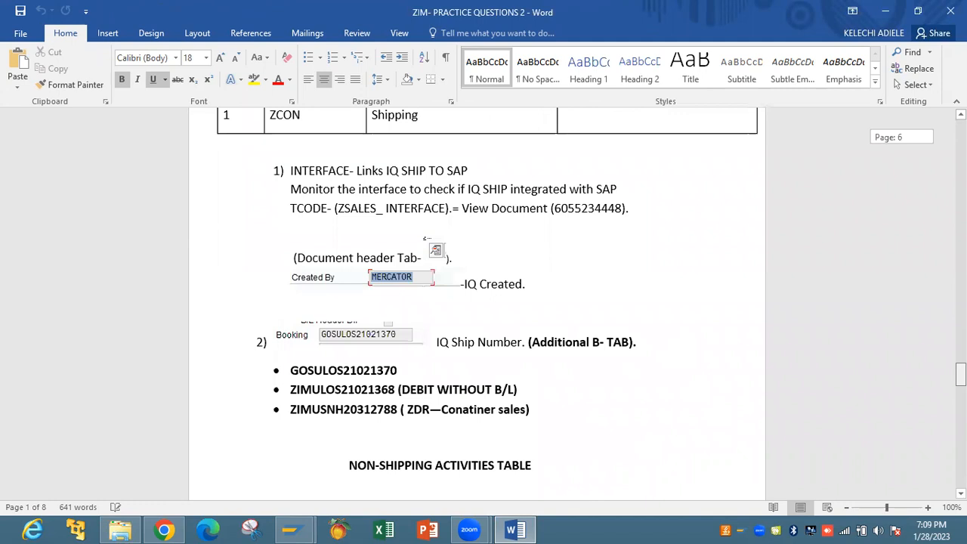
pyautogui.scroll(-10, 477, 302)
pyautogui.scroll(-7, 477, 302)
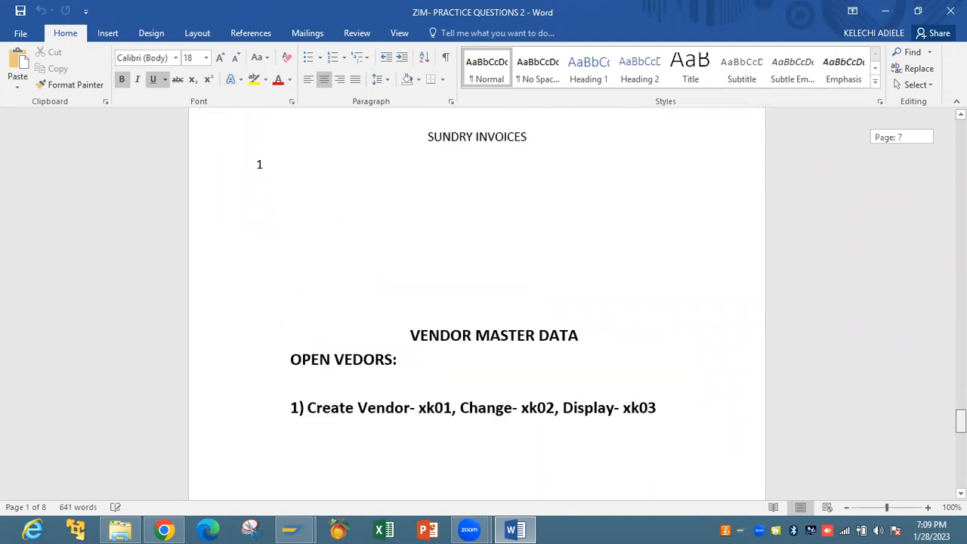
pyautogui.scroll(-4, 477, 302)
pyautogui.scroll(-6, 477, 303)
pyautogui.moveTo(962, 452); pyautogui.dragTo(962, 130)
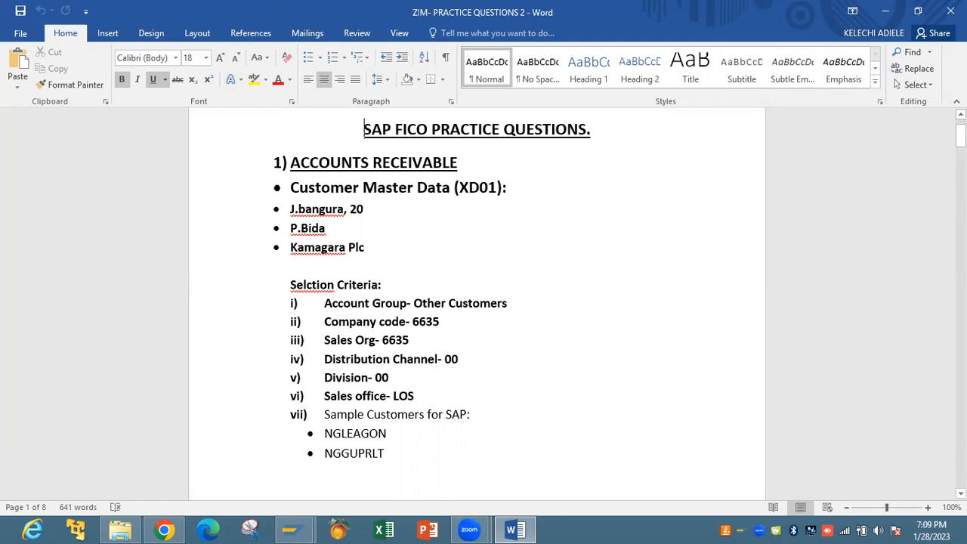
pyautogui.scroll(-10, 477, 302)
pyautogui.scroll(-15, 476, 303)
pyautogui.moveTo(961, 228); pyautogui.dragTo(961, 170)
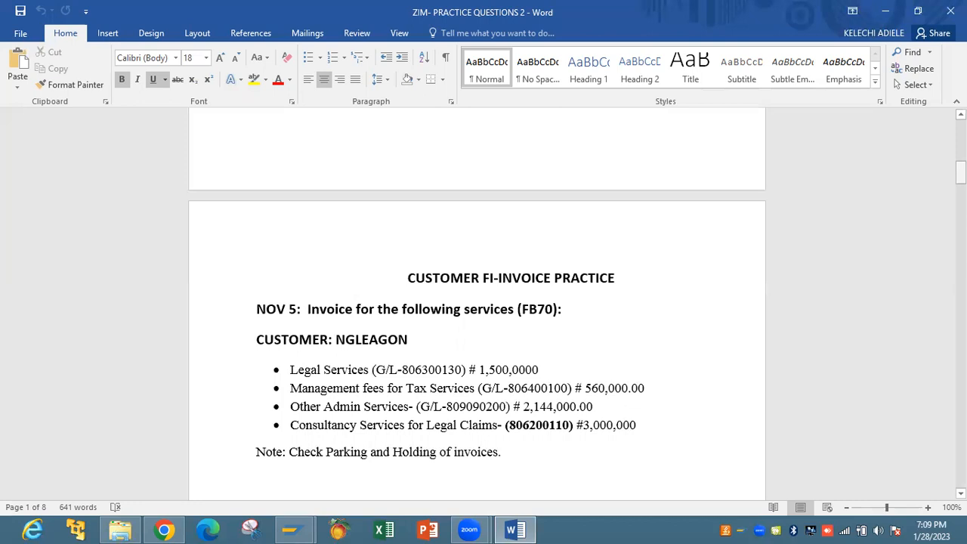
pyautogui.moveTo(961, 176); pyautogui.dragTo(961, 177)
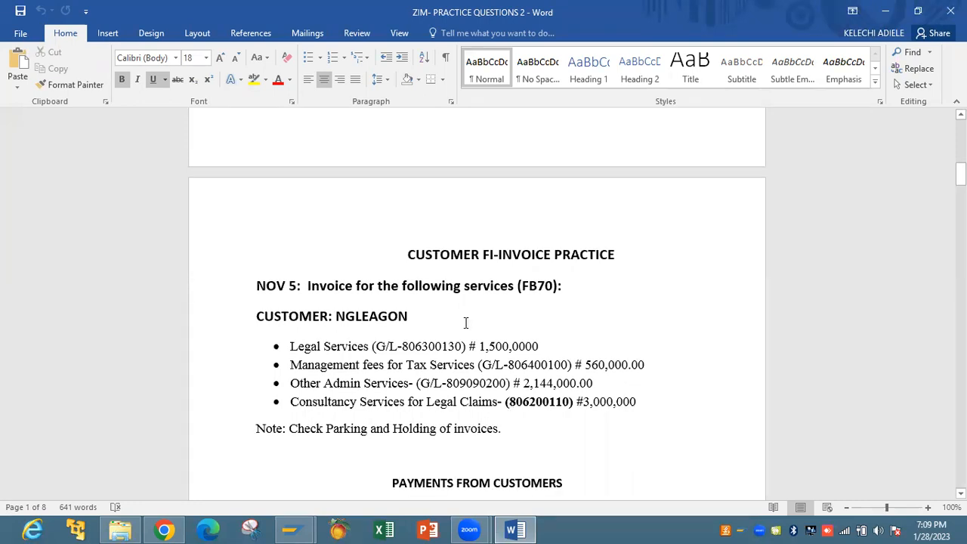
pyautogui.moveTo(961, 175); pyautogui.dragTo(960, 274)
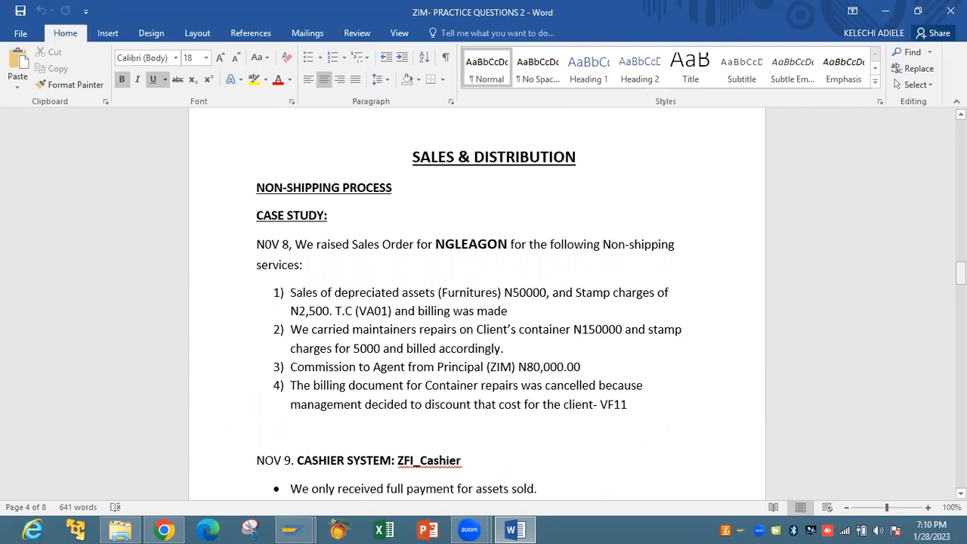
pyautogui.moveTo(962, 273); pyautogui.dragTo(962, 130)
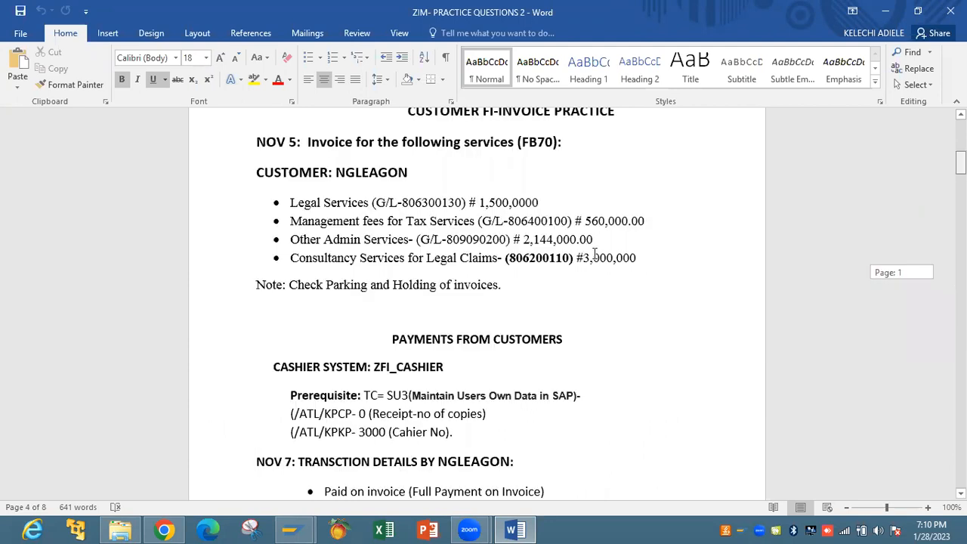
pyautogui.click(301, 528)
# Switch from Word to the SAP Easy Access window via its taskbar preview
pyautogui.click(358, 477)
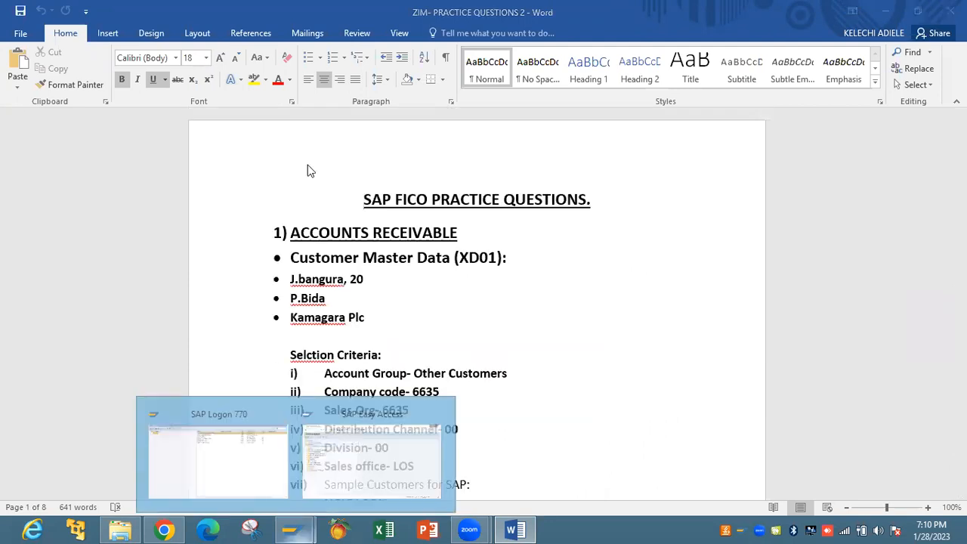